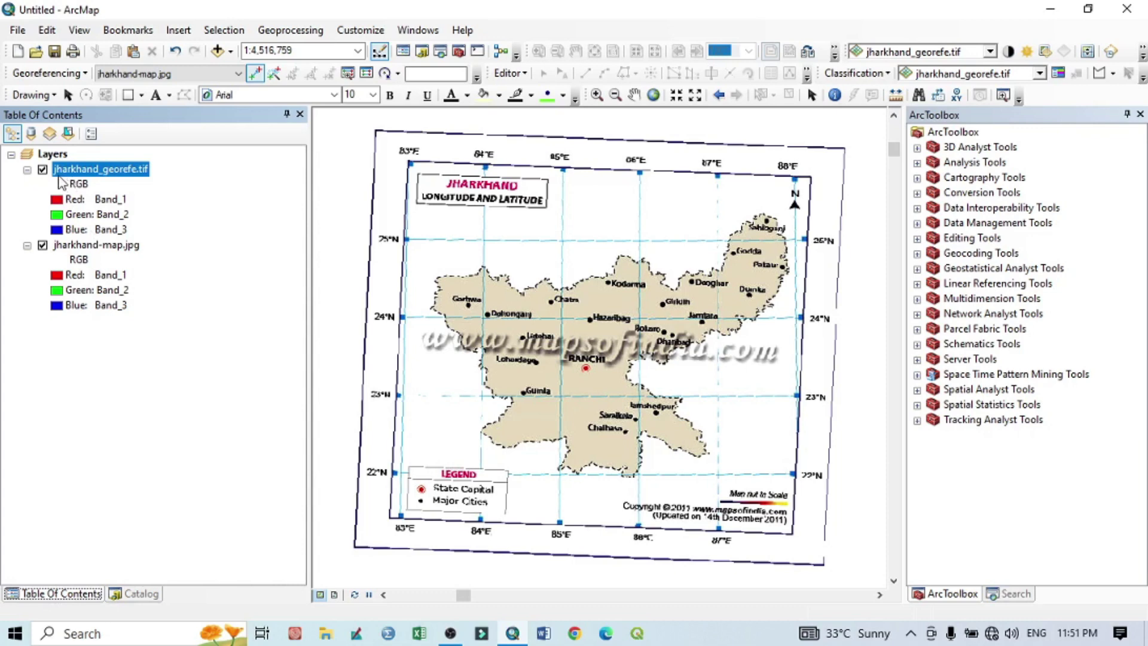
Zoom to jharkhand_georefe.tif, hide it, and zoom to the jharkhand-map.jpg layer to view each map on its own
right_click(112, 179)
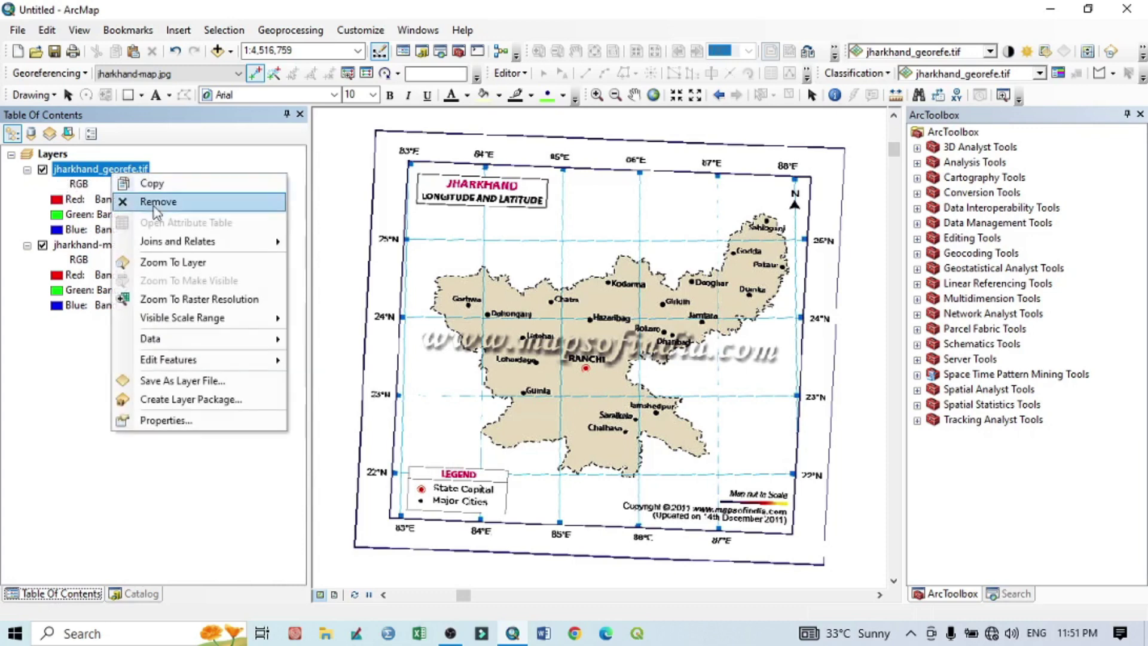
left_click(177, 261)
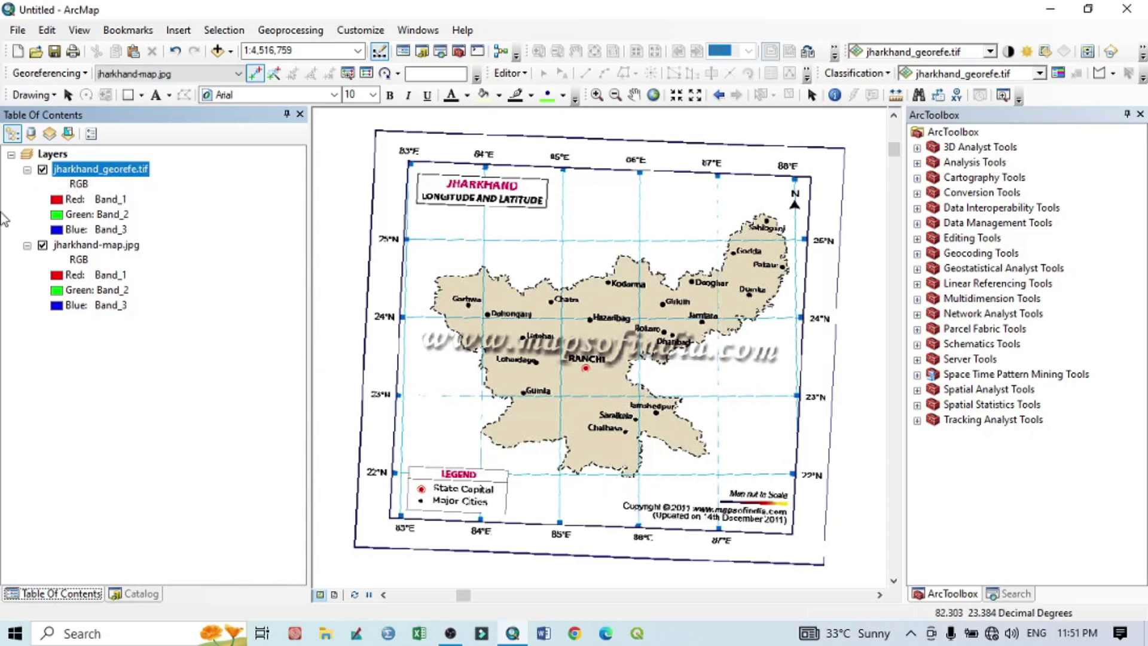
left_click(42, 170)
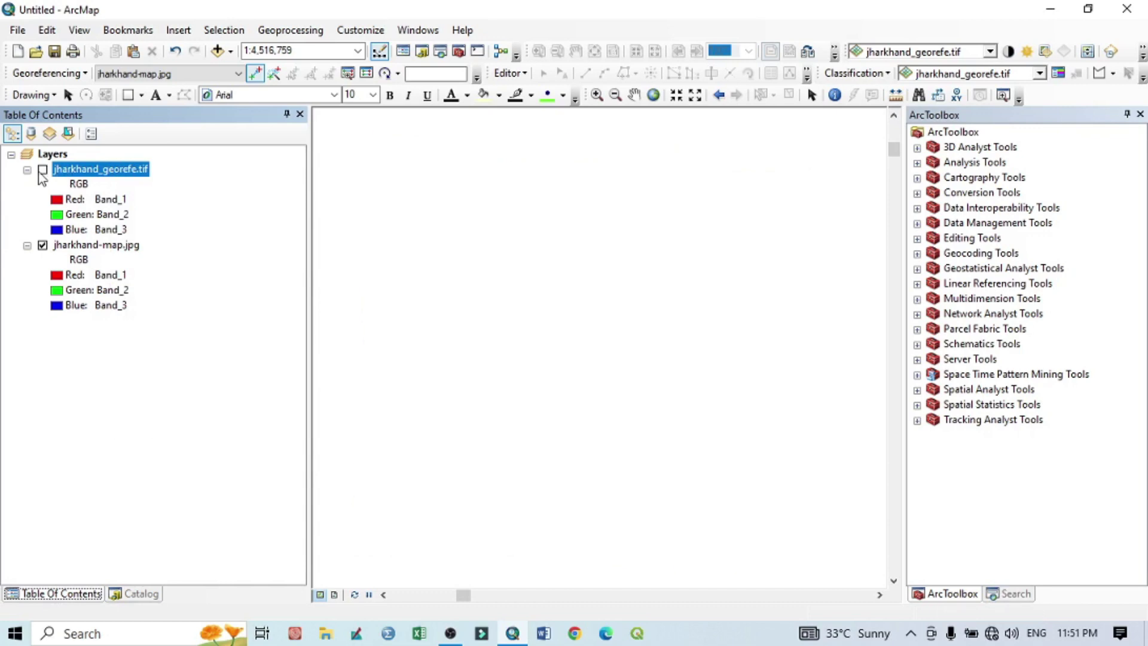
right_click(94, 247)
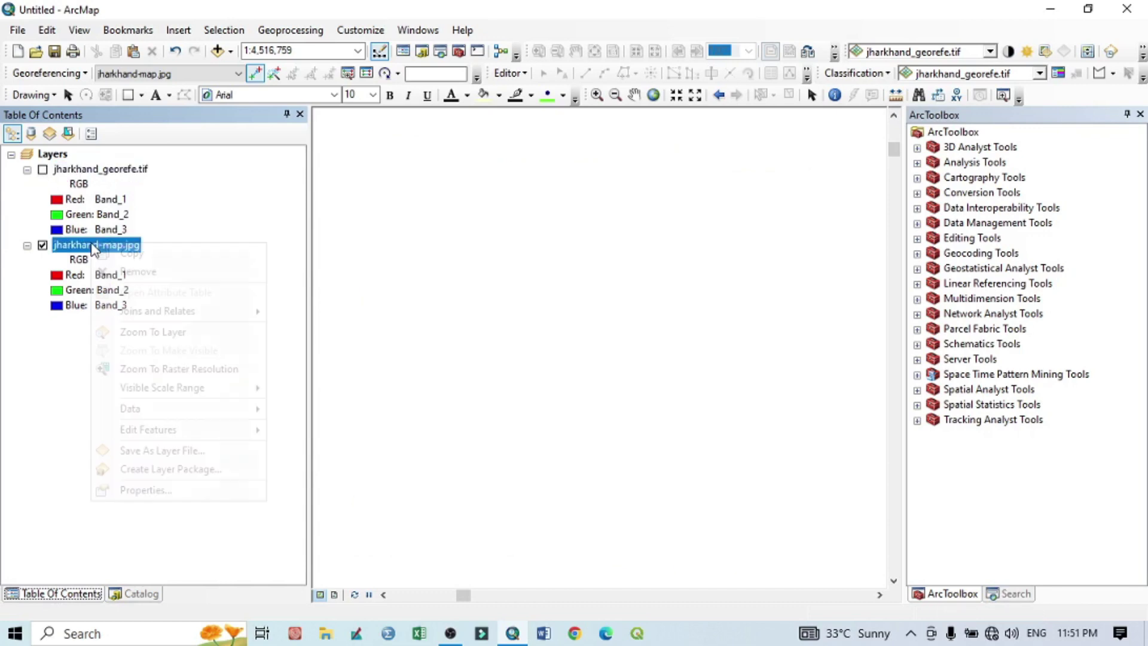
left_click(166, 334)
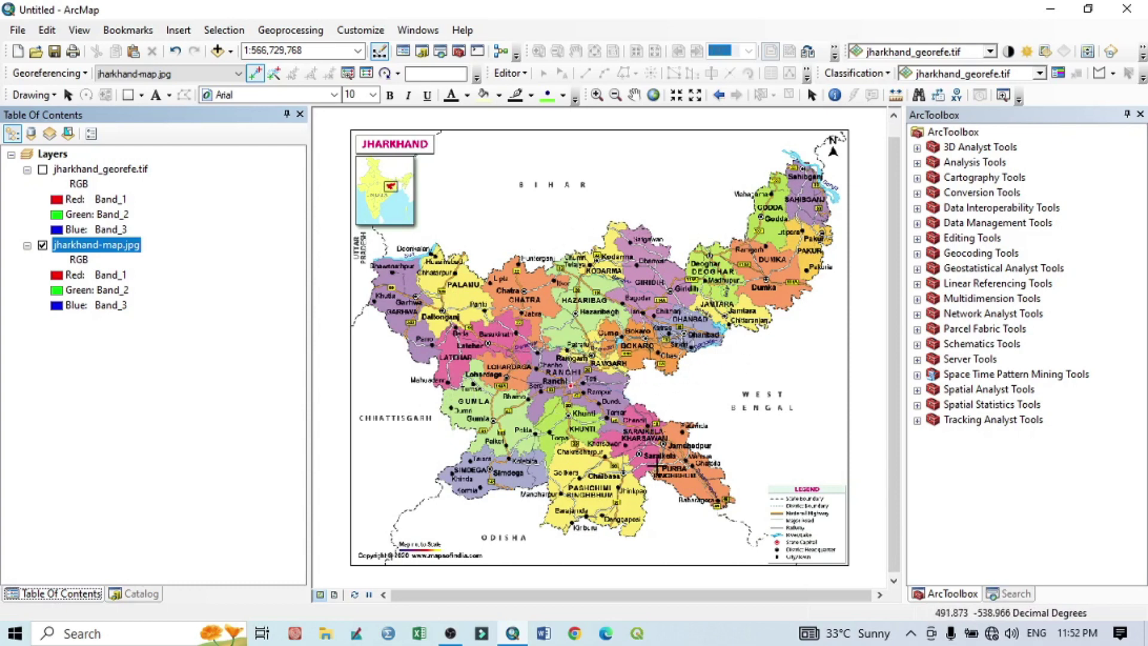
Show jharkhand_georefe.tif again and zoom to its extent
left_click(42, 170)
right_click(83, 174)
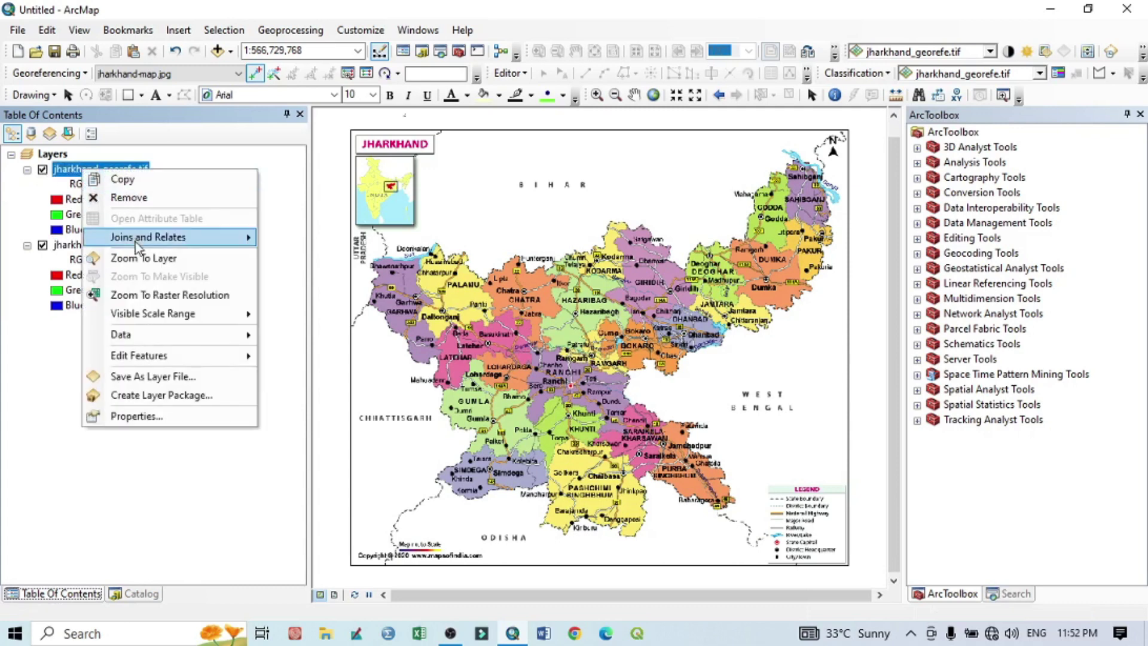
left_click(142, 259)
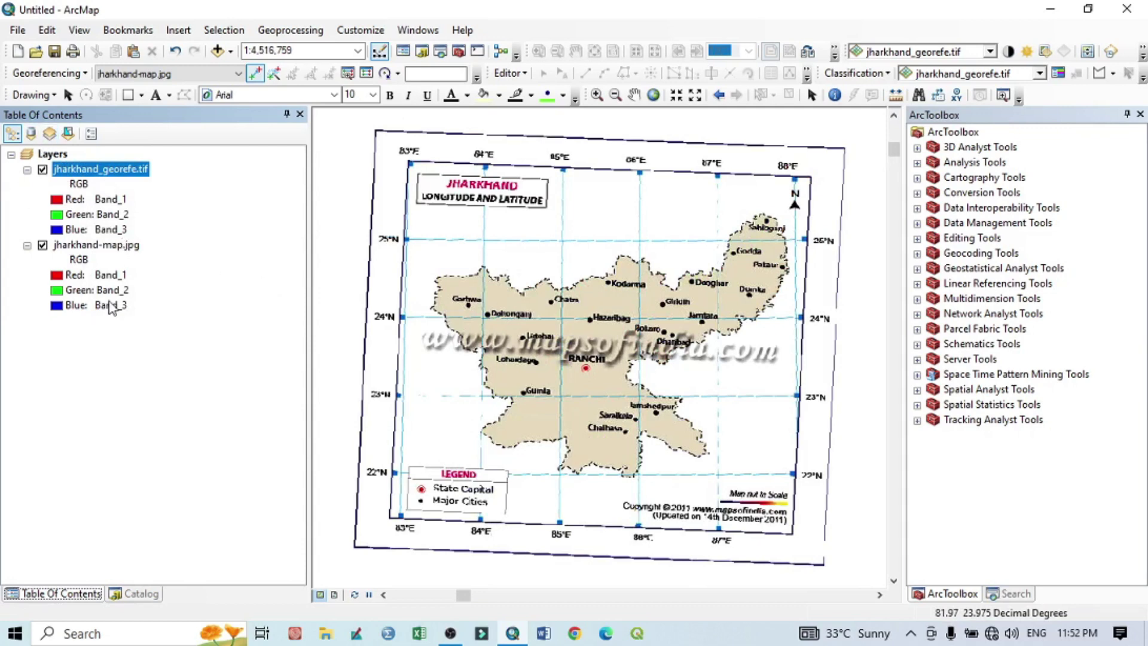
Check the spatial reference of jharkhand_georefe.tif in its source properties, leaving the settings untouched
right_click(102, 174)
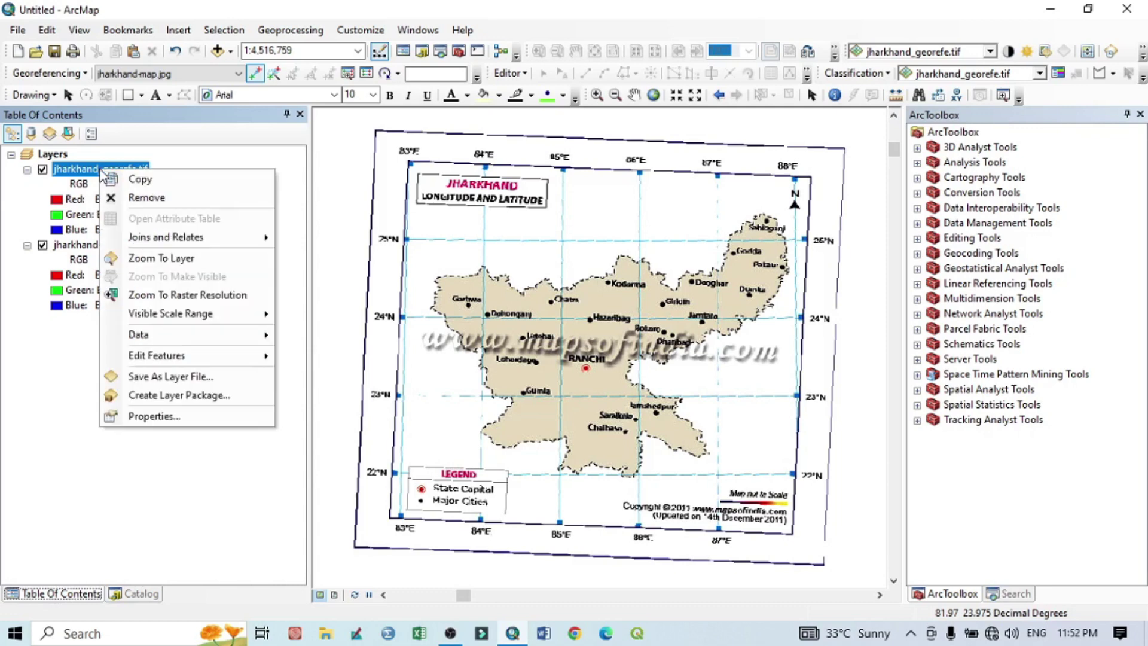
left_click(155, 422)
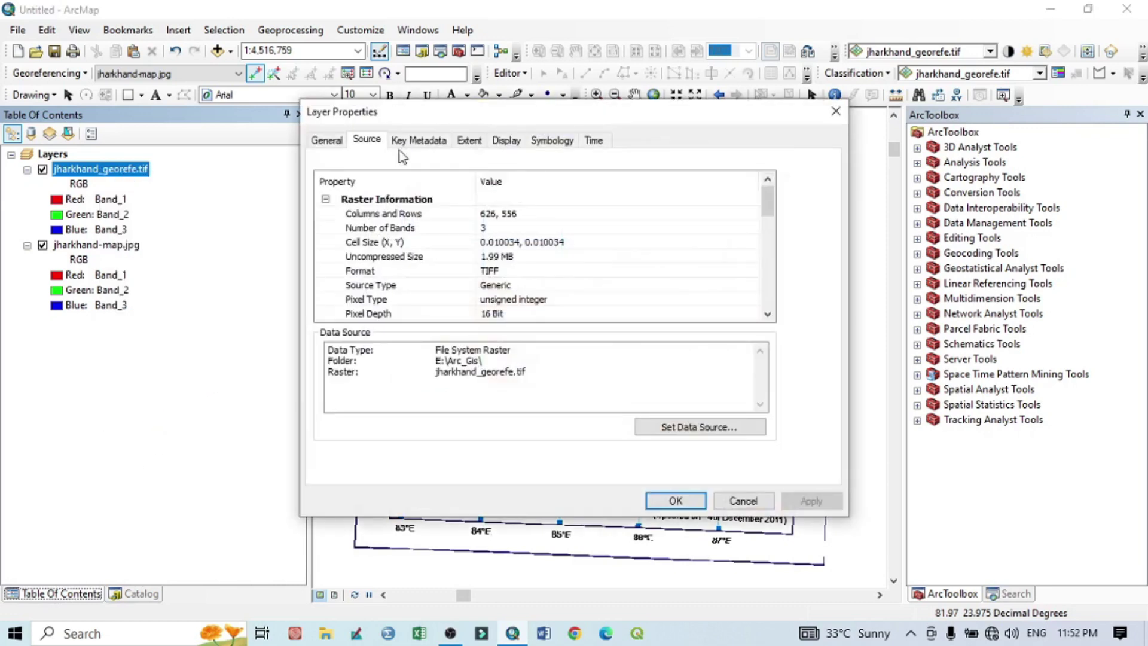
scroll(390, 230, "down", 6)
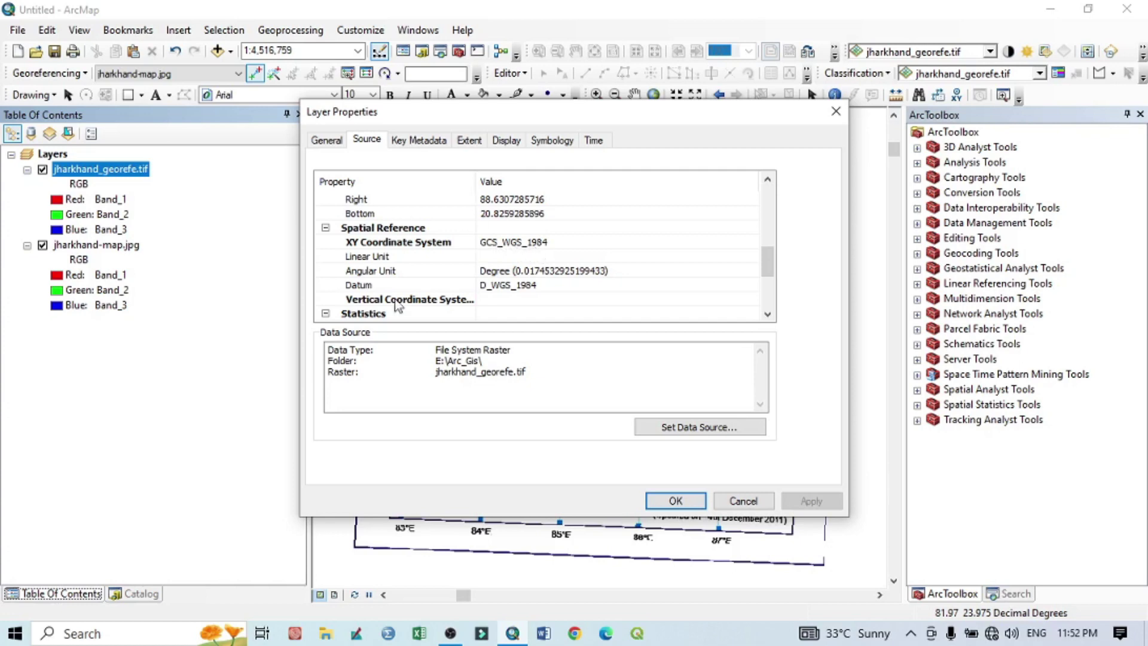
left_click(741, 502)
Check the extent and spatial reference of jharkhand-map.jpg in its source properties, leaving the settings untouched
left_click(91, 245)
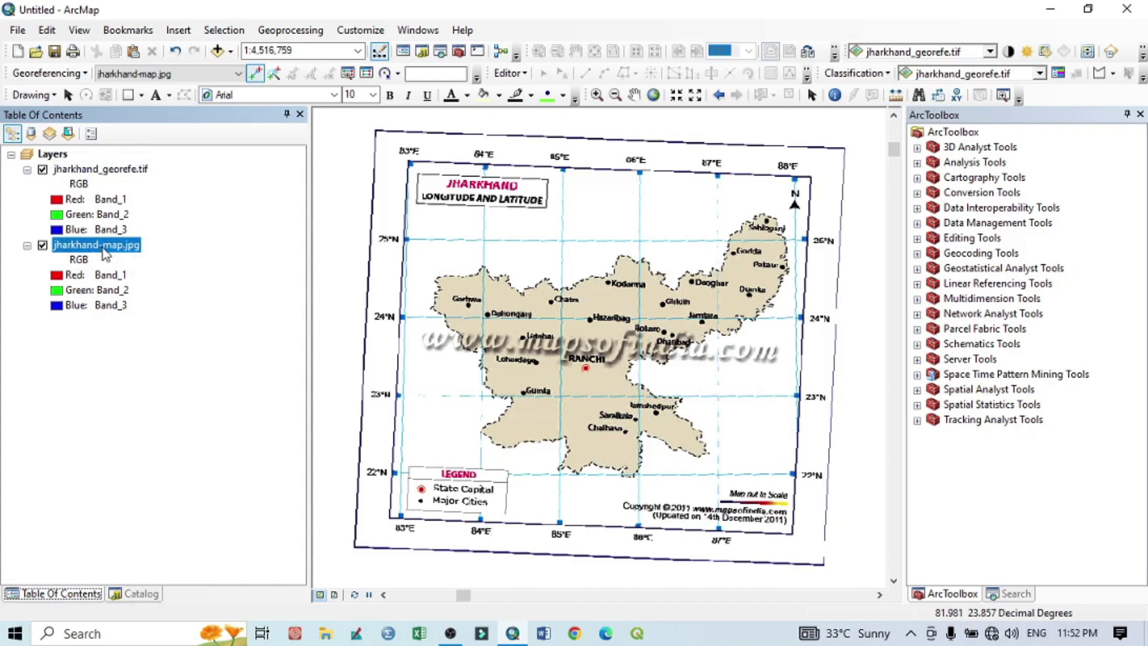
right_click(105, 253)
left_click(146, 497)
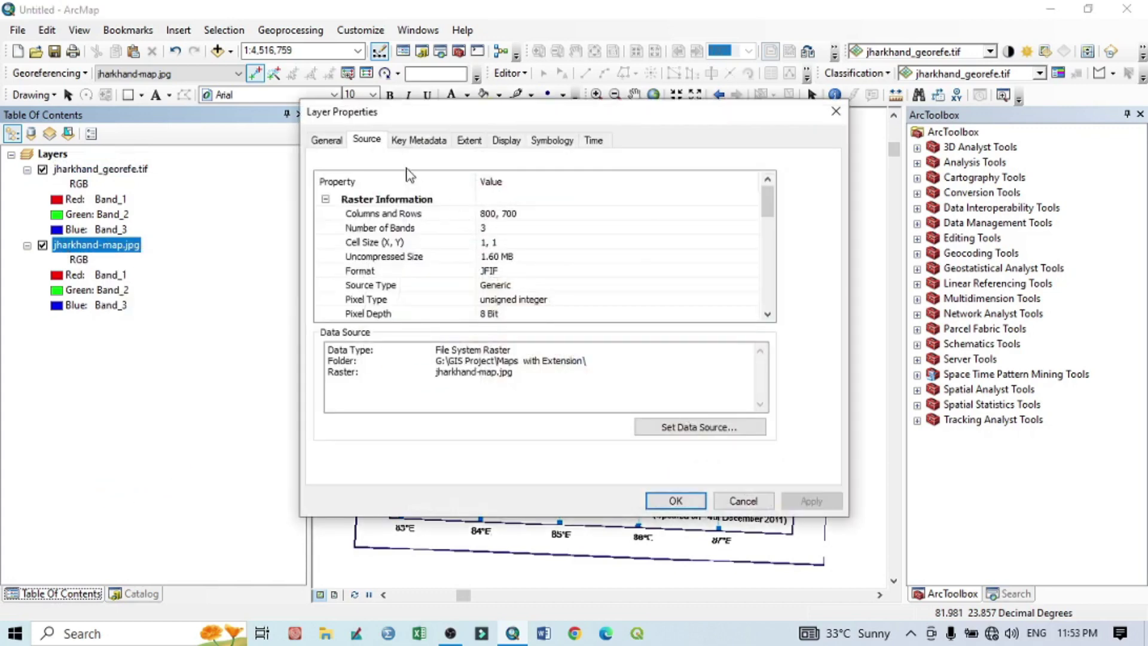
scroll(426, 288, "down", 5)
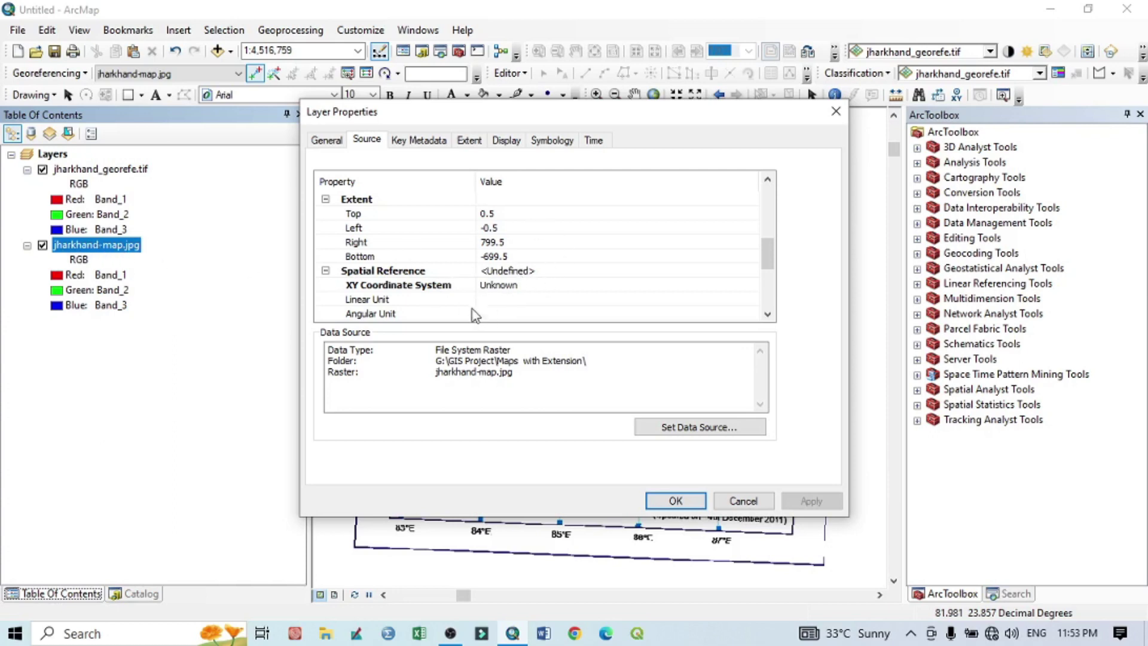
left_click(743, 503)
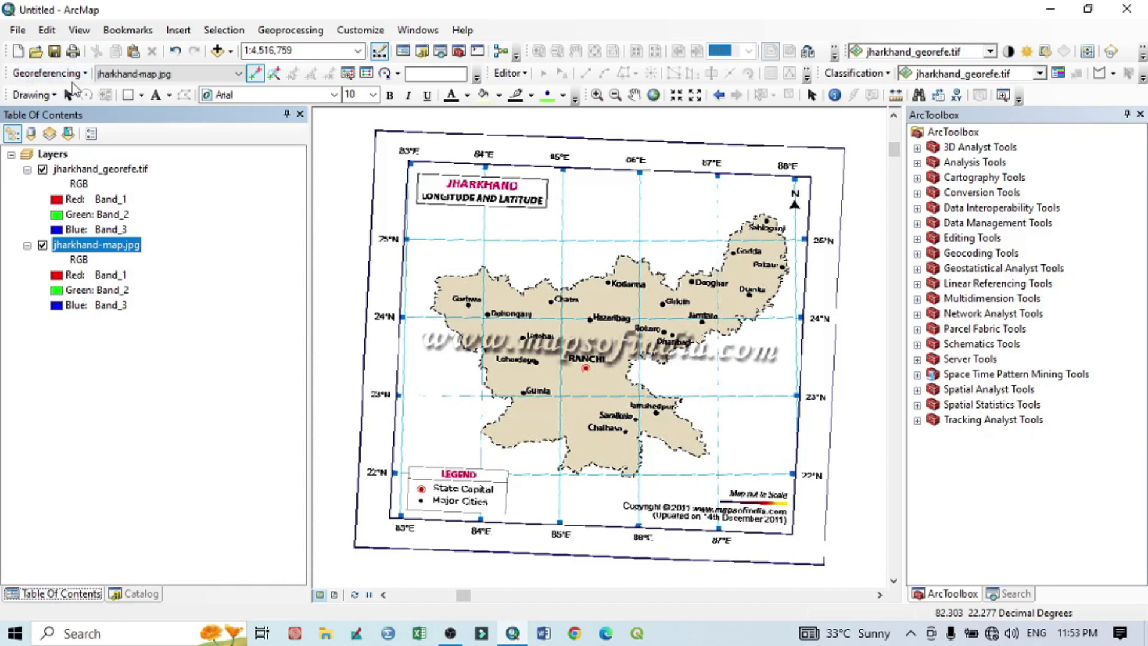
Choose jharkhand-map.jpg as the layer for georeferencing
left_click(238, 74)
left_click(133, 101)
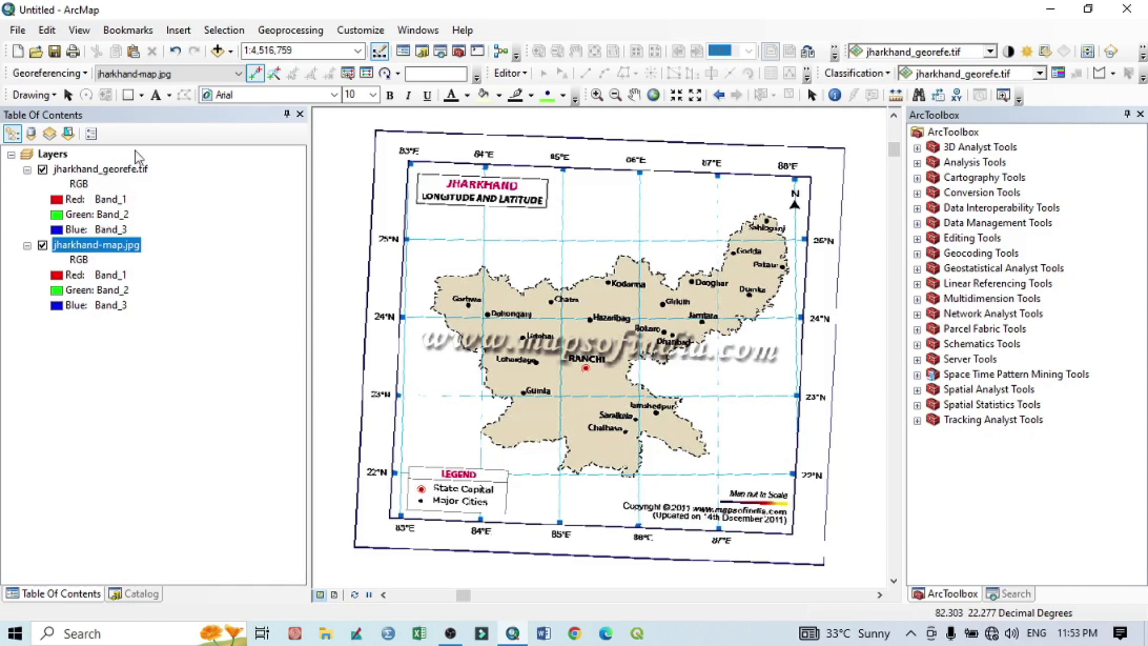
left_click(137, 74)
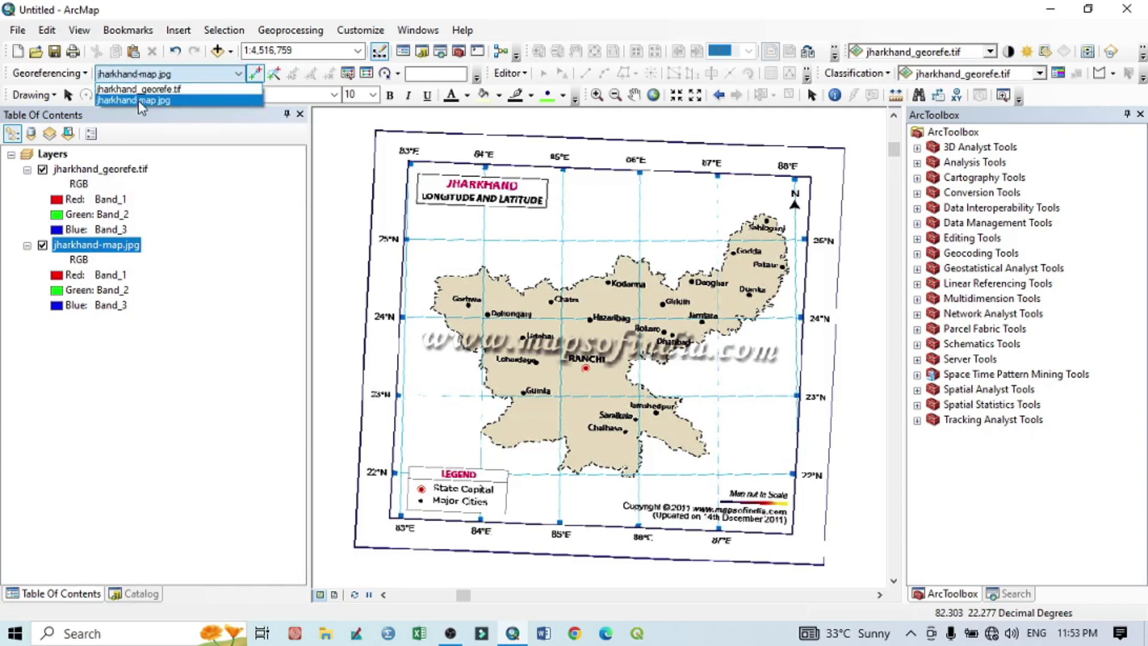
left_click(138, 101)
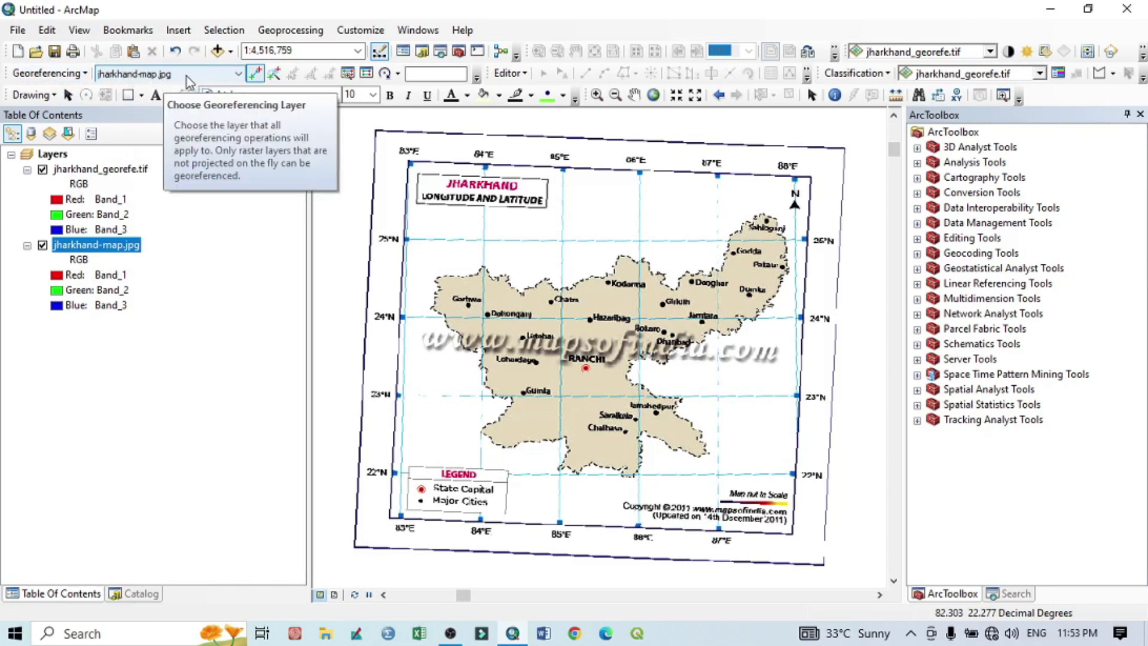
Move jharkhand-map.jpg above jharkhand_georefe.tif in the layer order and zoom to its extent
left_click_drag(97, 247, 98, 169)
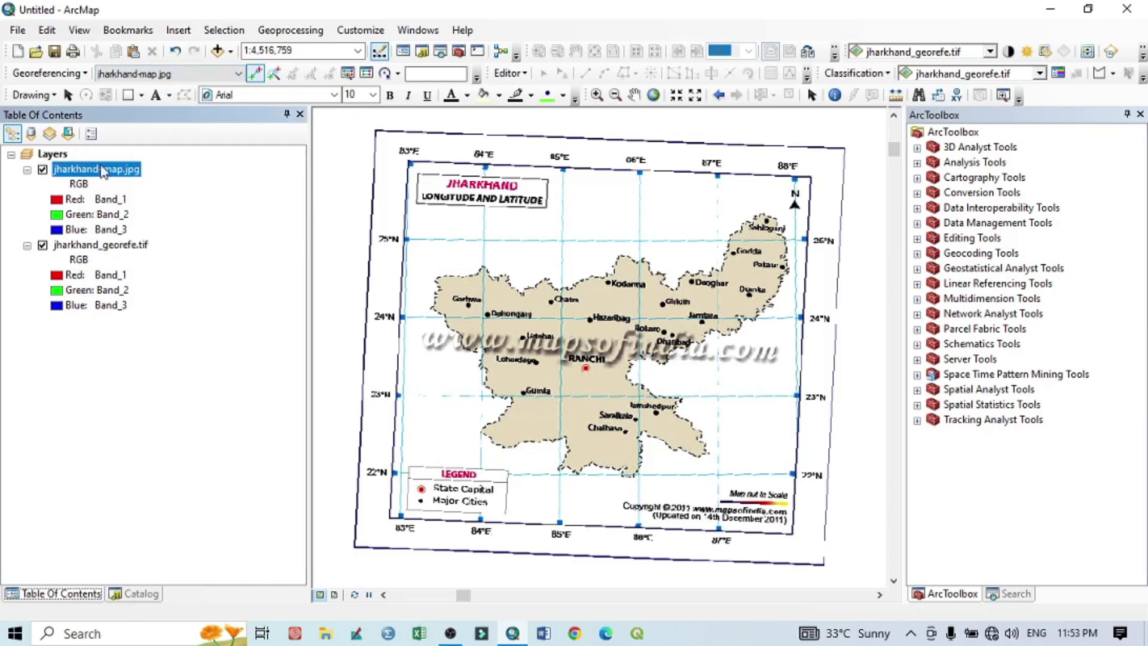
right_click(102, 171)
left_click(181, 252)
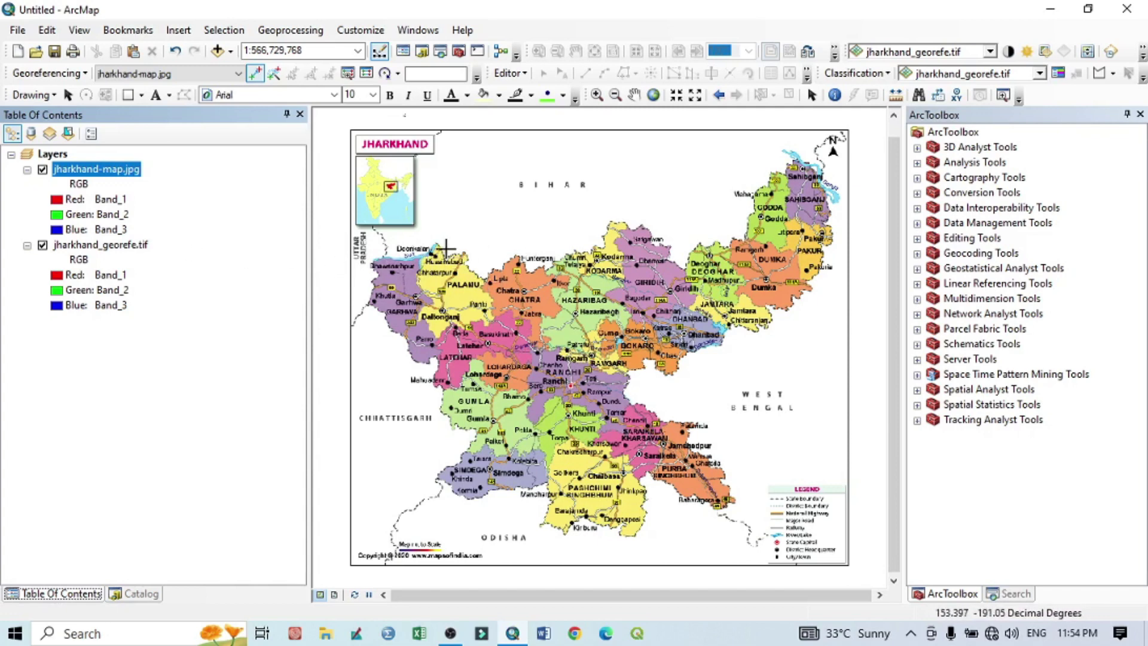
Examine the northern boundary tip above Husainabad on jharkhand-map.jpg as a possible control point
scroll(438, 239, "up", 3)
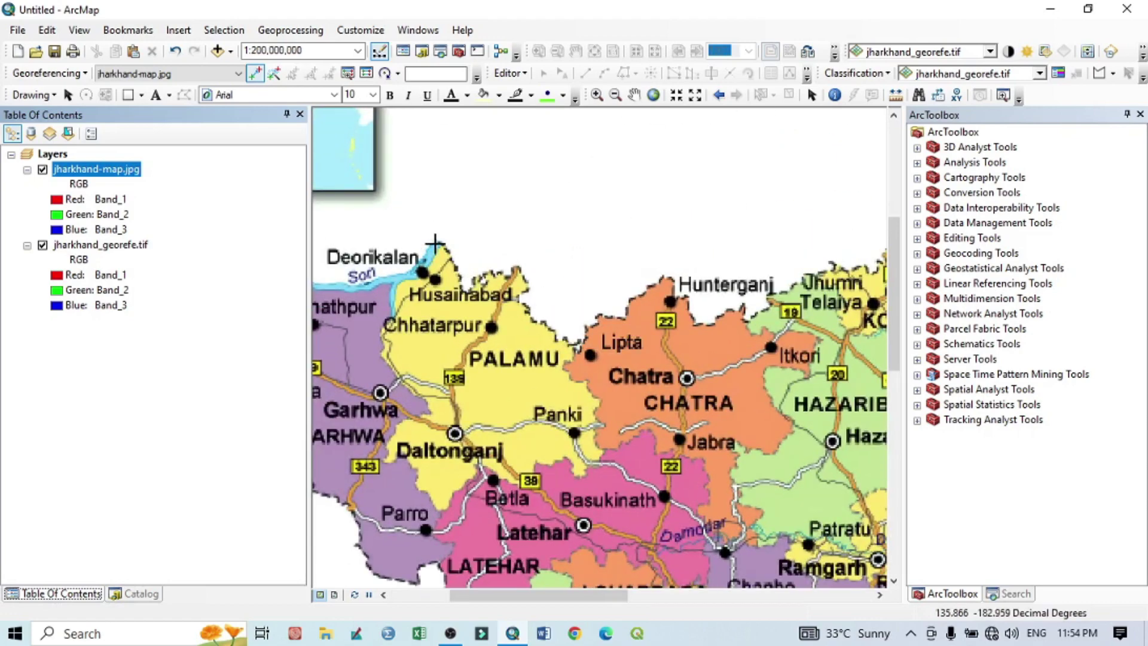
scroll(441, 244, "down", 1)
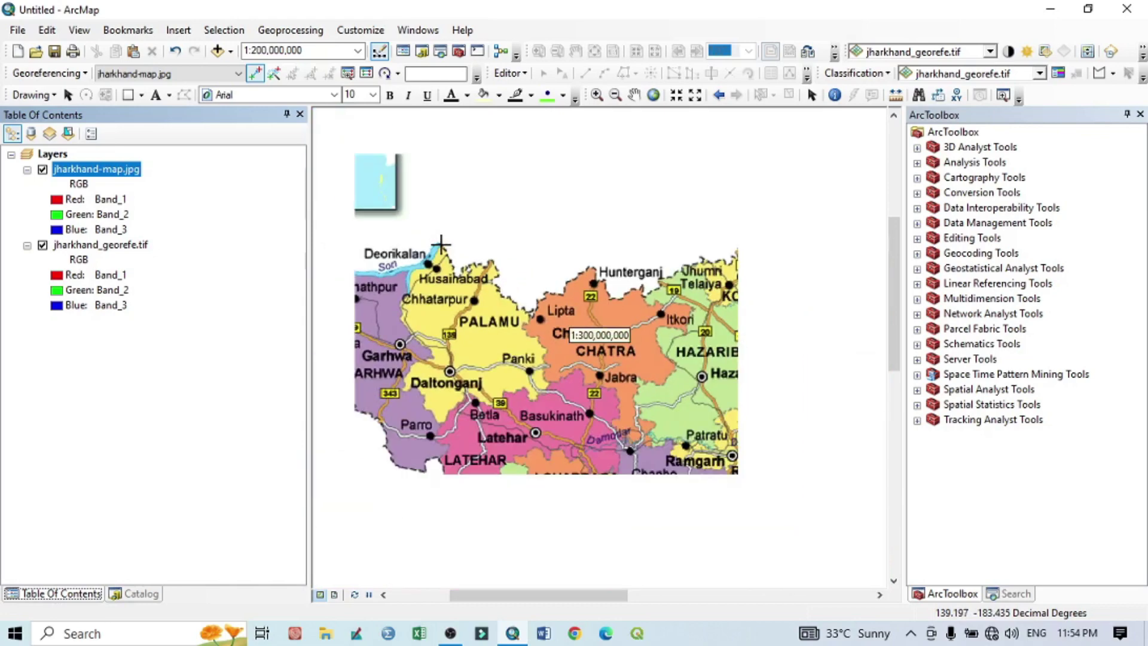
scroll(440, 244, "down", 1)
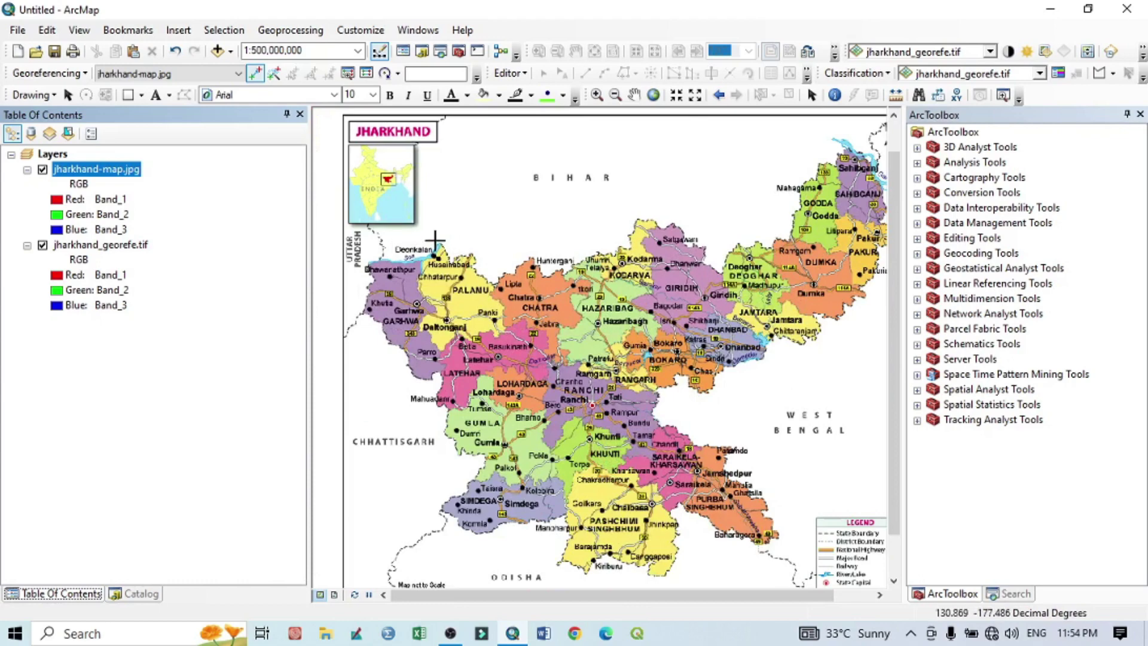
scroll(439, 243, "up", 1)
scroll(438, 241, "up", 3)
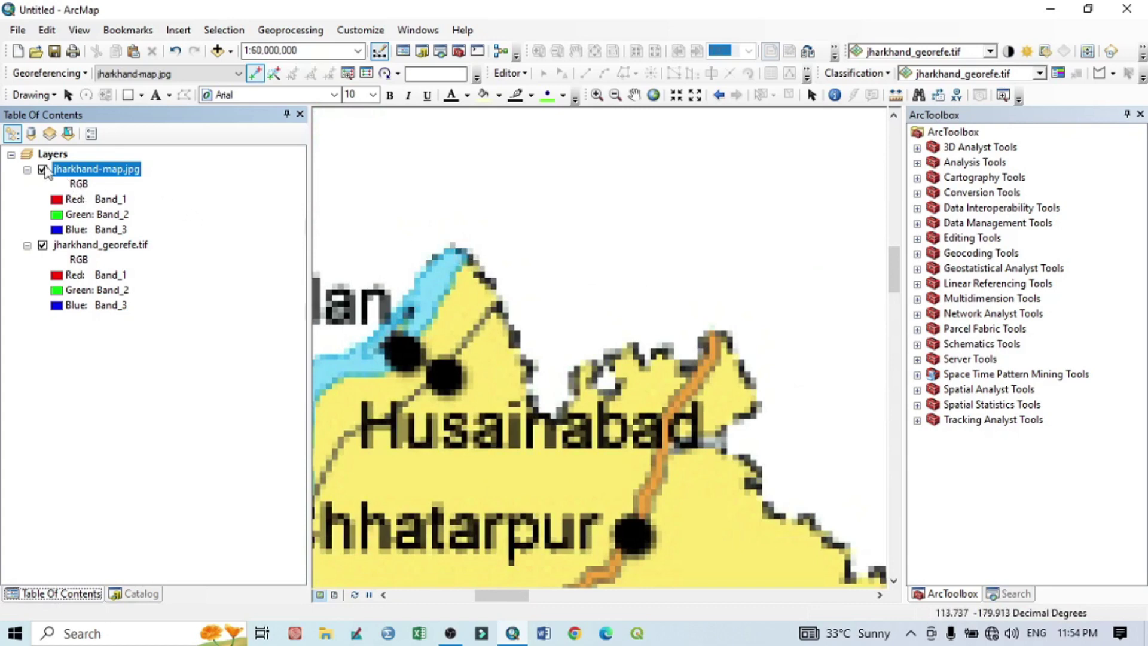
Hide jharkhand-map.jpg, zoom to jharkhand_georefe.tif, and examine the matching boundary tip north of Daltonganj
left_click(43, 170)
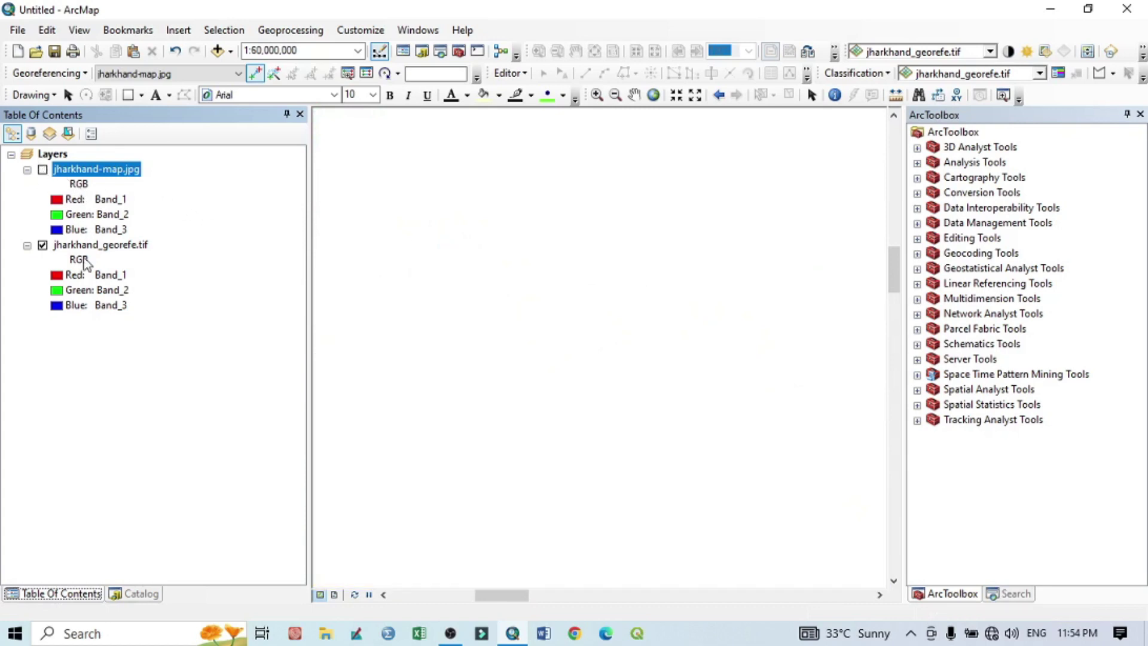
left_click(79, 247)
right_click(78, 252)
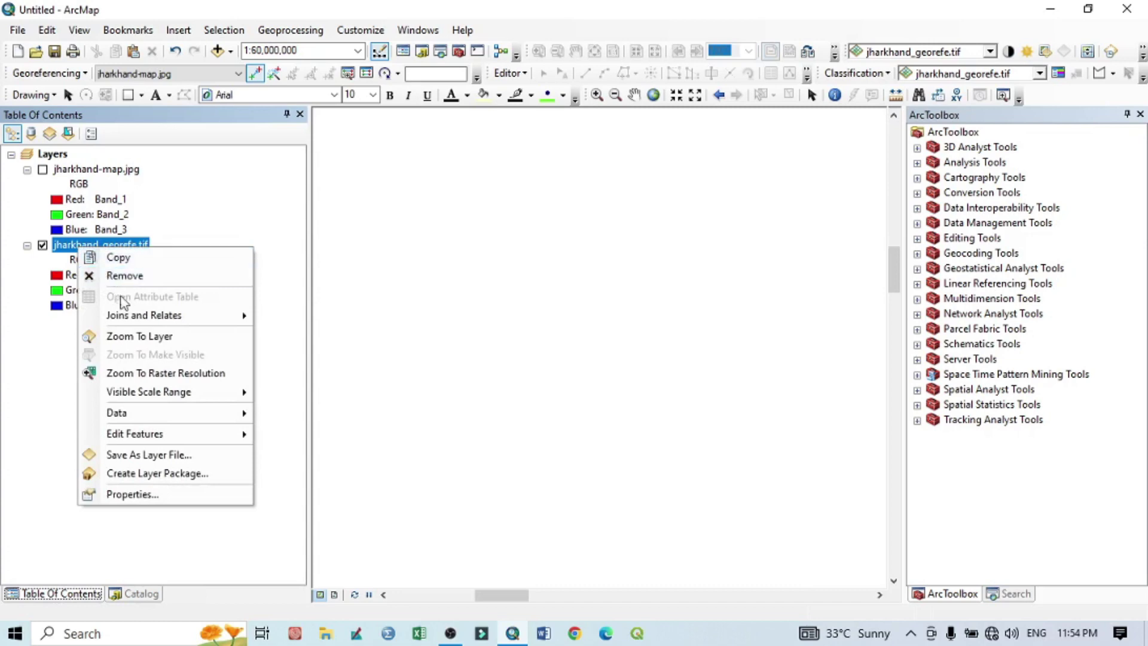
left_click(135, 335)
scroll(485, 262, "down", 3)
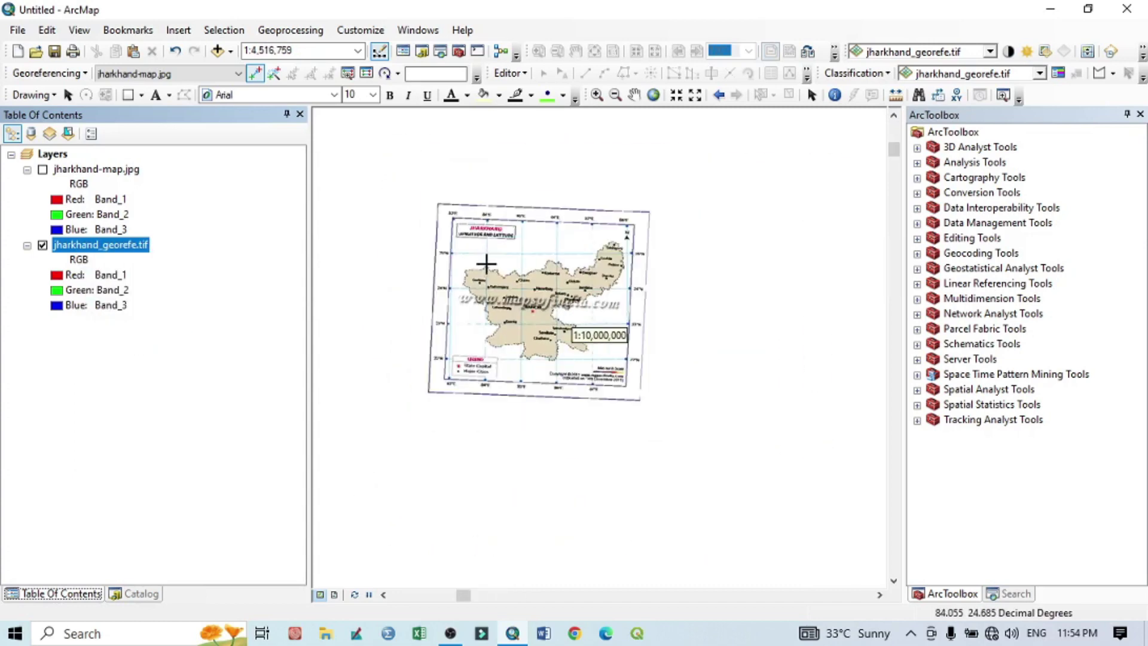
scroll(475, 264, "up", 5)
scroll(476, 264, "up", 2)
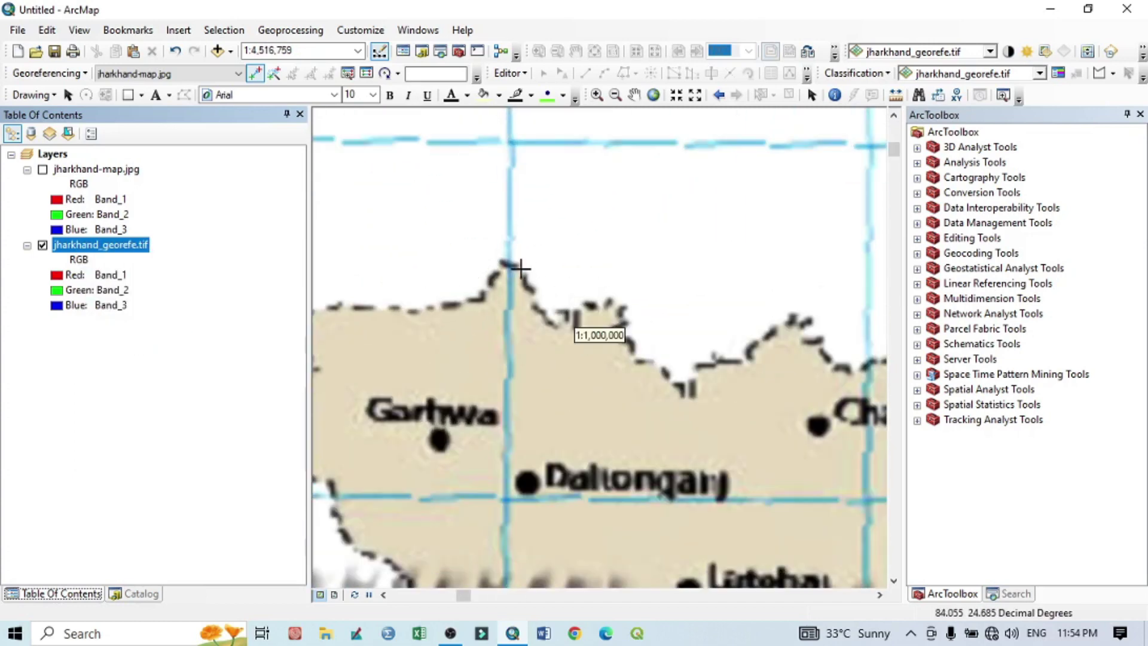
scroll(518, 267, "up", 2)
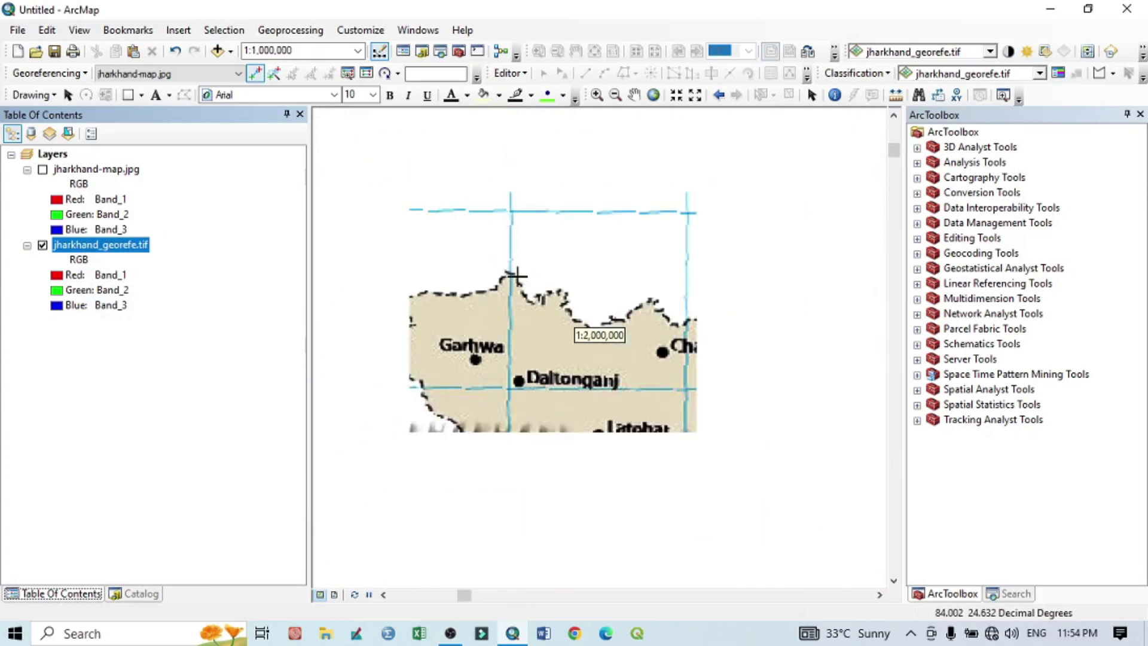
scroll(511, 275, "down", 3)
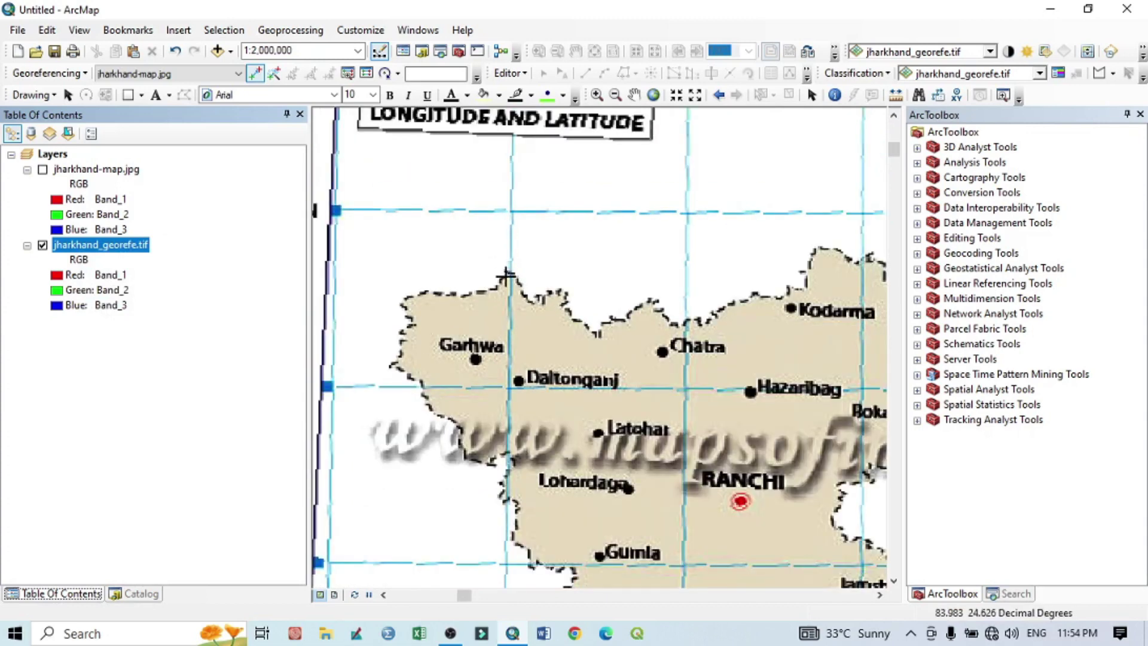
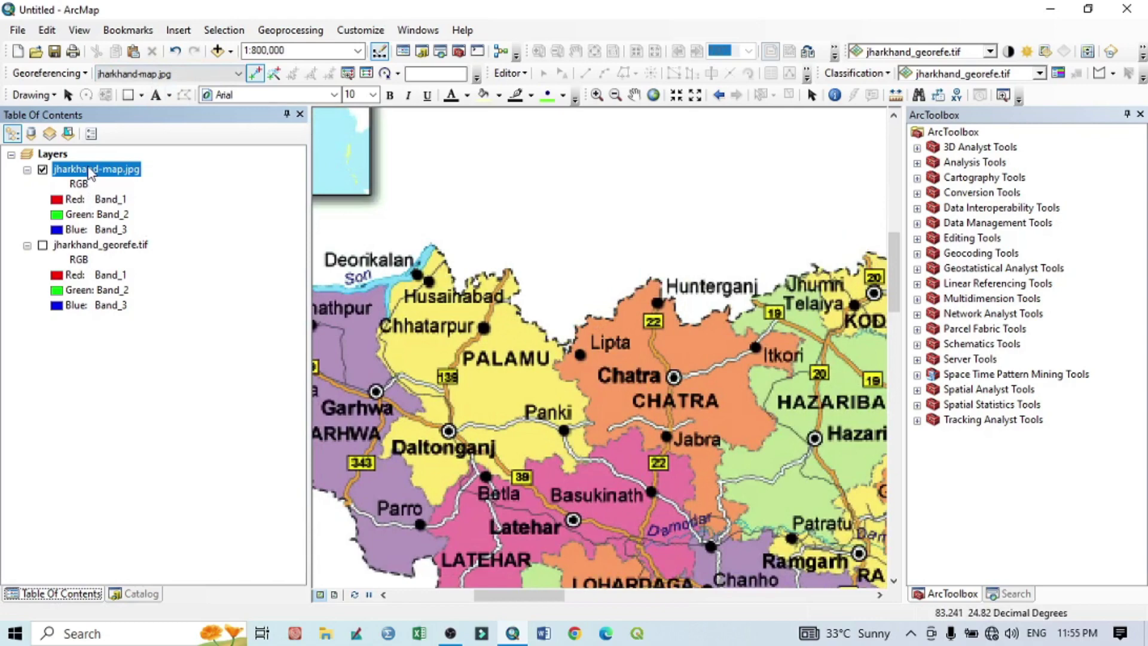
Place the source end of the first control point on jharkhand-map.jpg at the northern boundary tip above Husainabad
right_click(90, 174)
left_click(156, 254)
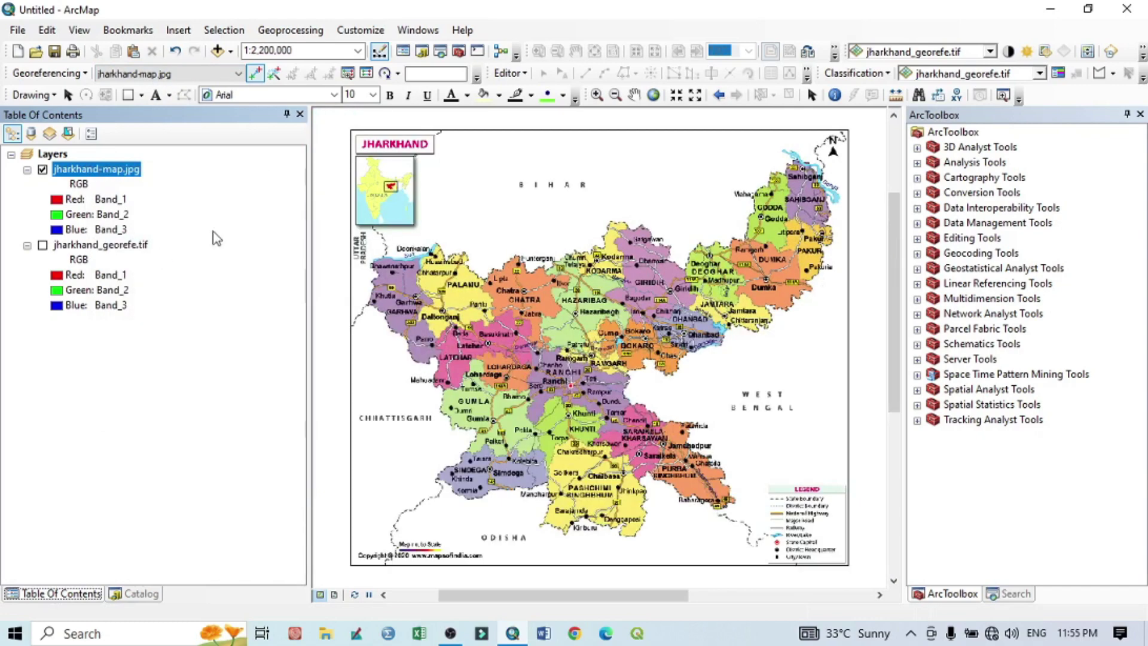
scroll(440, 251, "up", 1)
scroll(438, 246, "down", 6)
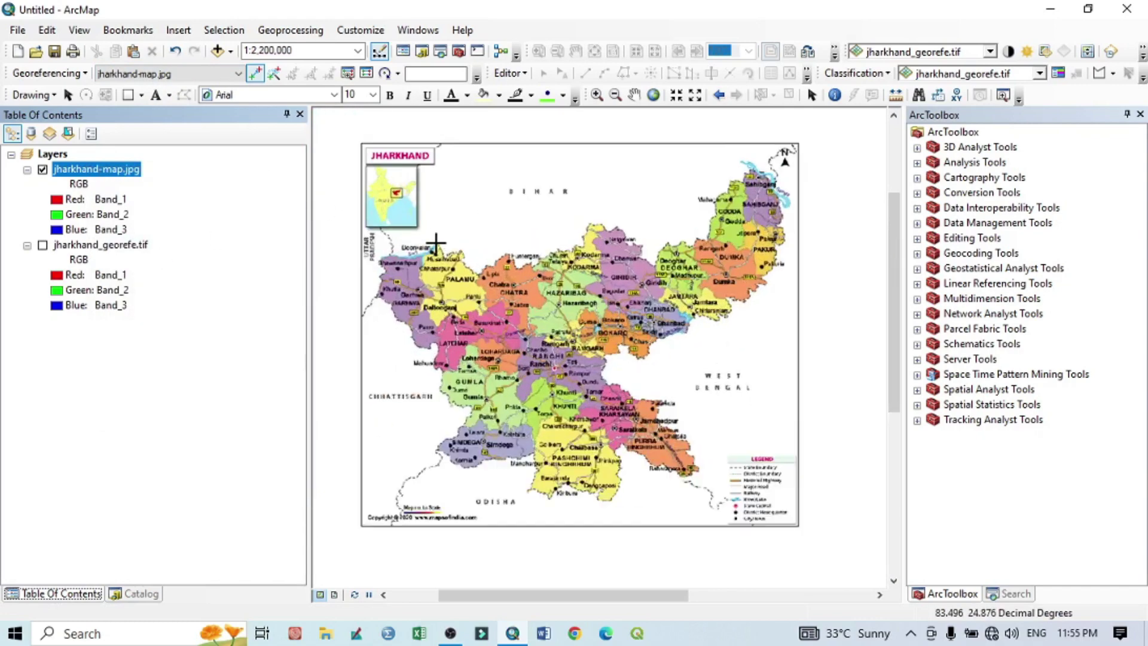
scroll(436, 243, "down", 2)
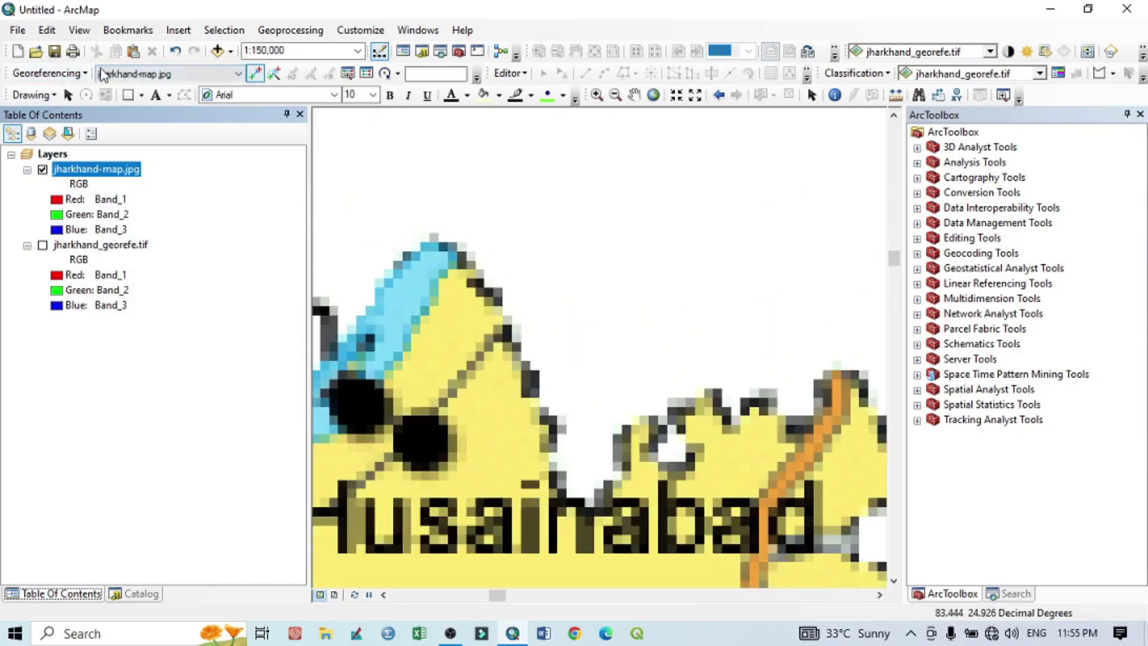
left_click(254, 75)
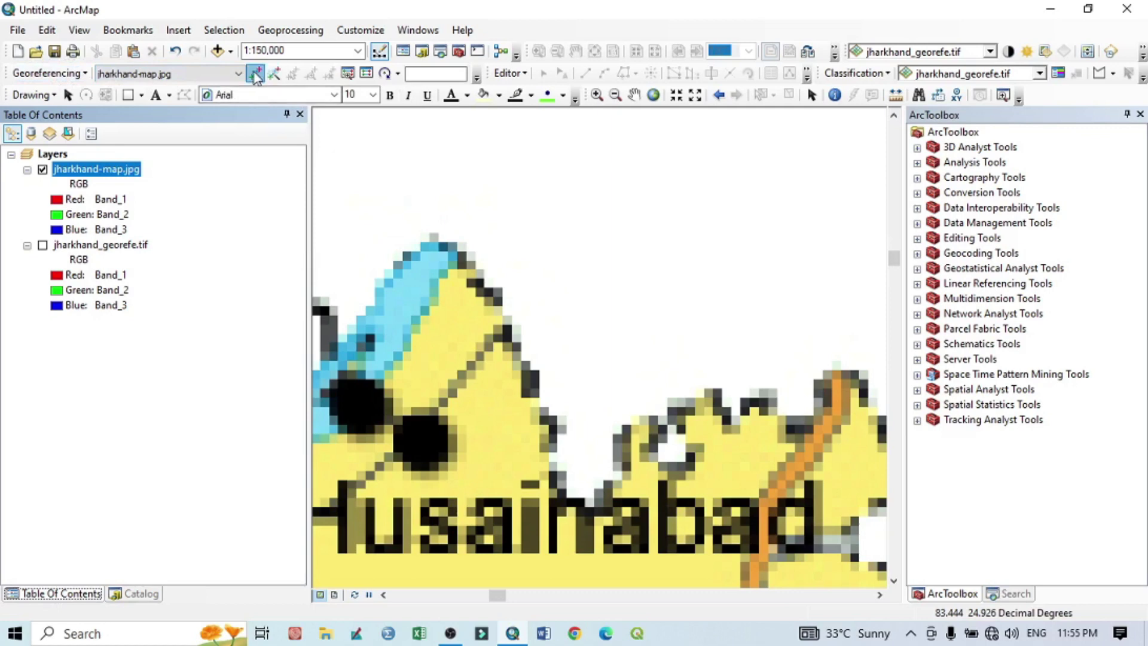
left_click(435, 241)
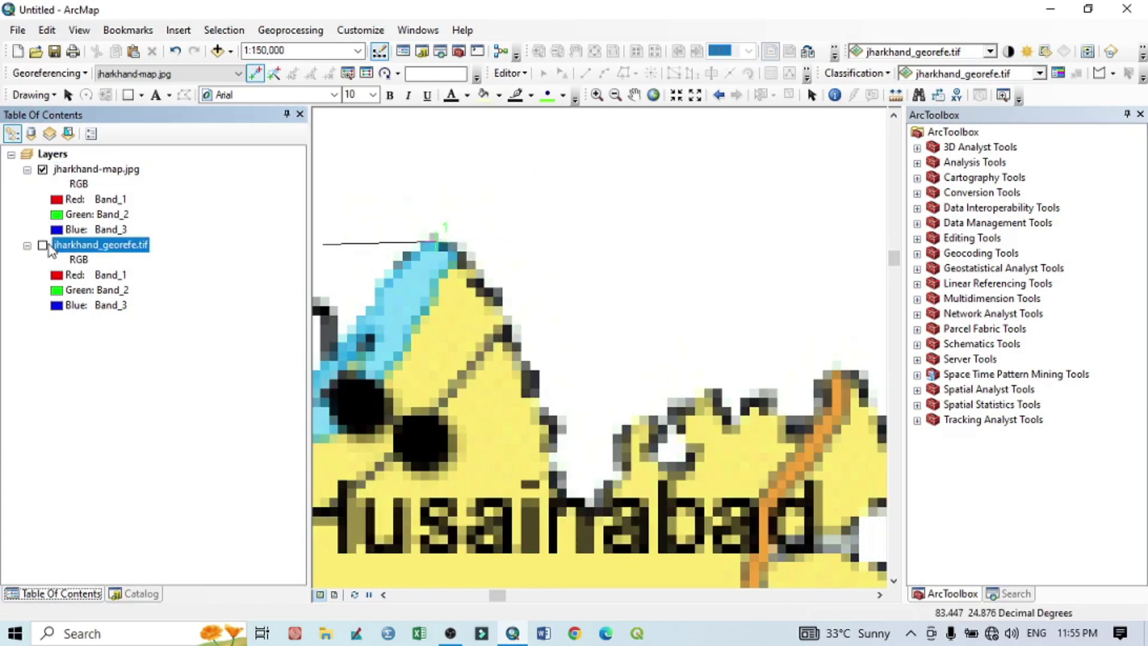
Complete the first control point on jharkhand_georefe.tif at the matching northern boundary tip near the 84°E line, with jharkhand-map.jpg hidden
left_click(42, 245)
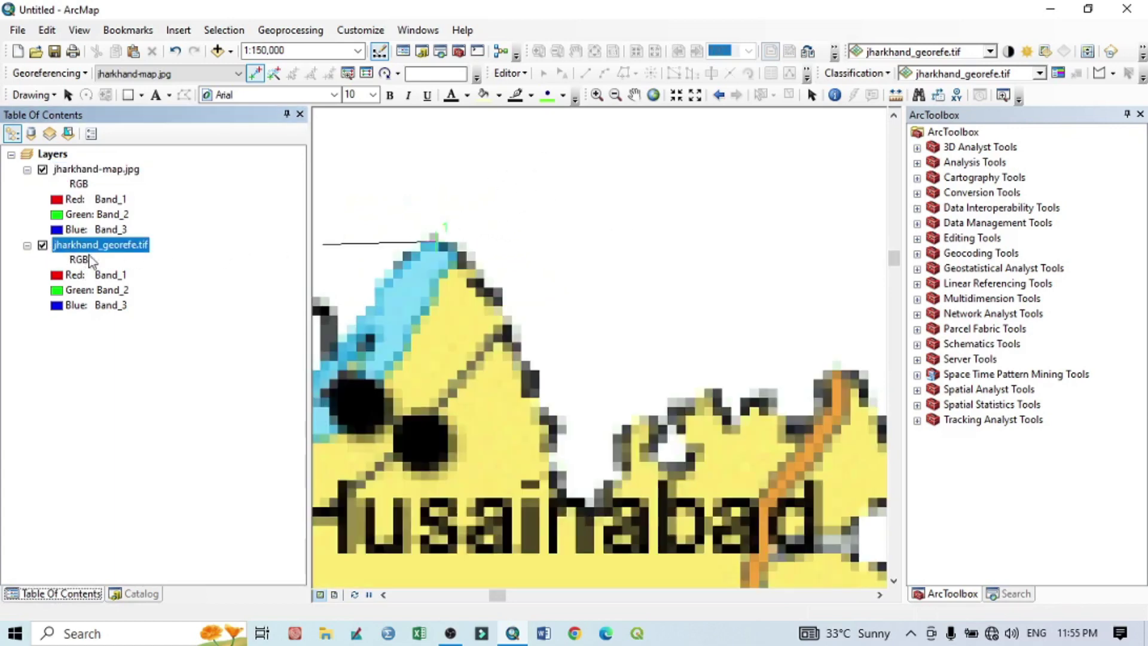
right_click(104, 249)
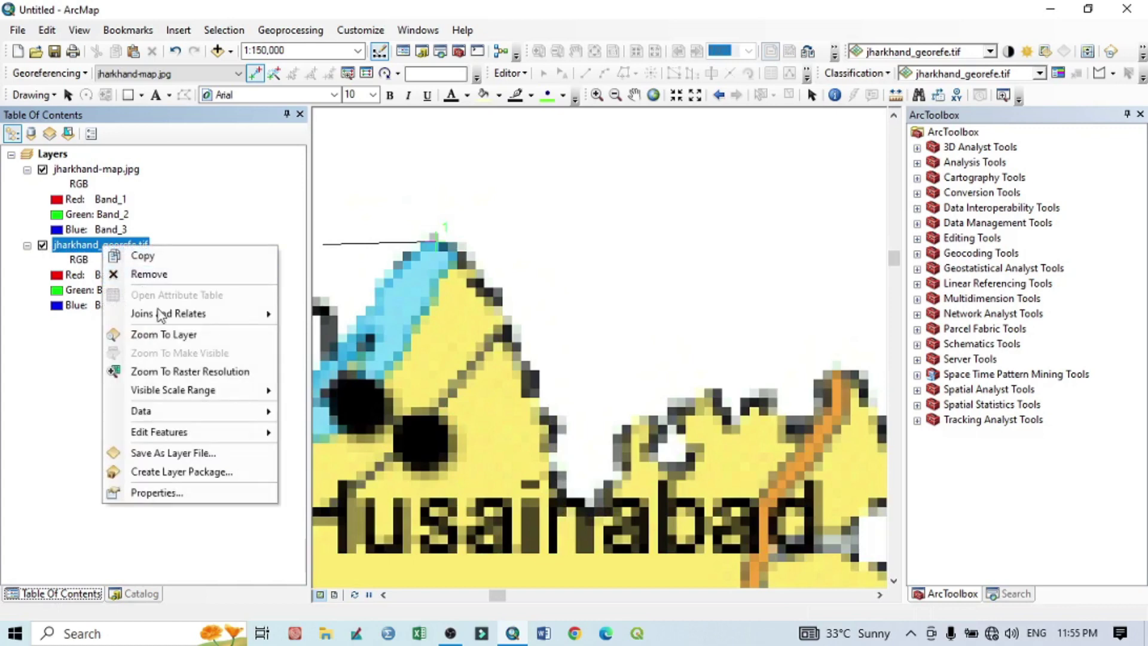
left_click(167, 334)
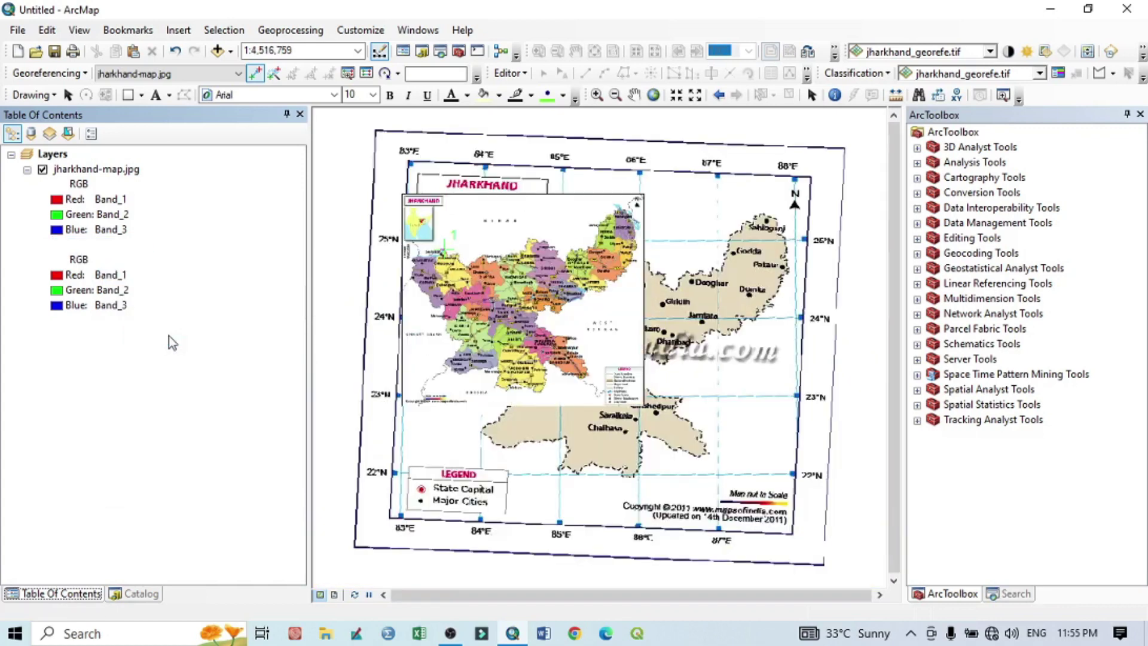
left_click(43, 169)
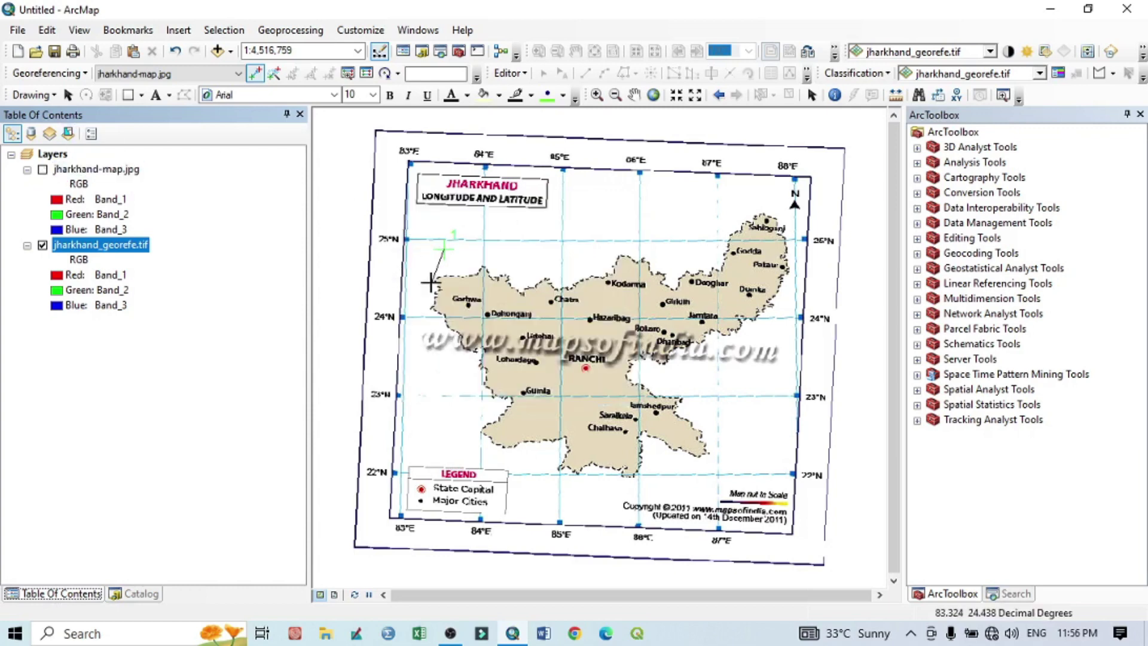
scroll(489, 270, "down", 1)
scroll(486, 266, "down", 4)
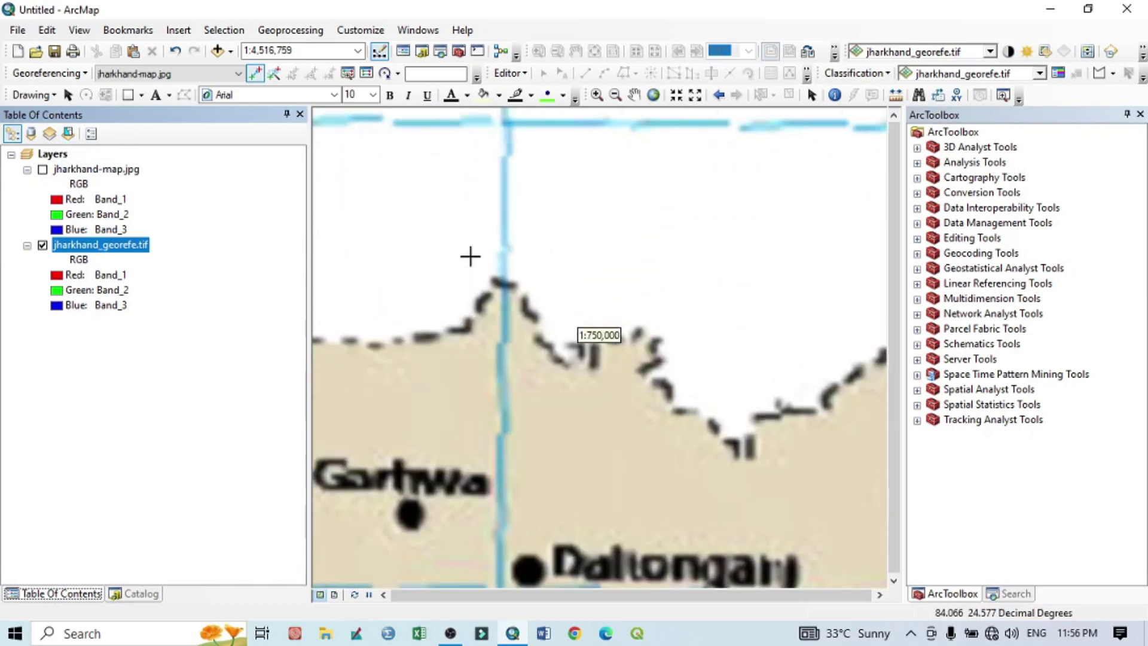
scroll(605, 383, "down", 3)
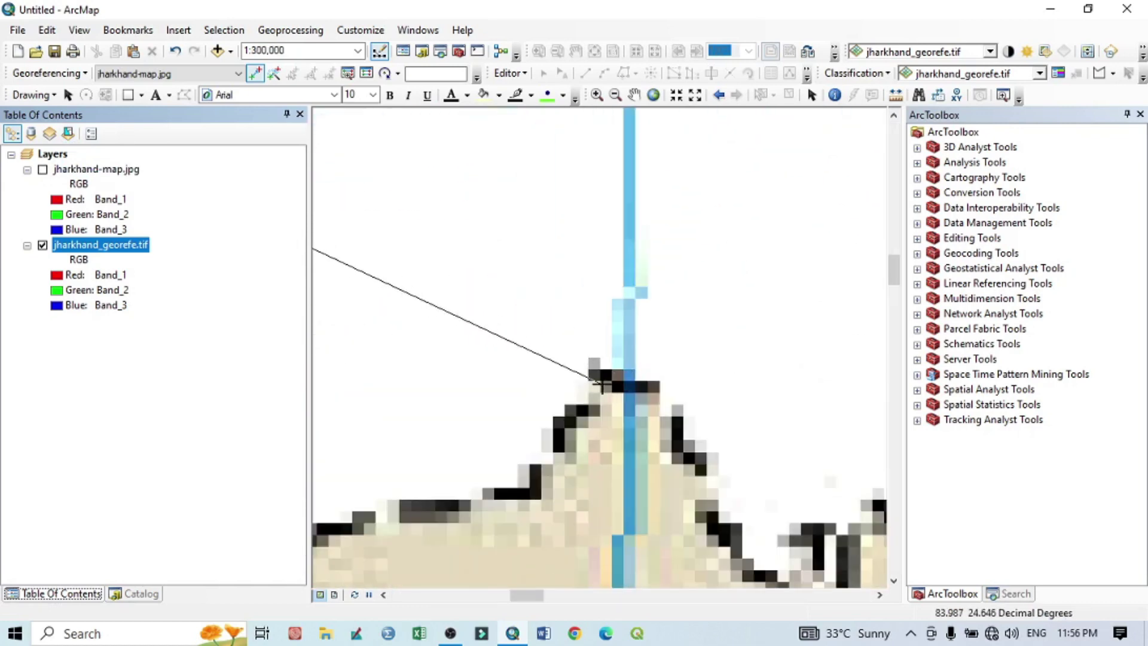
left_click(597, 372)
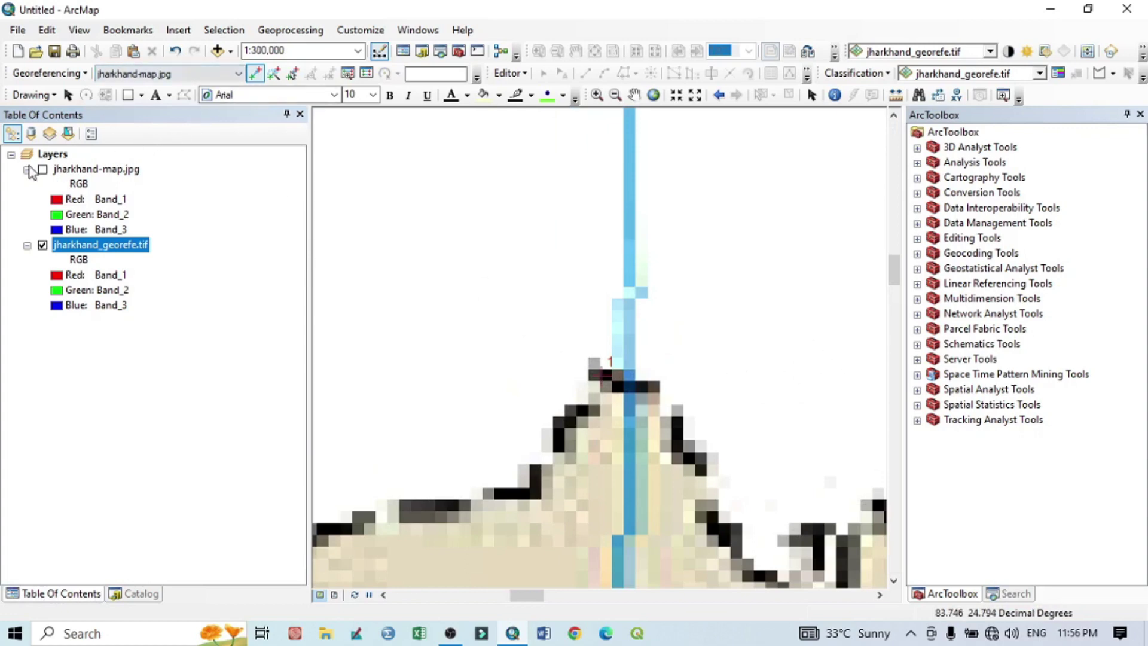
Show jharkhand-map.jpg again and open the link table, positioning it clear of the mapped area
left_click(42, 170)
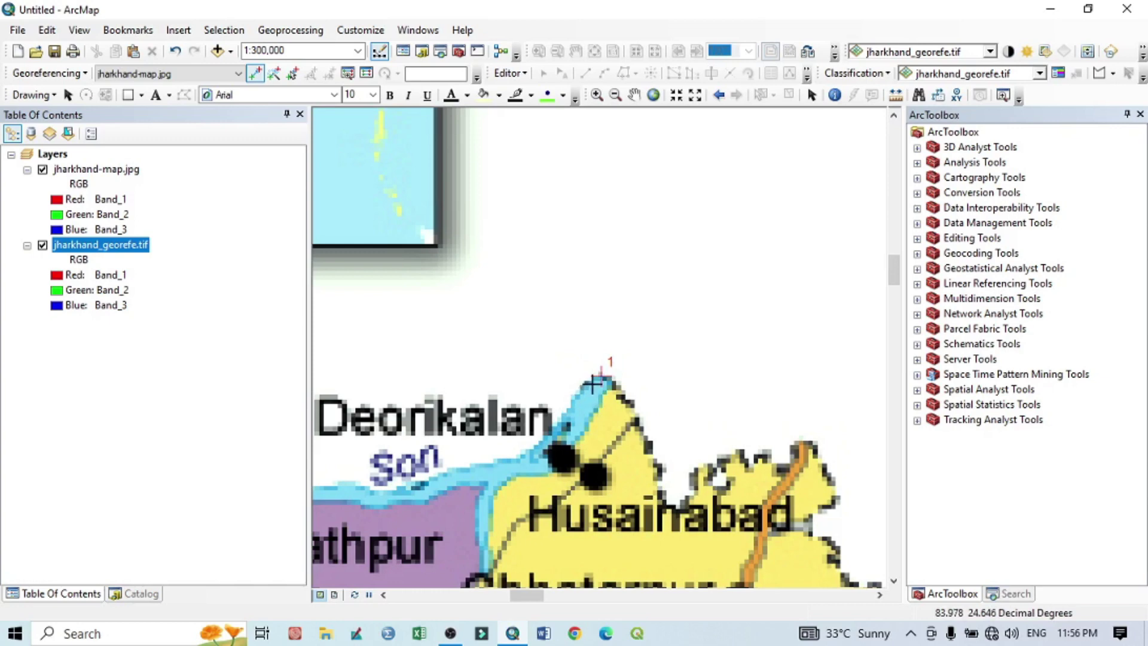
scroll(597, 380, "up", 5)
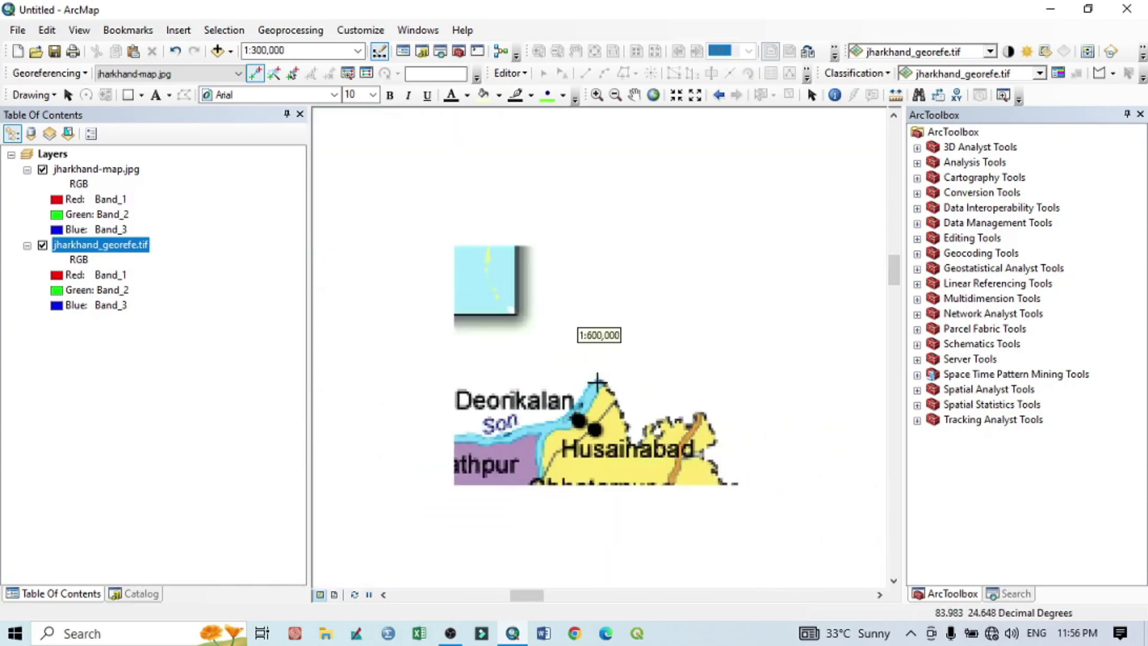
scroll(597, 380, "up", 3)
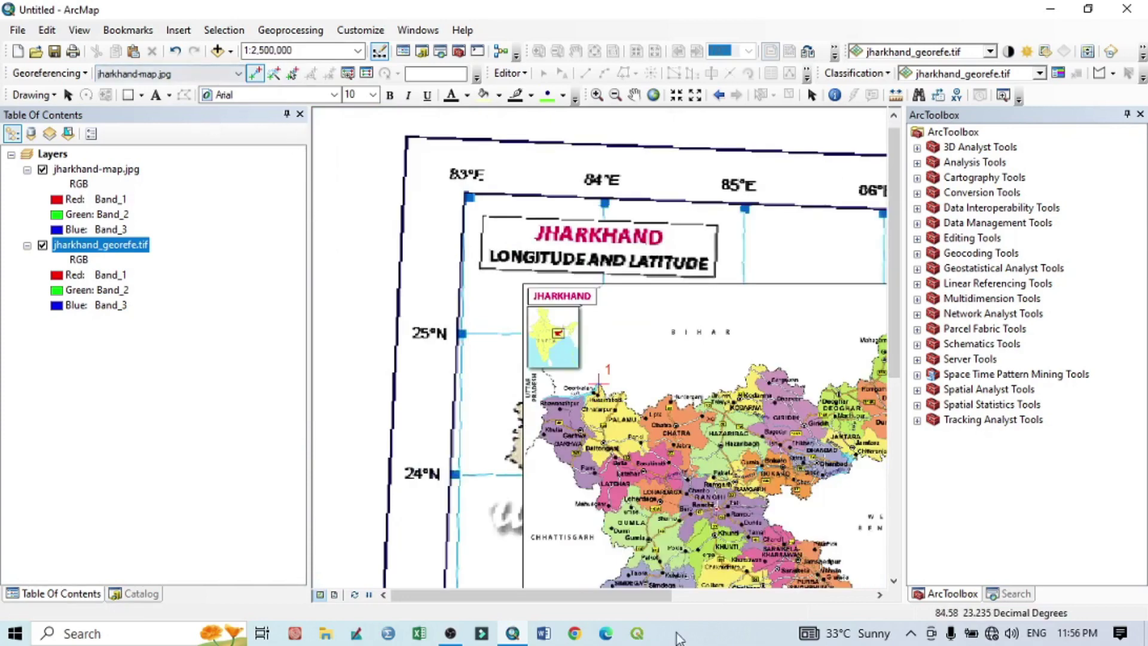
left_click(366, 73)
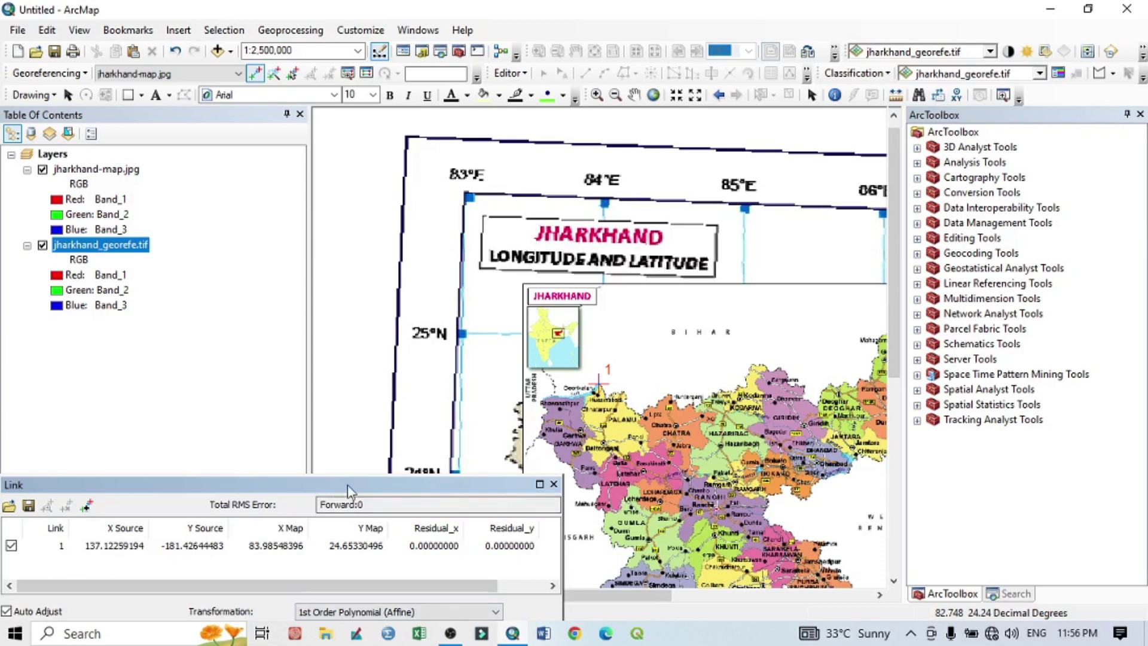
left_click_drag(348, 491, 438, 461)
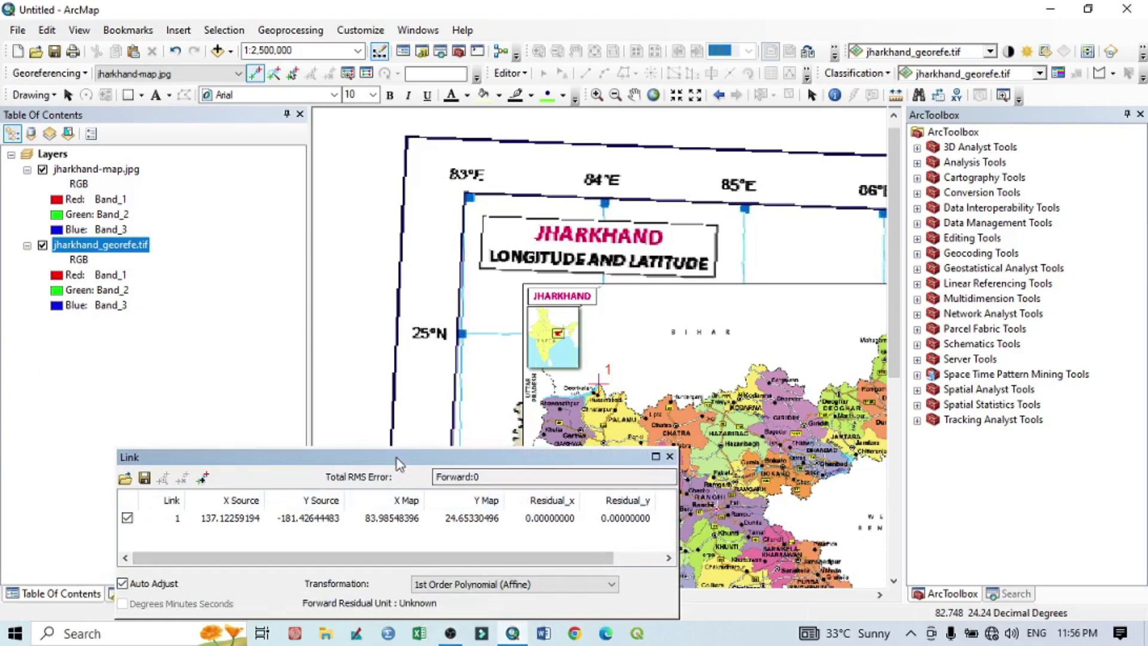
left_click_drag(358, 458, 256, 508)
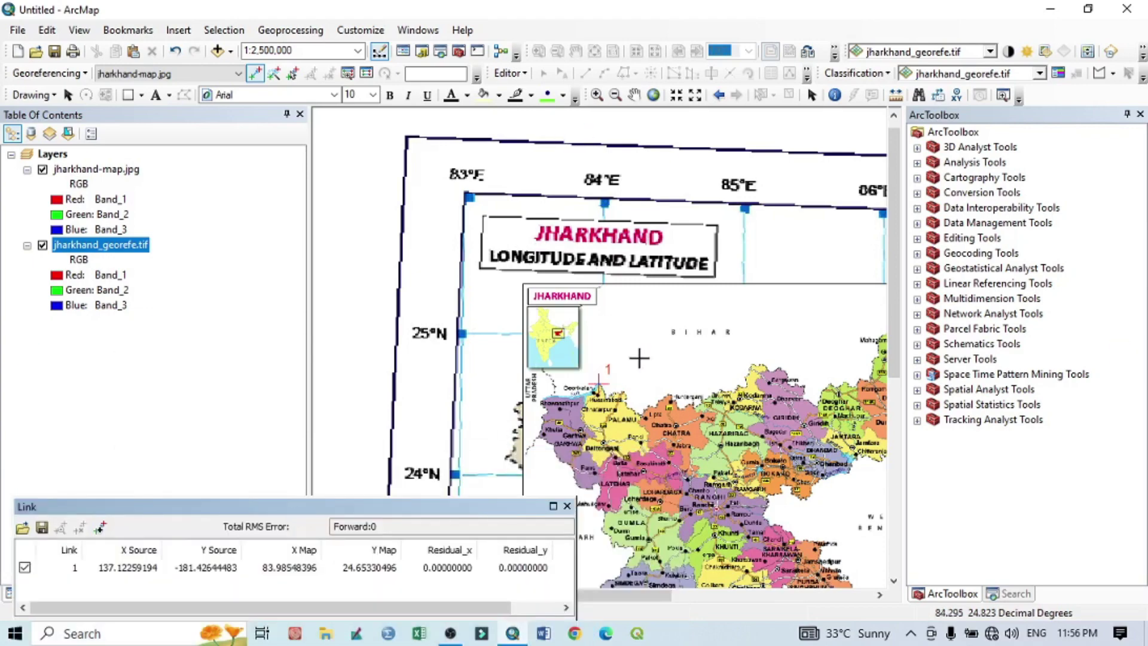
Place the source end of the second control point on jharkhand-map.jpg at the northern boundary notch between Giridih and Deoghar
scroll(574, 326, "up", 2)
scroll(574, 326, "down", 5)
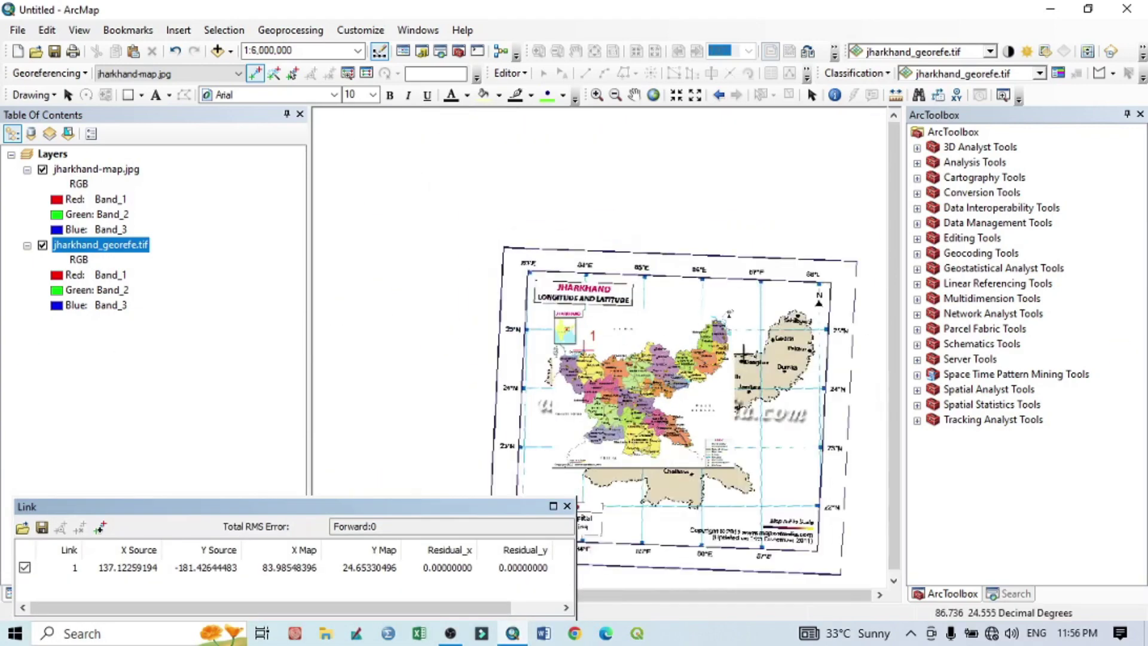
scroll(700, 320, "up", 3)
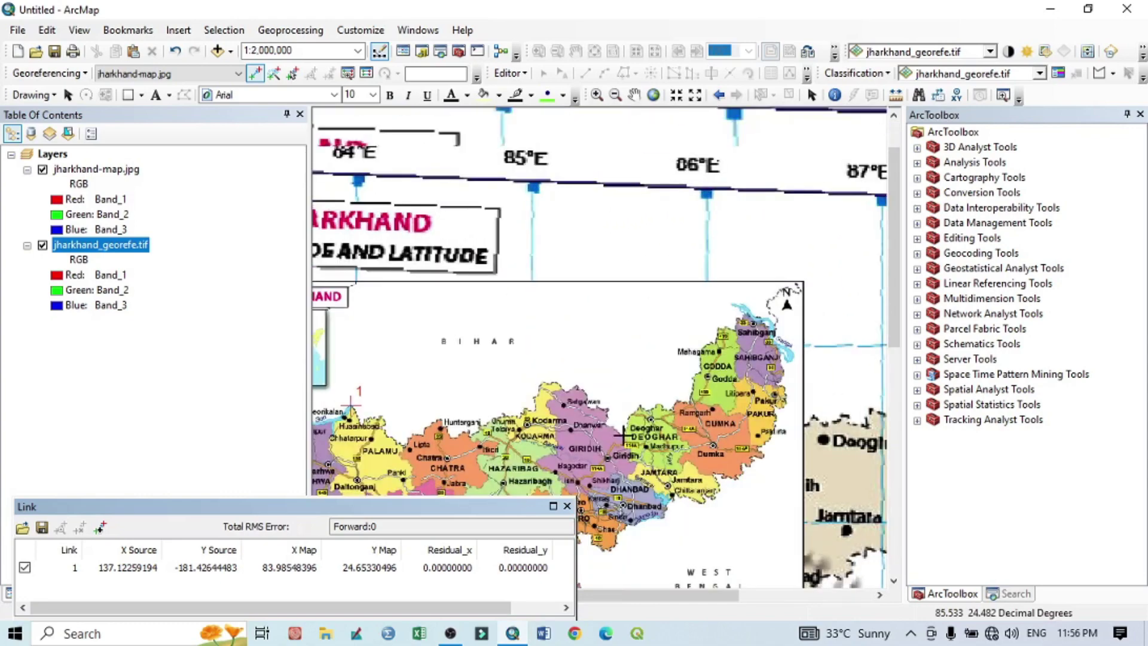
scroll(623, 427, "up", 4)
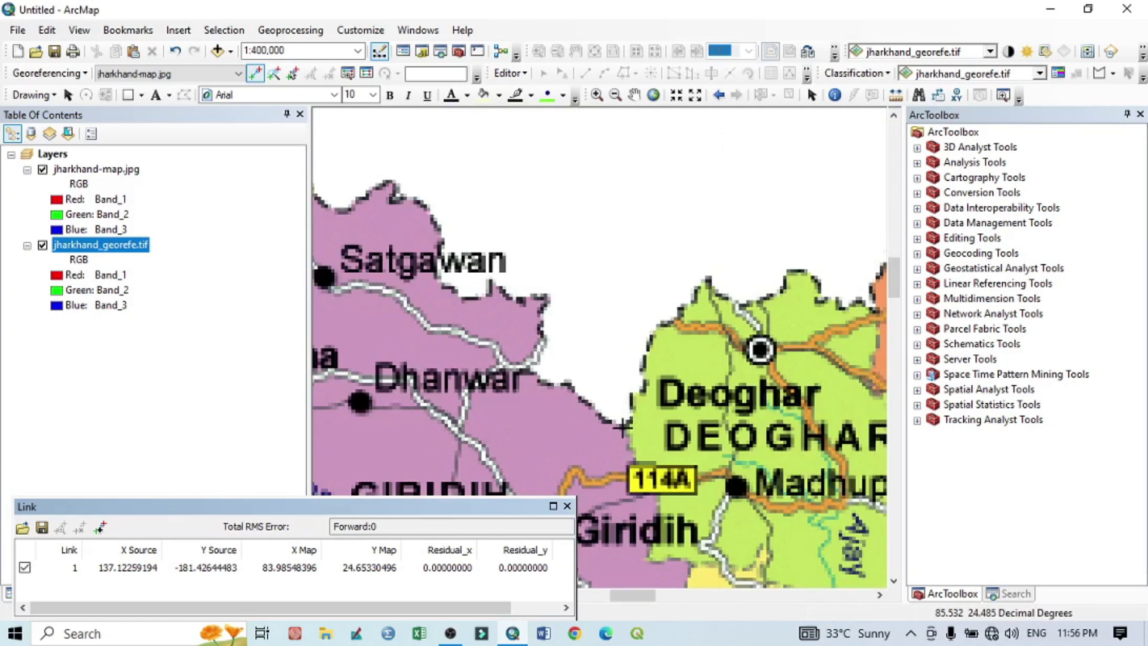
left_click(623, 426)
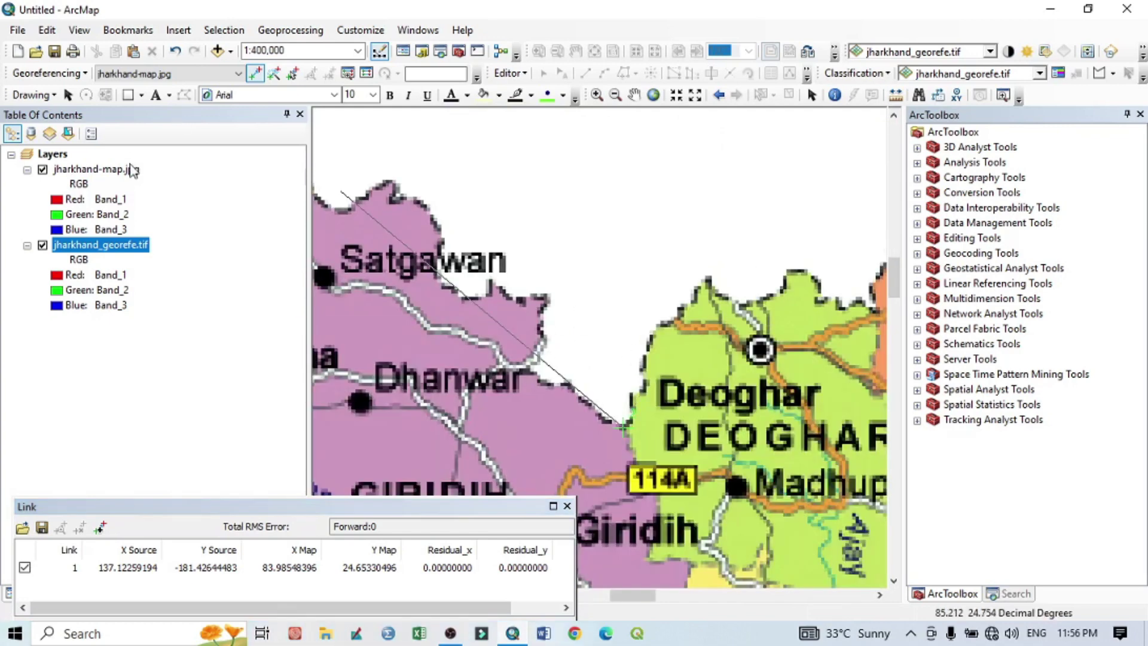
Hide jharkhand-map.jpg and complete the second control point on jharkhand_georefe.tif at the boundary notch northeast of Giridih
right_click(107, 251)
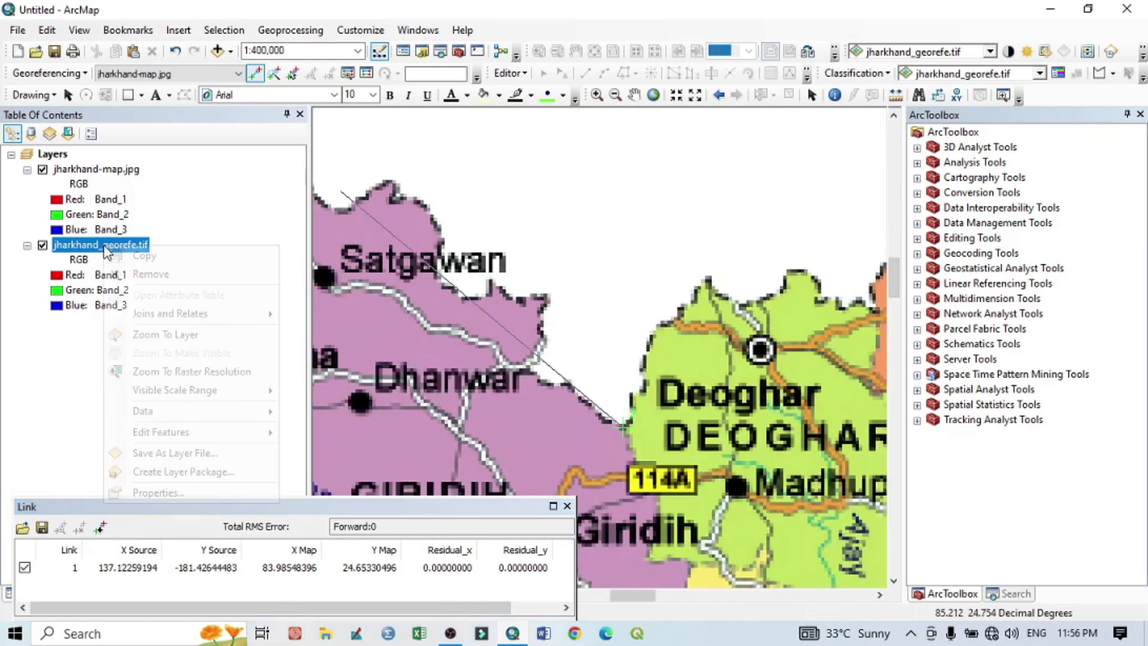
left_click(158, 339)
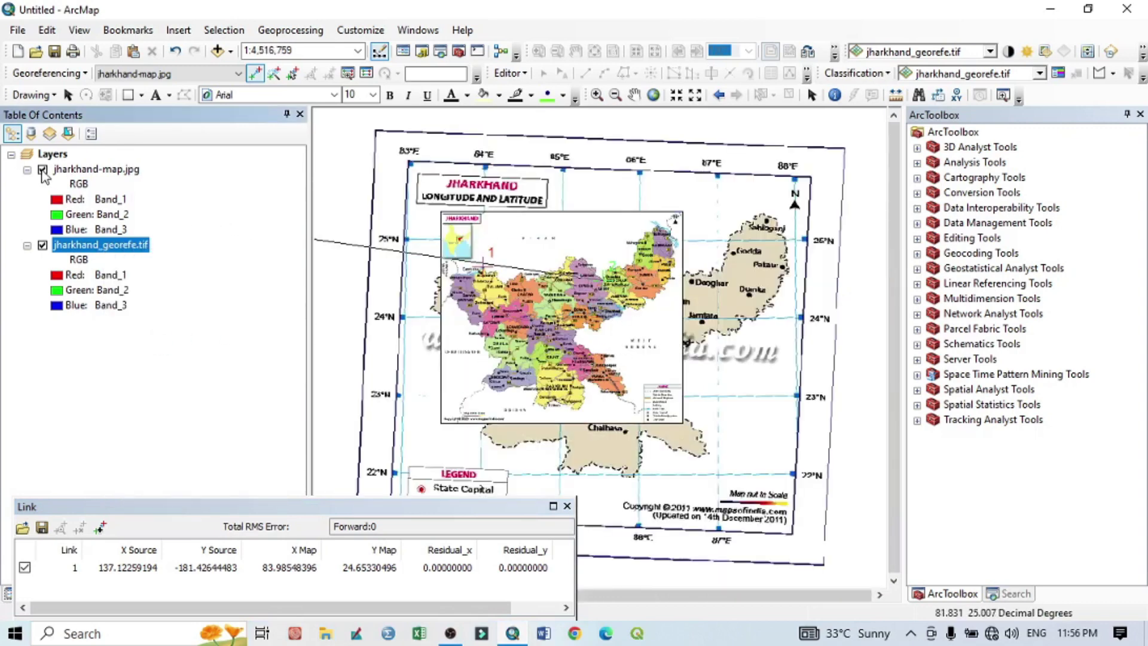
left_click(42, 171)
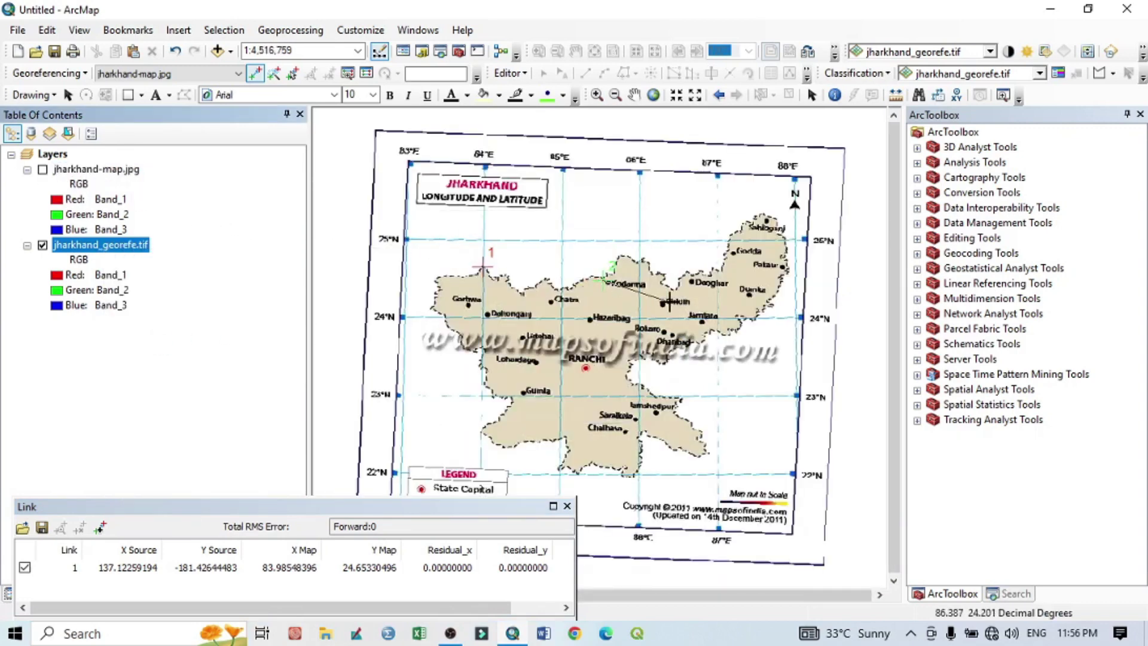
scroll(684, 289, "up", 8)
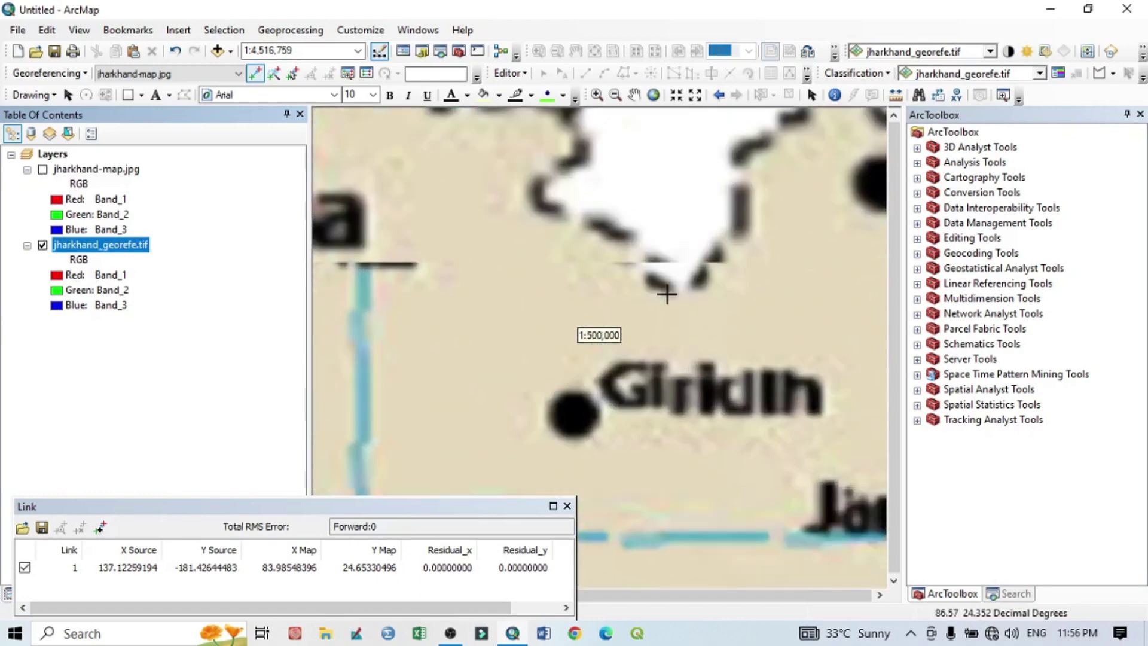
left_click(705, 291)
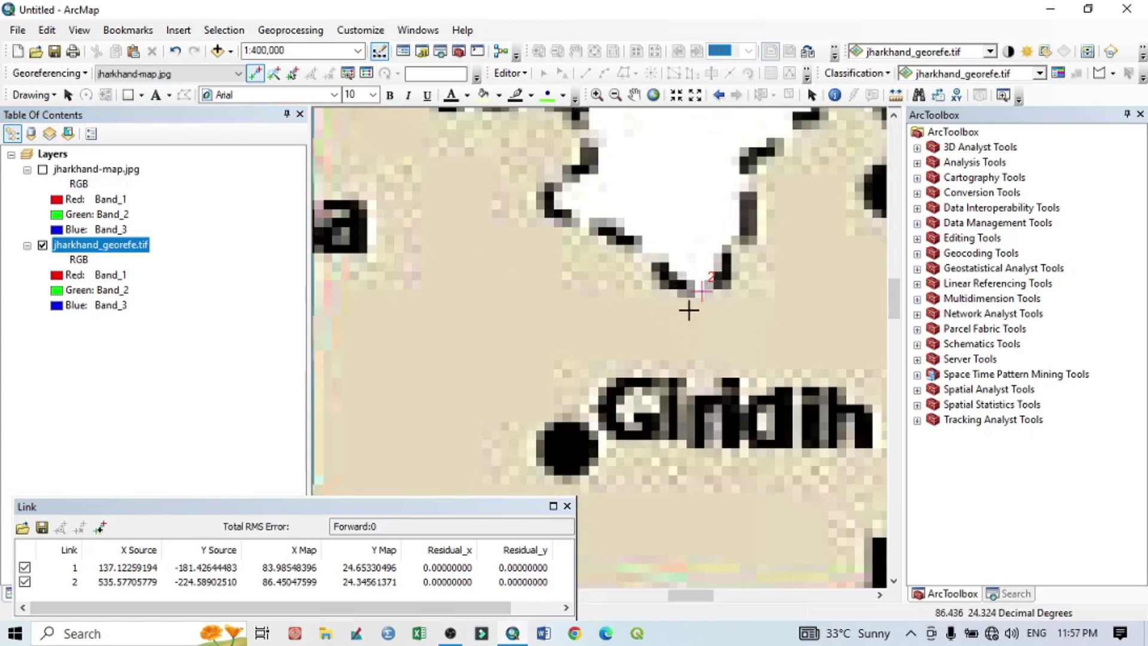
Show jharkhand-map.jpg again and check its alignment around the second control point and across the whole state
scroll(689, 310, "down", 7)
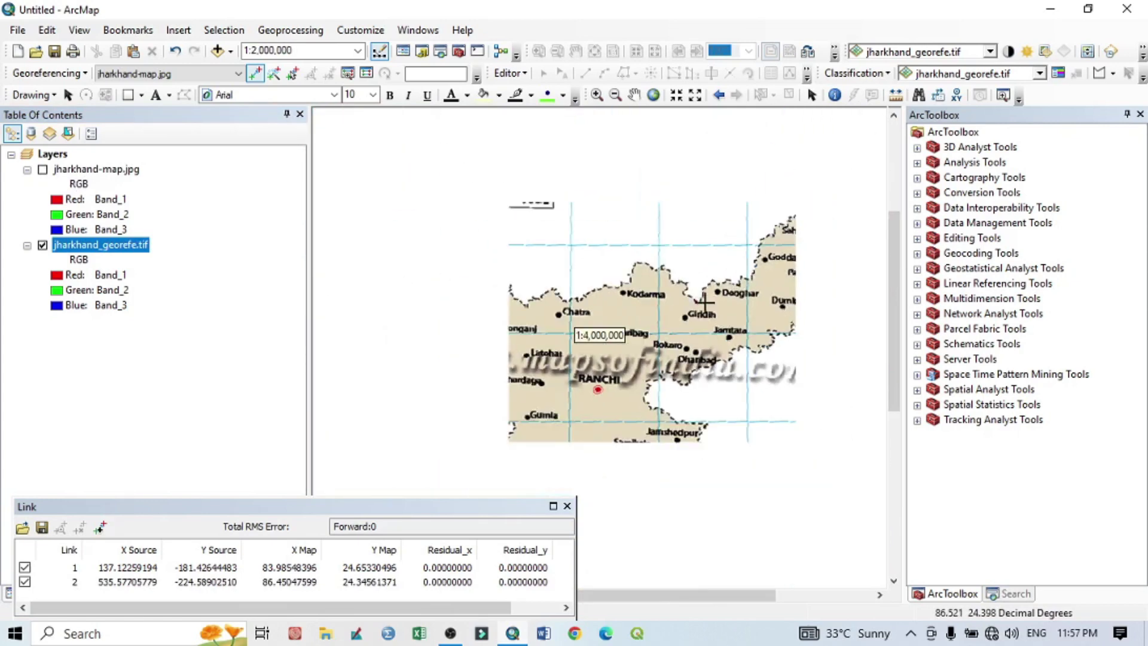
scroll(706, 306, "down", 1)
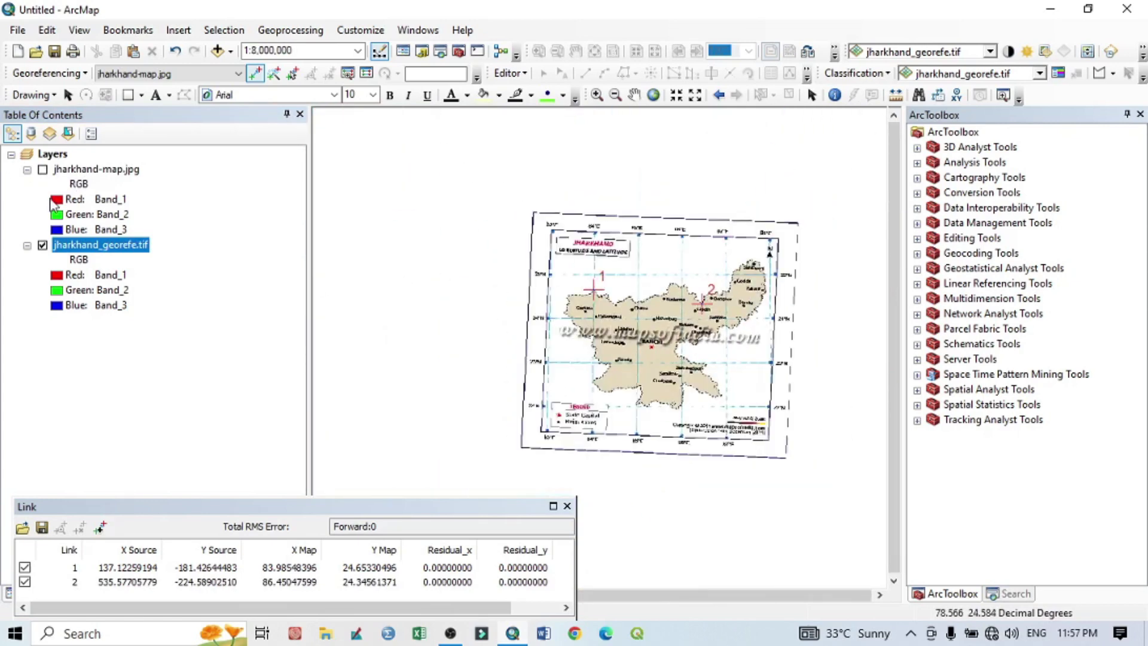
left_click(42, 170)
scroll(709, 304, "up", 1)
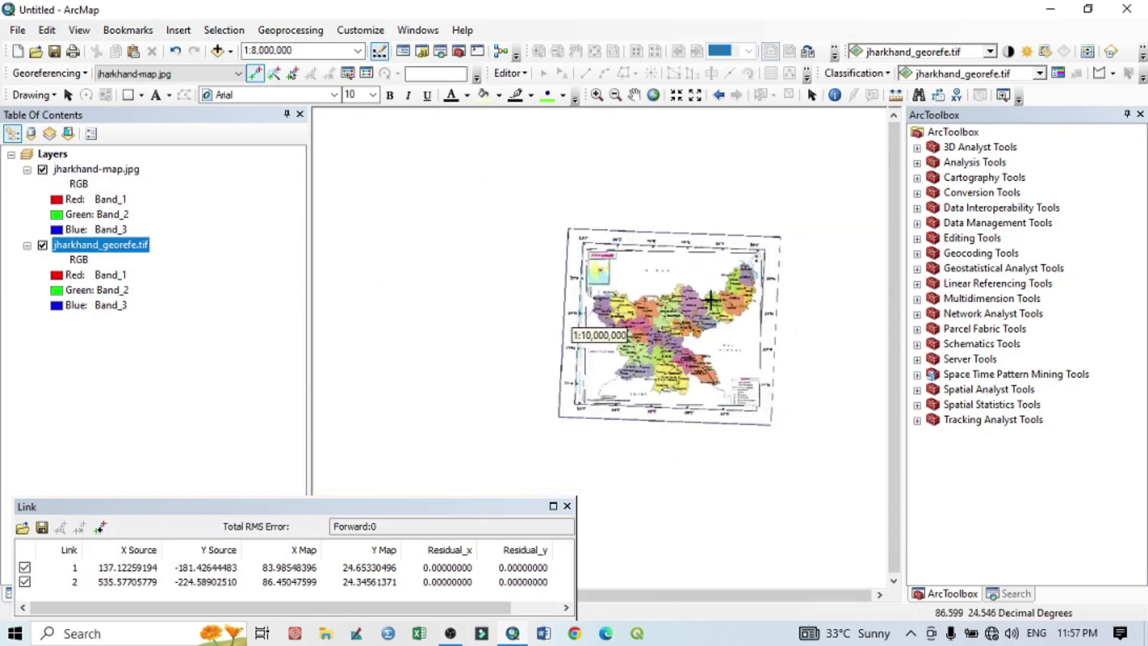
scroll(708, 303, "up", 1)
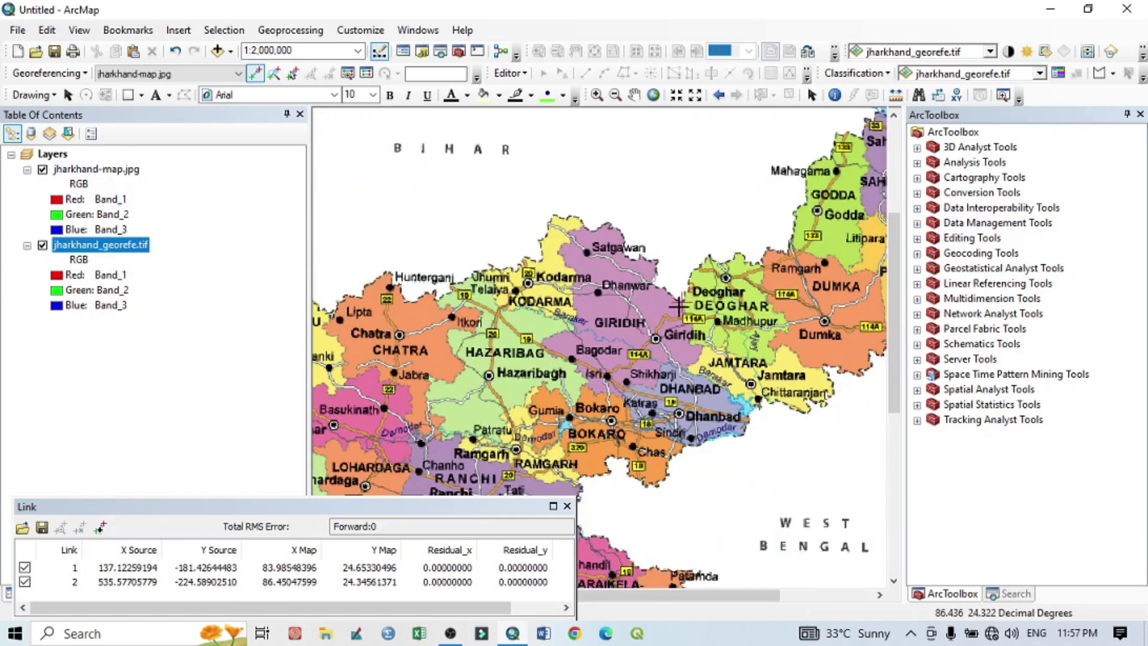
scroll(678, 305, "down", 2)
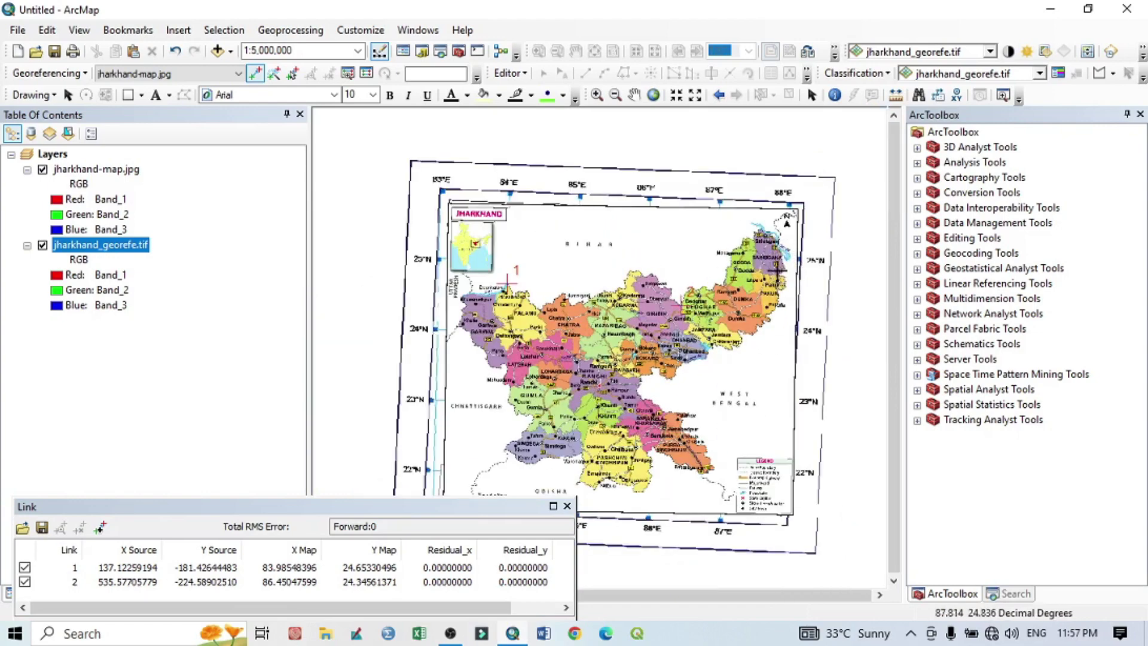
Place the source end of the third control point on jharkhand-map.jpg at the eastern boundary notch just south of Pakur
scroll(777, 271, "up", 2)
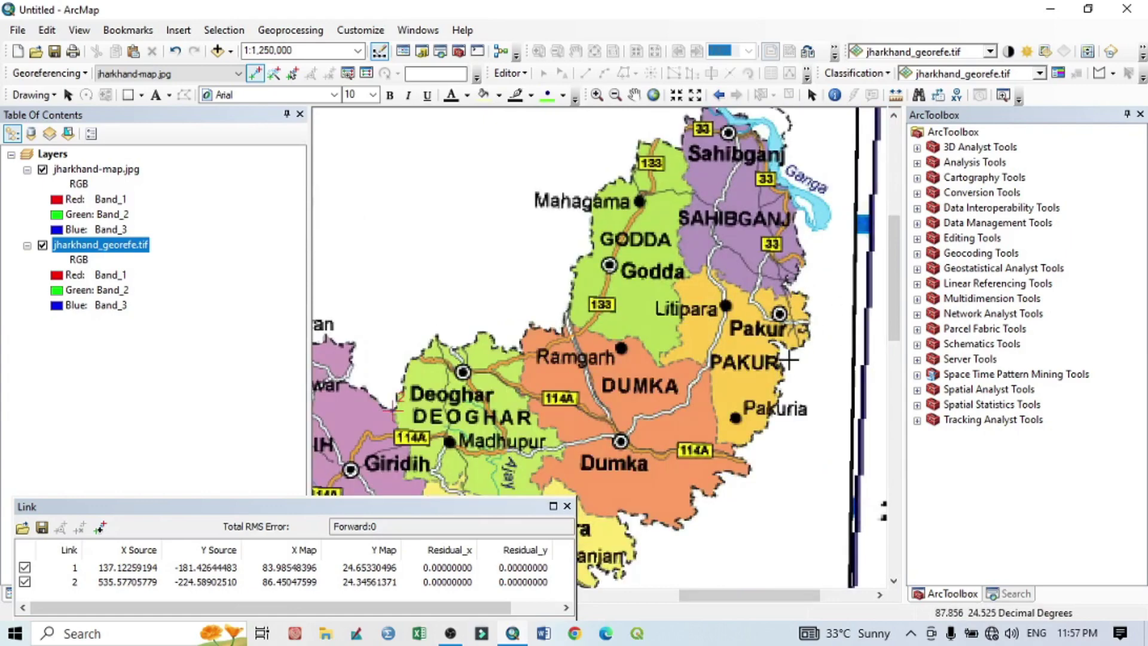
scroll(782, 342, "up", 2)
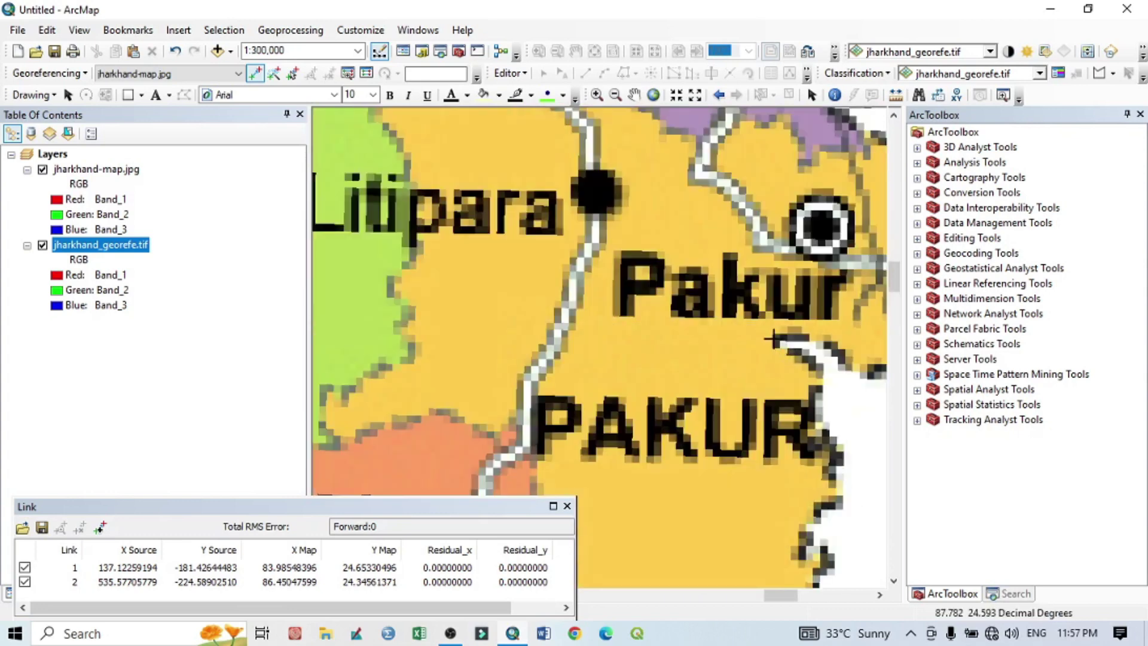
left_click(776, 342)
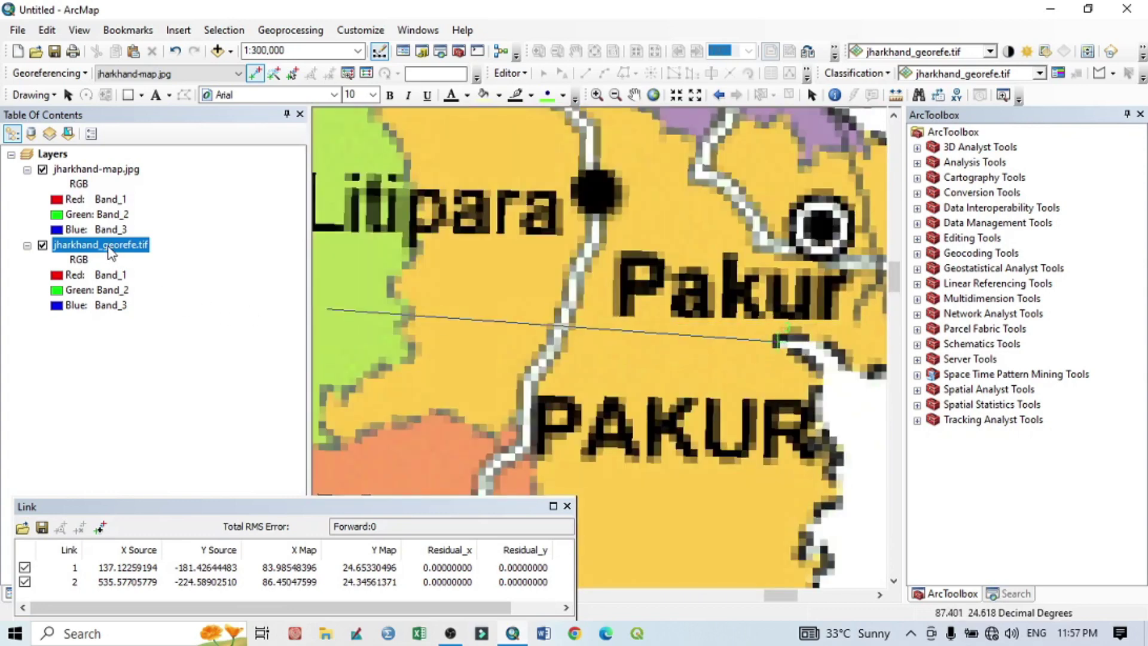
Hide jharkhand-map.jpg and complete the third control point on jharkhand_georefe.tif at the boundary notch south of Pakaur, accepting the distribution warning
left_click(42, 171)
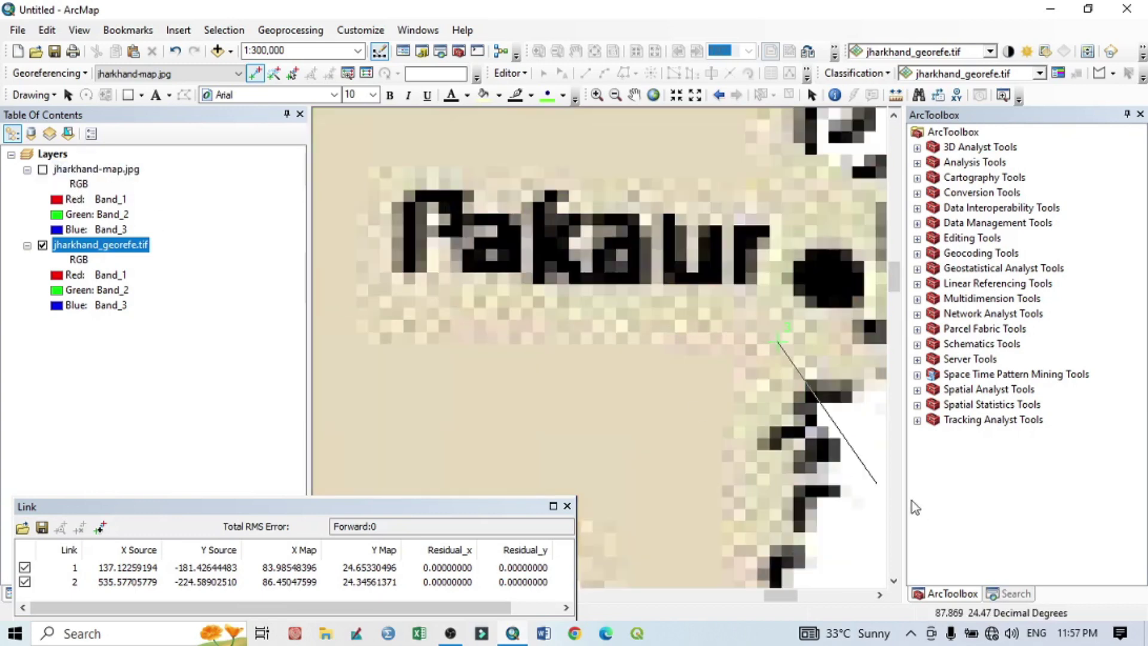
scroll(803, 411, "down", 1)
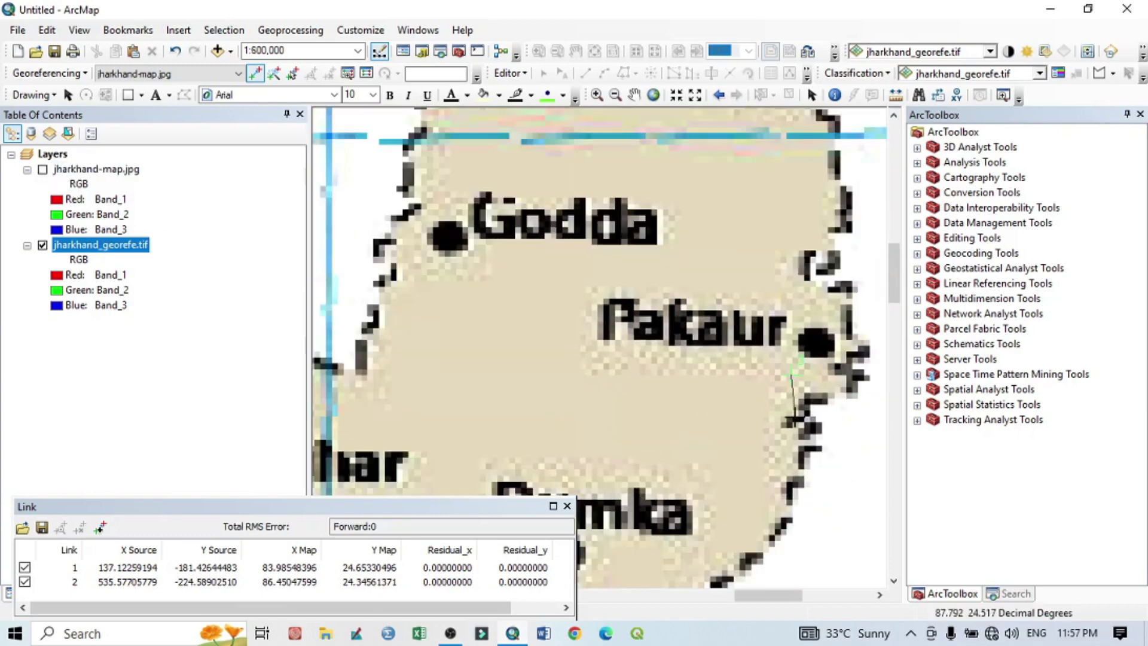
left_click(807, 402)
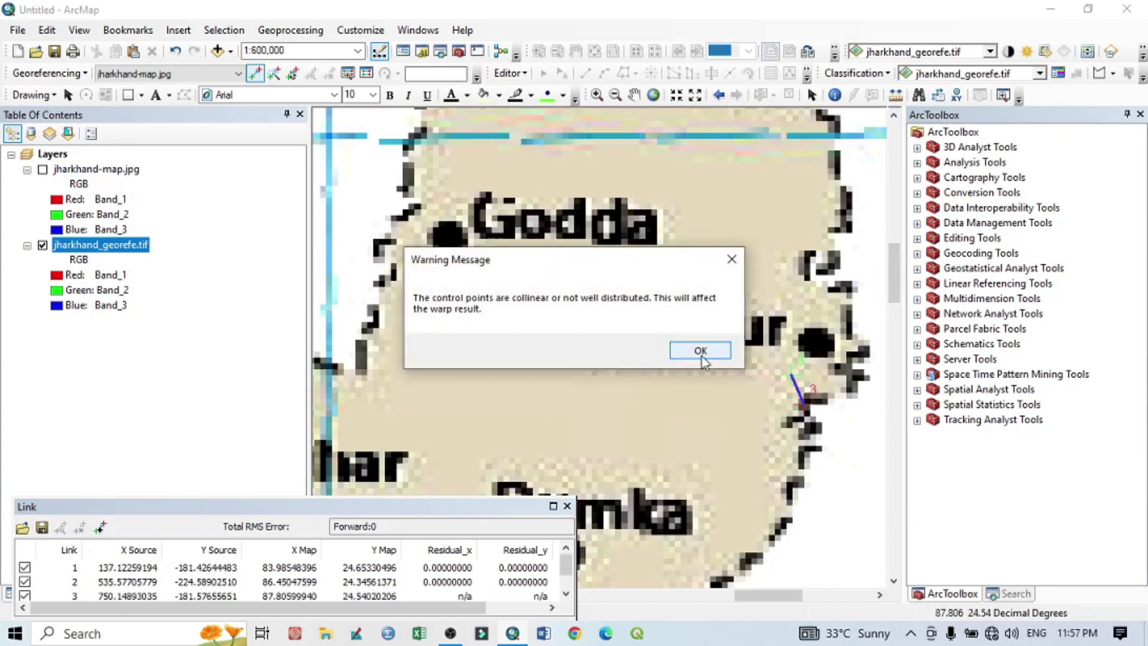
left_click(701, 352)
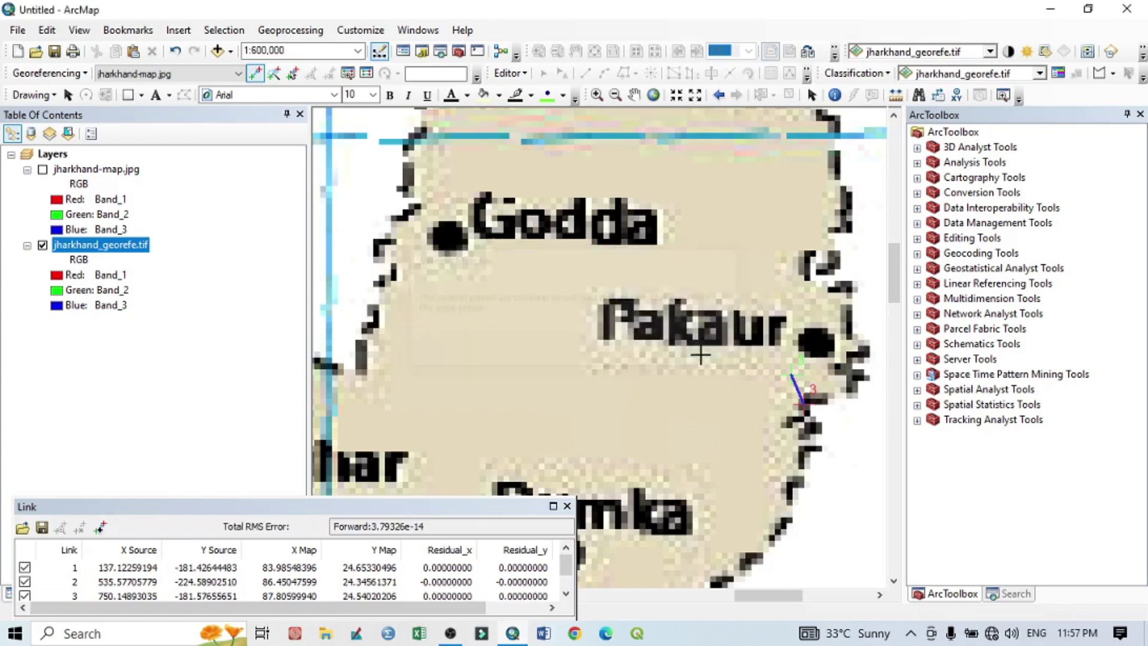
scroll(806, 403, "down", 5)
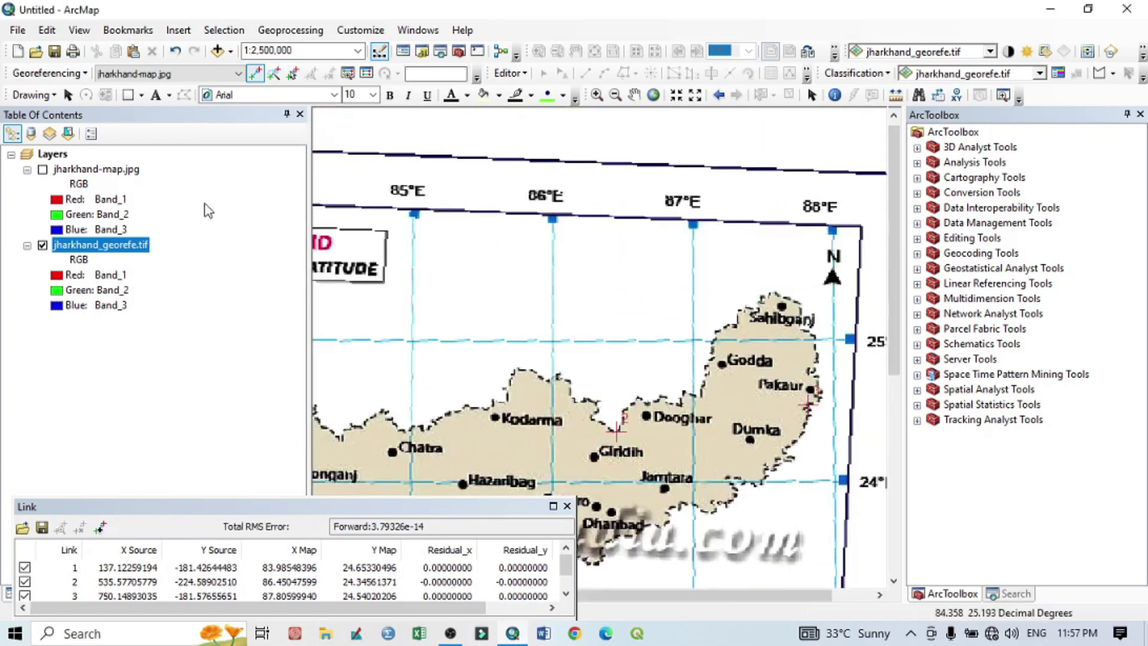
Show jharkhand-map.jpg again and place the source end of the fourth control point at the boundary notch corner south of Bokaro
left_click(42, 169)
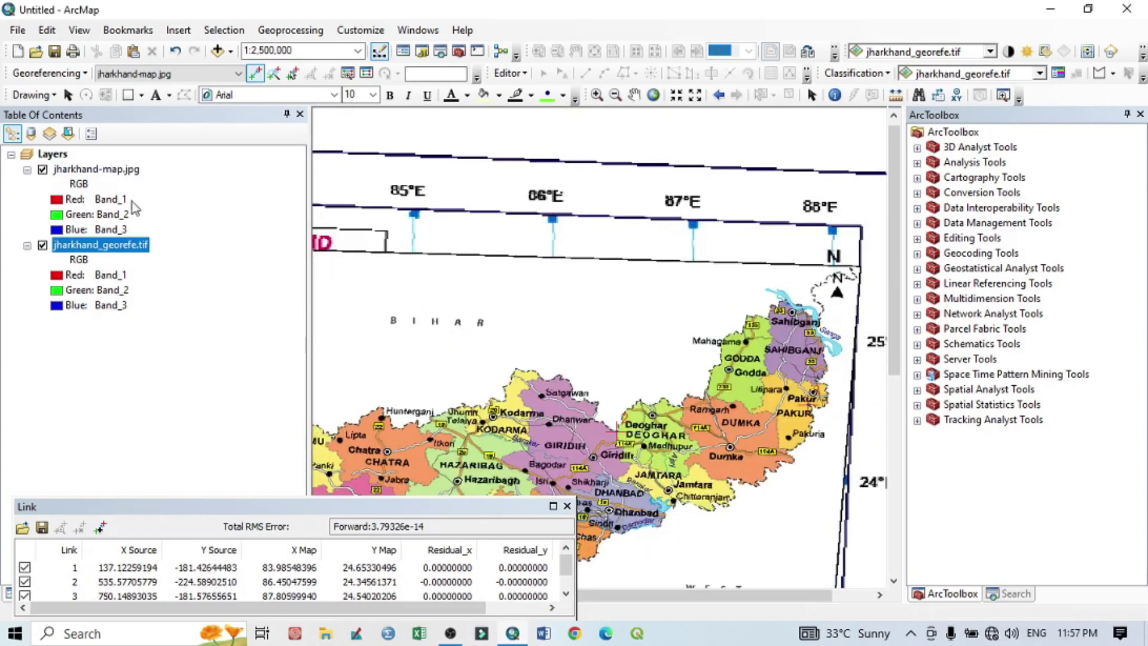
scroll(750, 427, "down", 3)
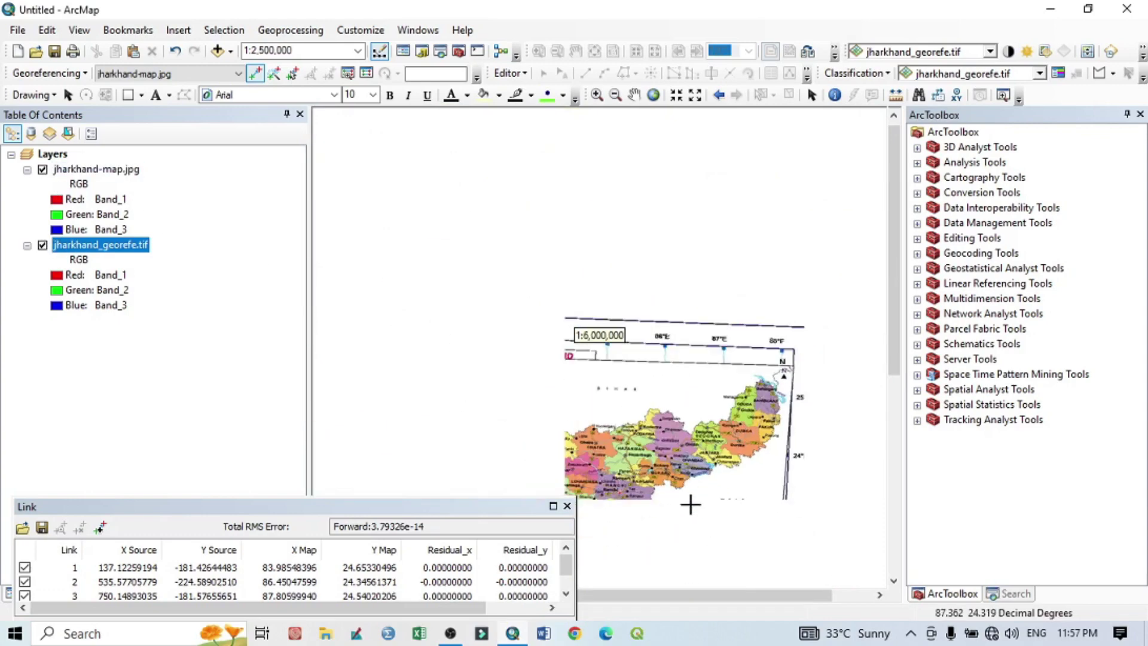
scroll(663, 489, "up", 2)
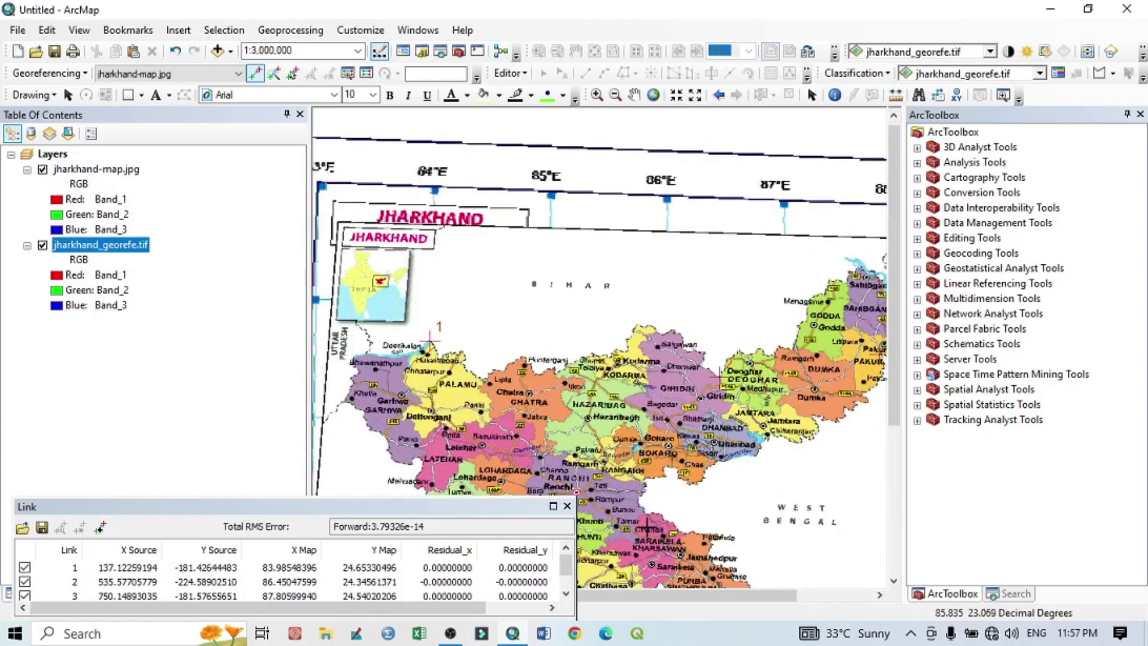
scroll(657, 499, "up", 1)
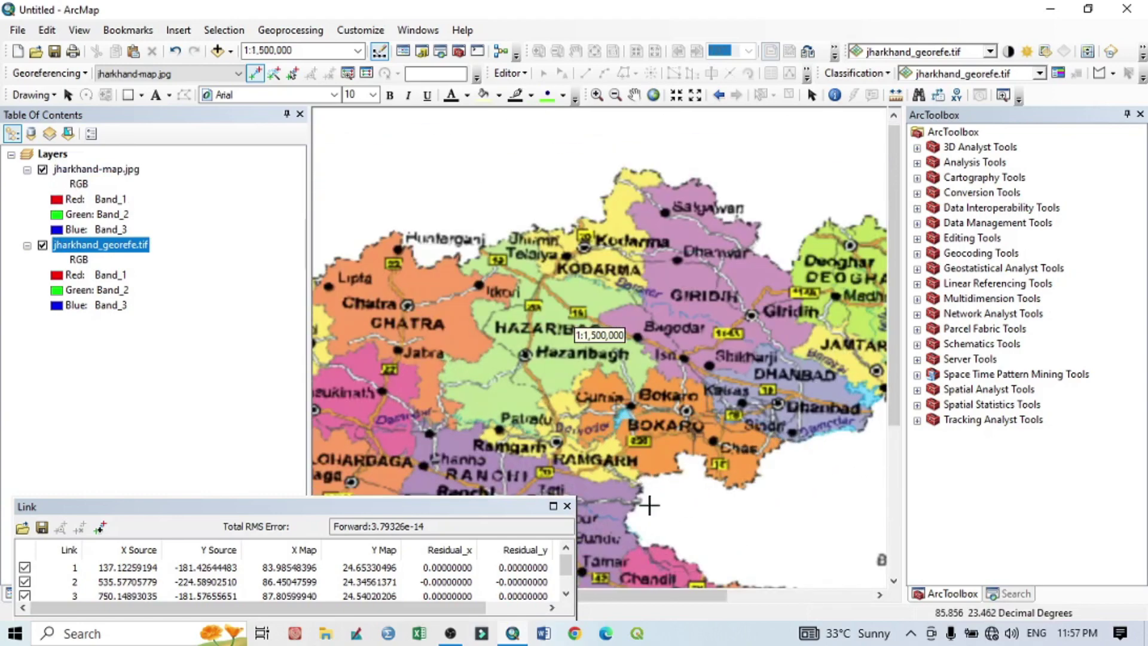
scroll(688, 472, "up", 3)
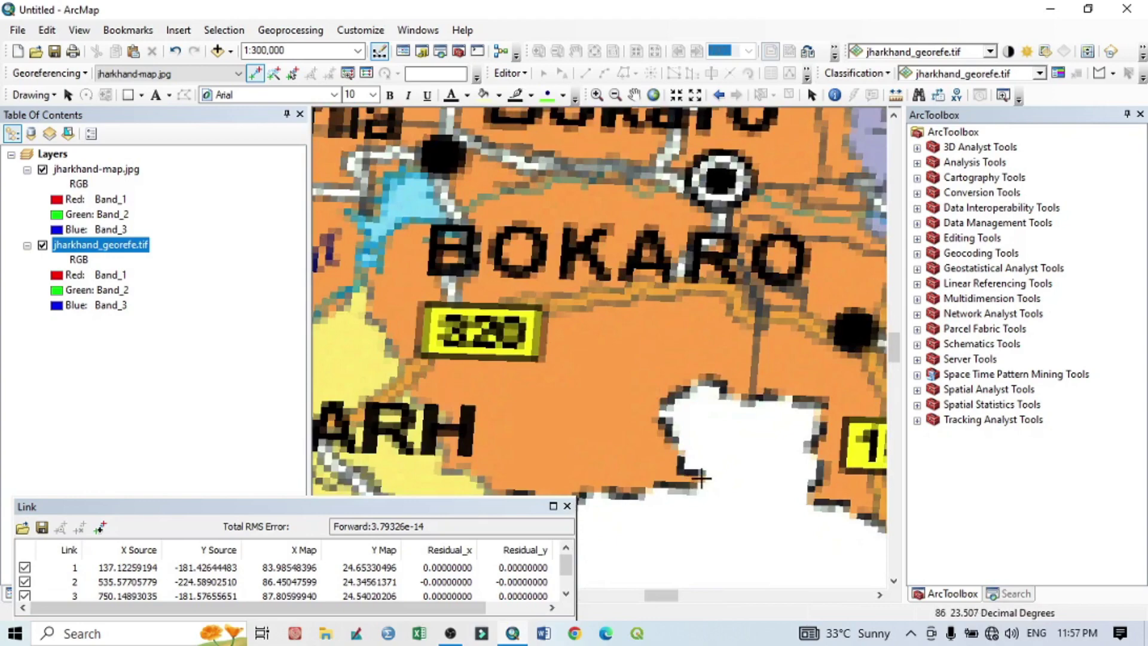
left_click(701, 478)
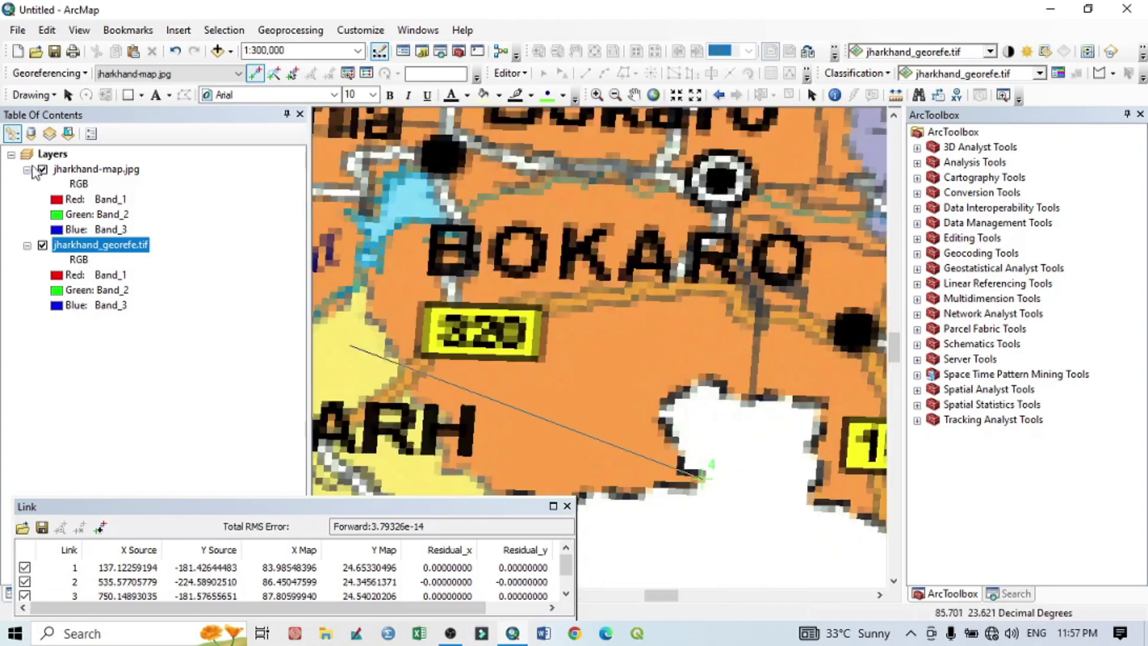
Hide jharkhand-map.jpg and complete the fourth control point on jharkhand_georefe.tif at the matching boundary corner south of Bokaro, just east of the 86°E line
left_click(43, 169)
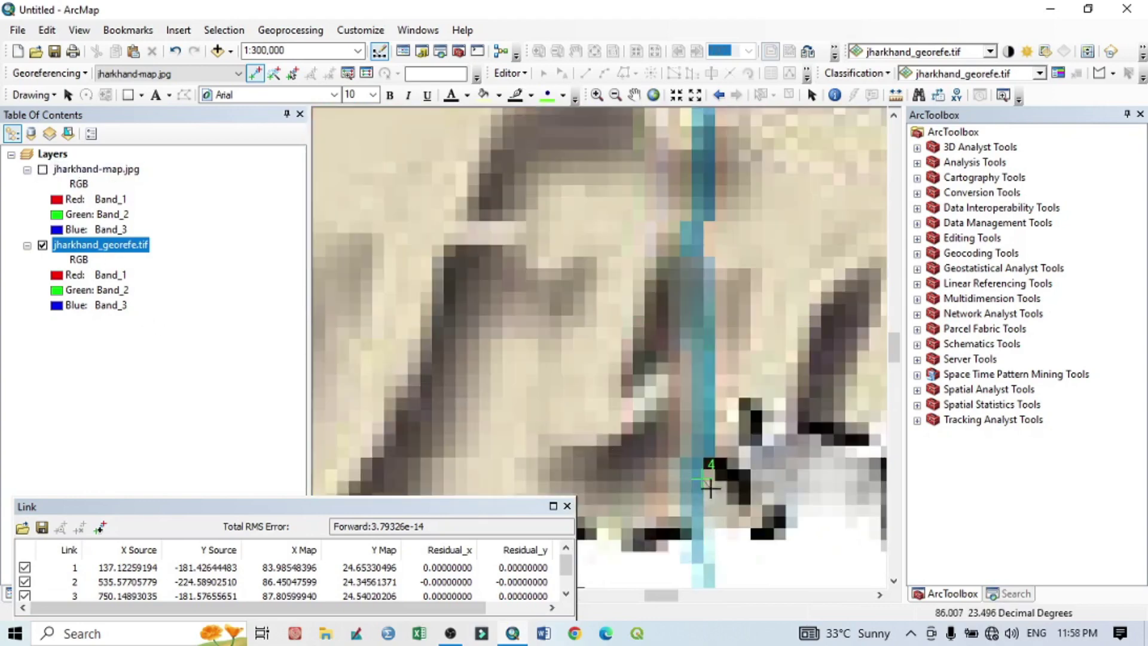
scroll(728, 458, "down", 3)
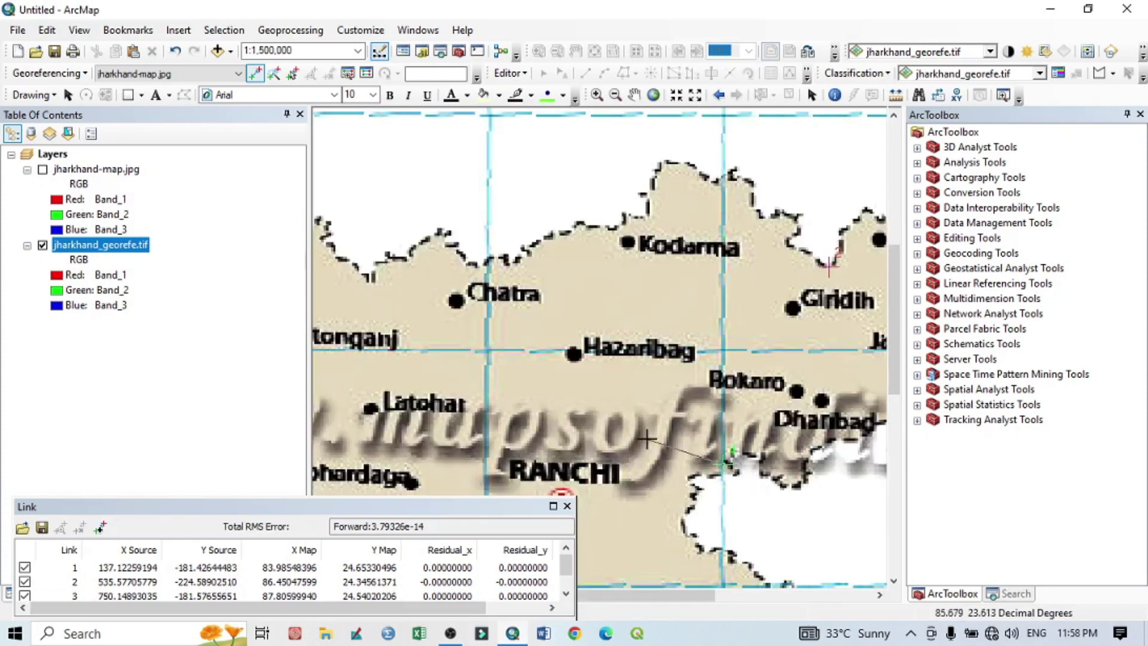
scroll(737, 462, "up", 4)
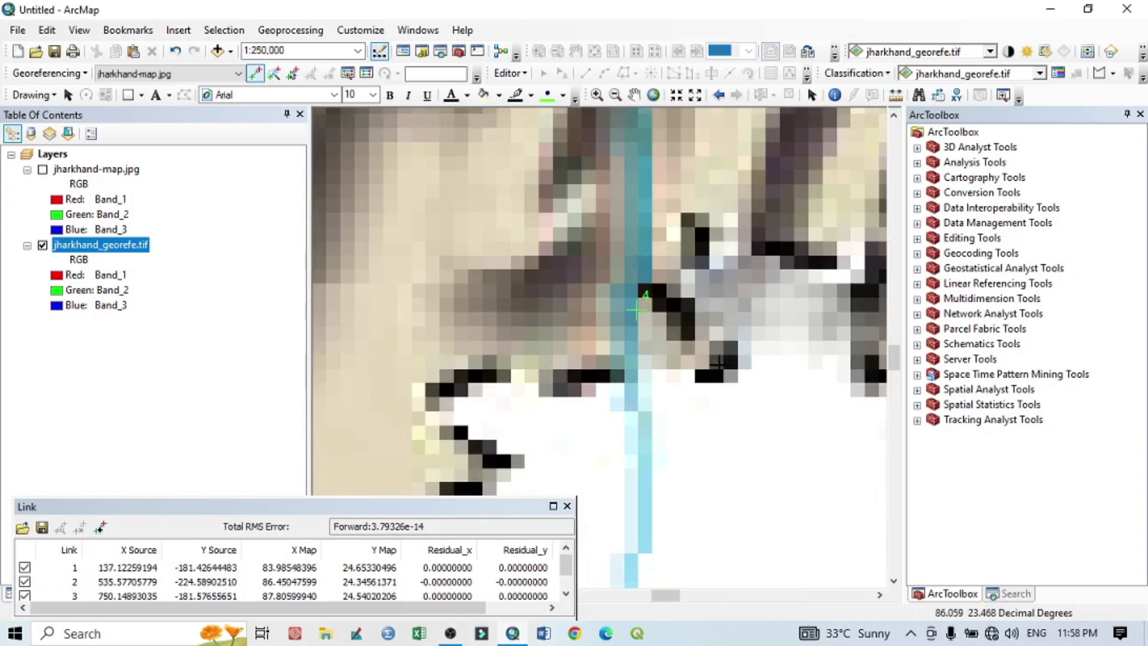
left_click(718, 362)
scroll(686, 379, "down", 4)
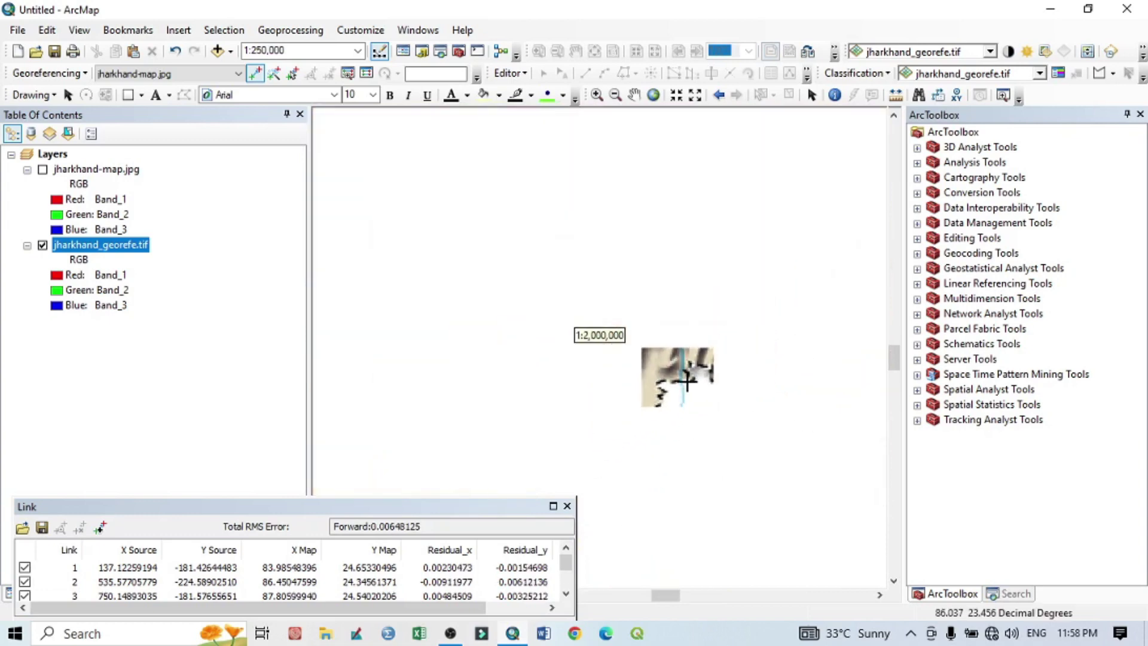
scroll(687, 379, "down", 2)
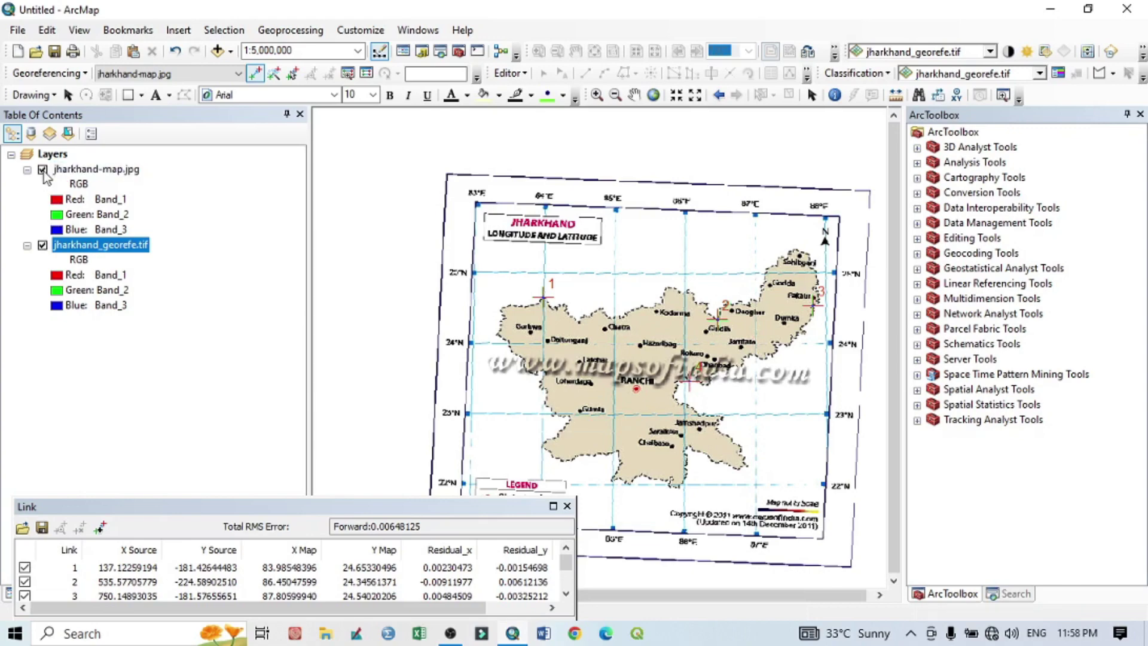
Show jharkhand-map.jpg and place the source end of the fifth control point at the state's southeastern tip, east of Baharagora
left_click(42, 170)
scroll(754, 471, "down", 2)
scroll(755, 471, "up", 5)
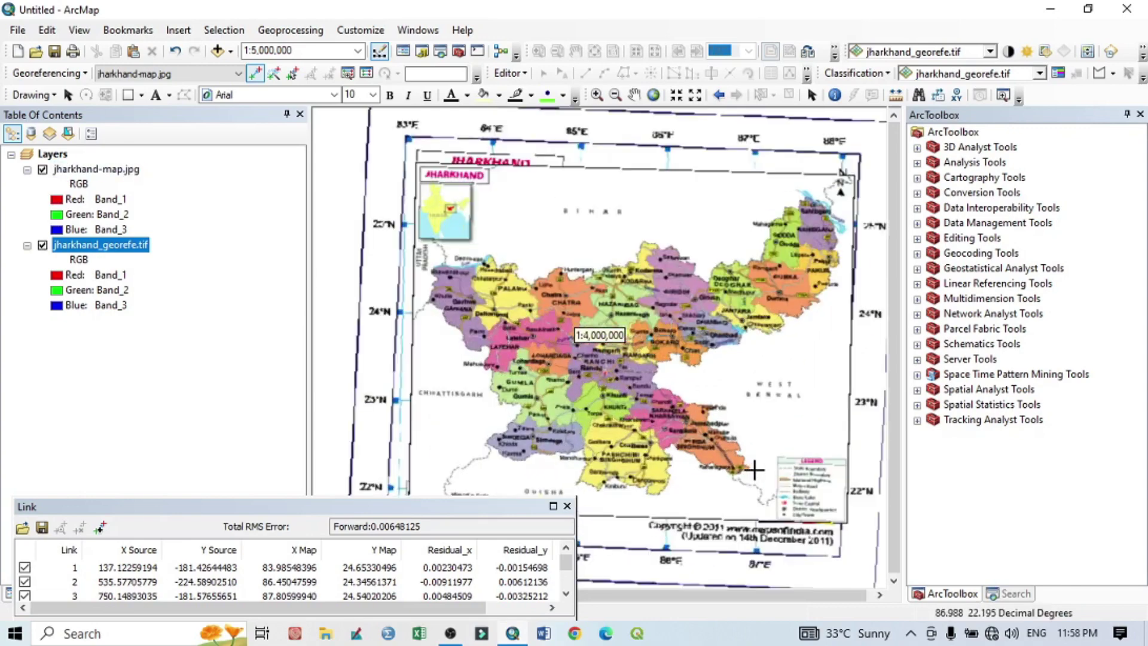
scroll(719, 472, "up", 3)
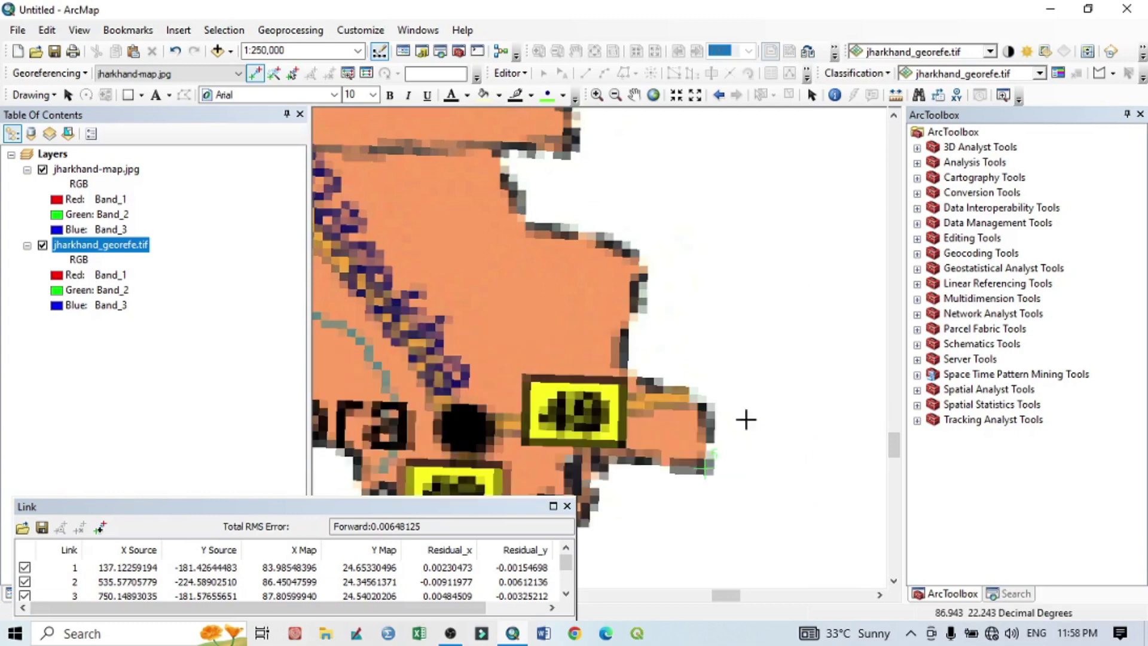
left_click(706, 467)
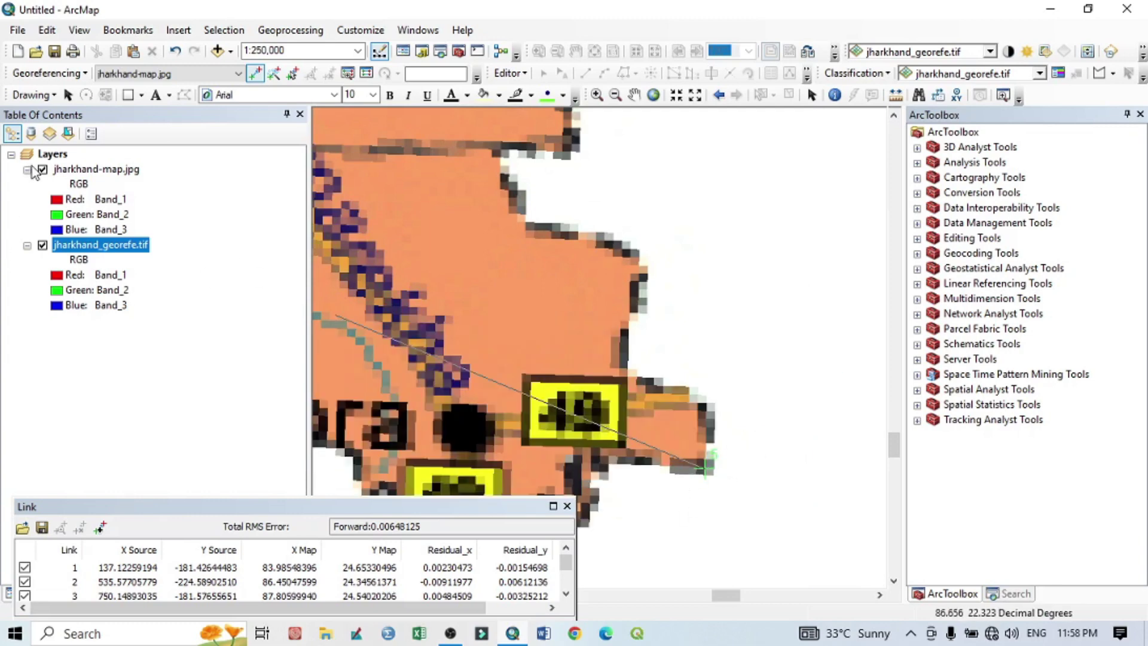
Hide jharkhand-map.jpg and complete the fifth control point on jharkhand_georefe.tif at the matching southeastern tip of the boundary
left_click(42, 170)
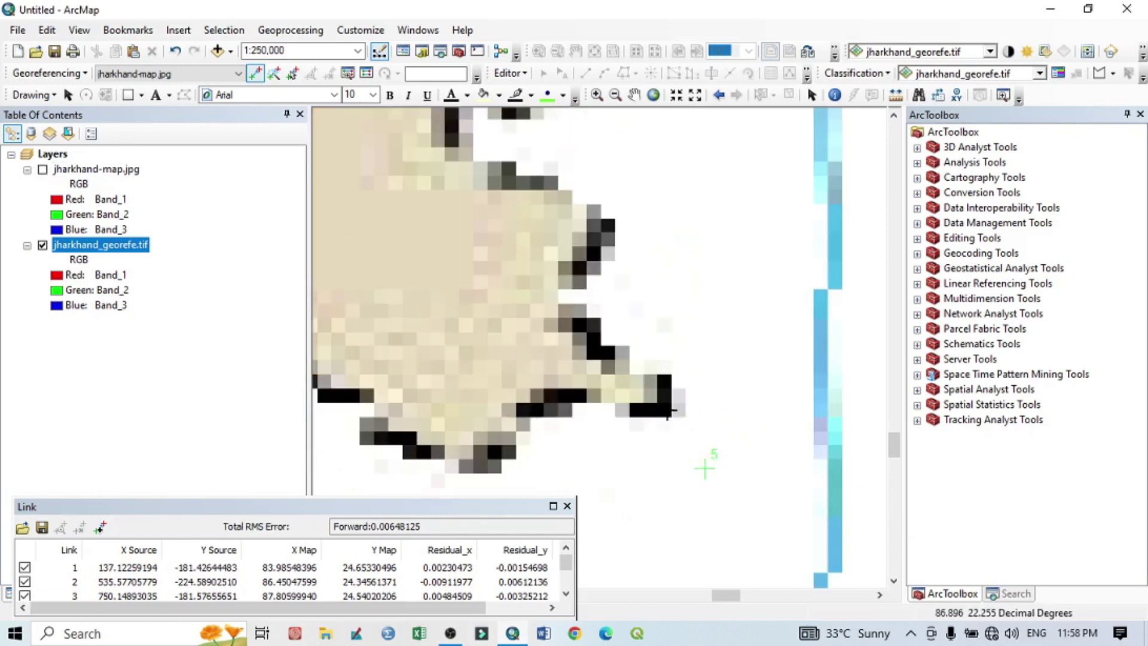
left_click(665, 412)
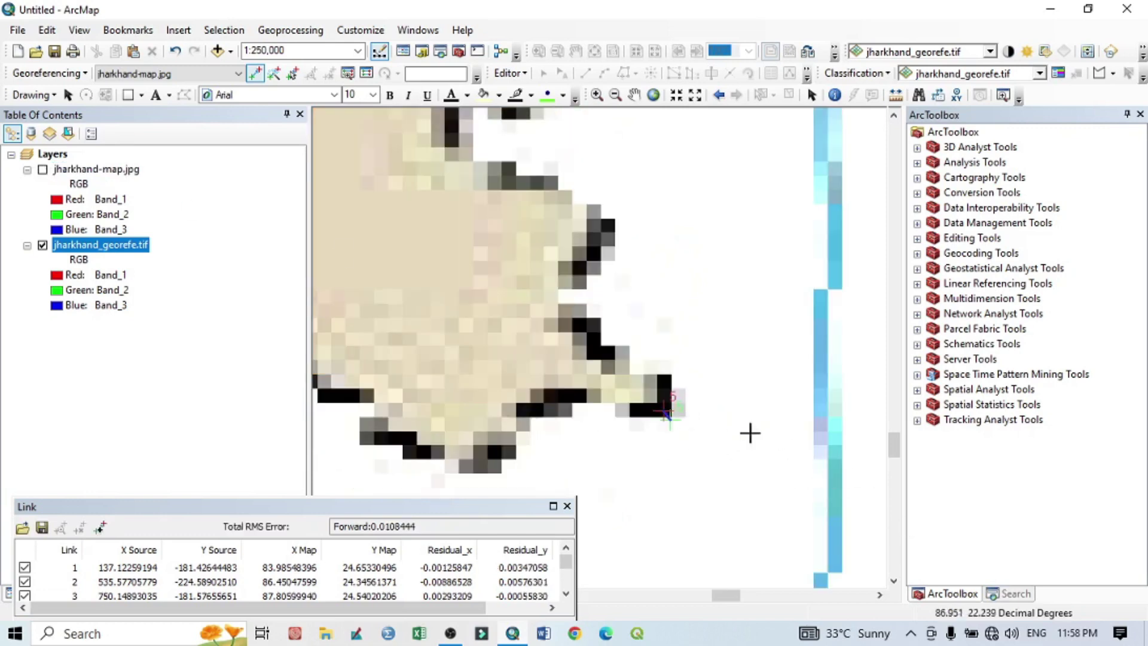
scroll(533, 307, "up", 2)
scroll(533, 308, "down", 3)
scroll(533, 307, "down", 2)
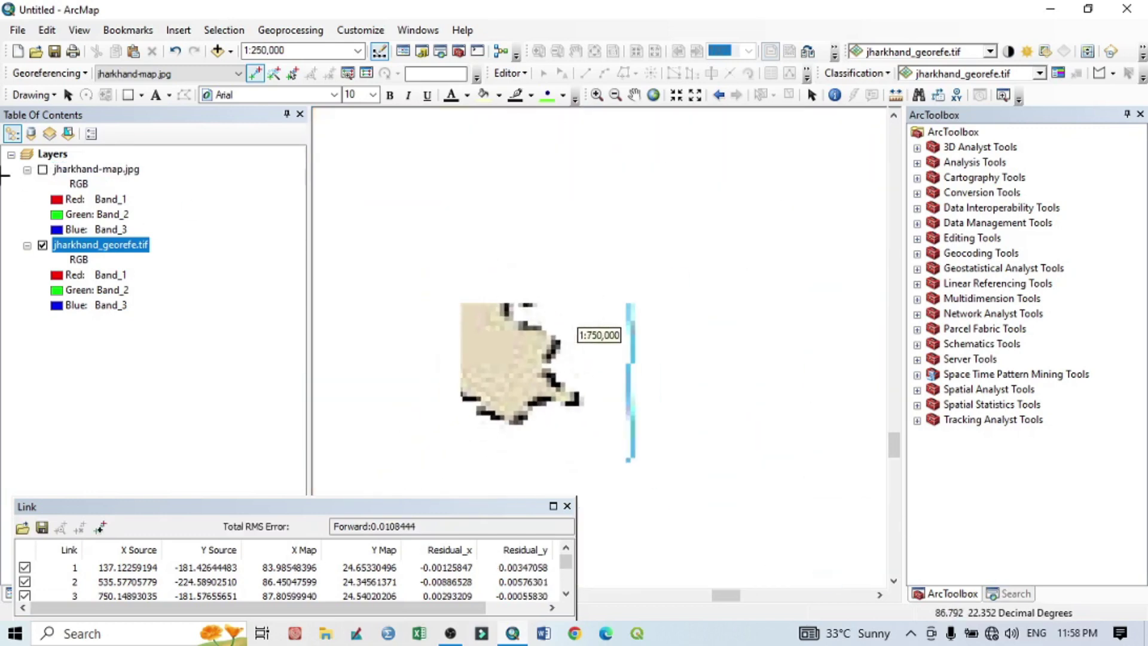
Show jharkhand-map.jpg and place the source end of the sixth control point at the pointed southern boundary tip just southwest of Kiriburu
left_click(42, 170)
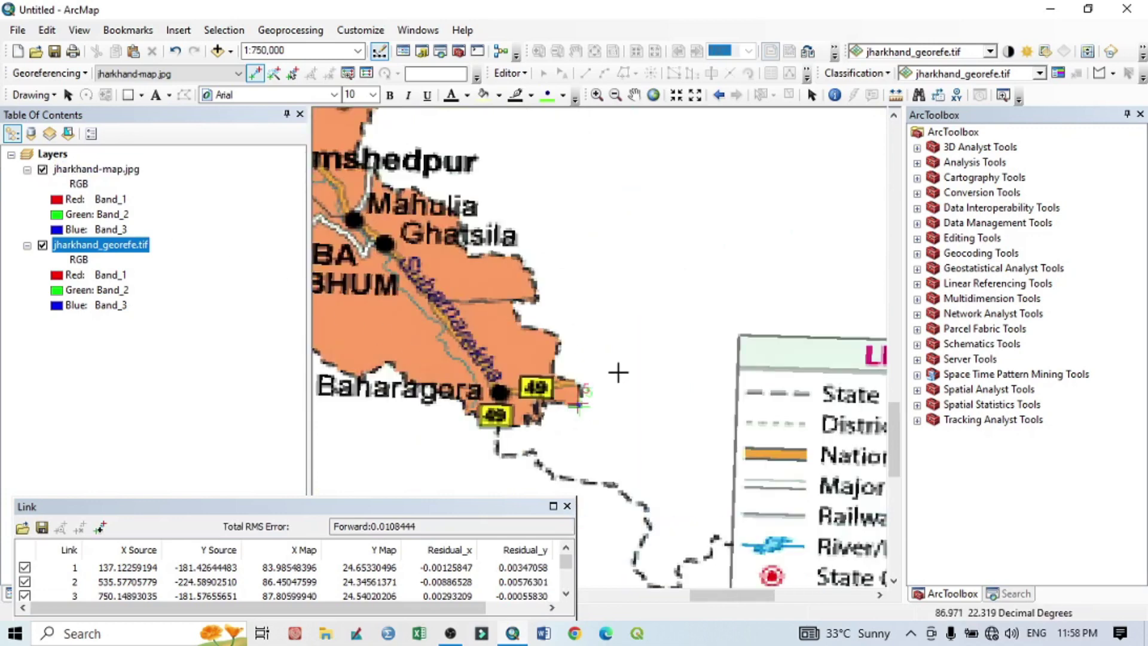
scroll(616, 372, "down", 2)
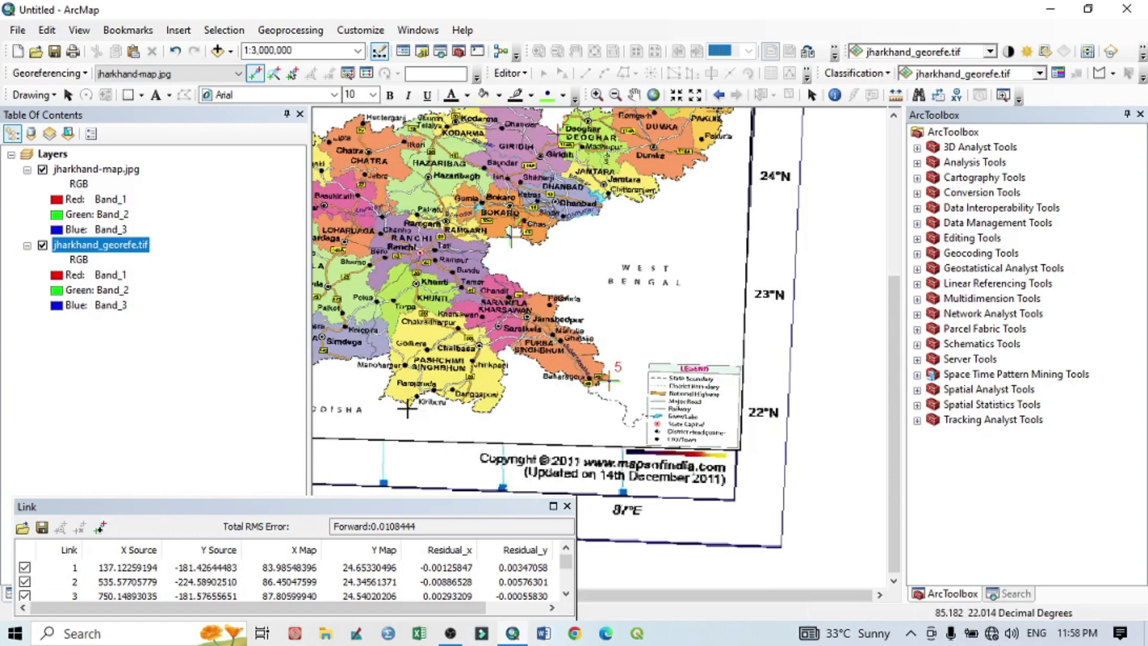
scroll(417, 413, "up", 3)
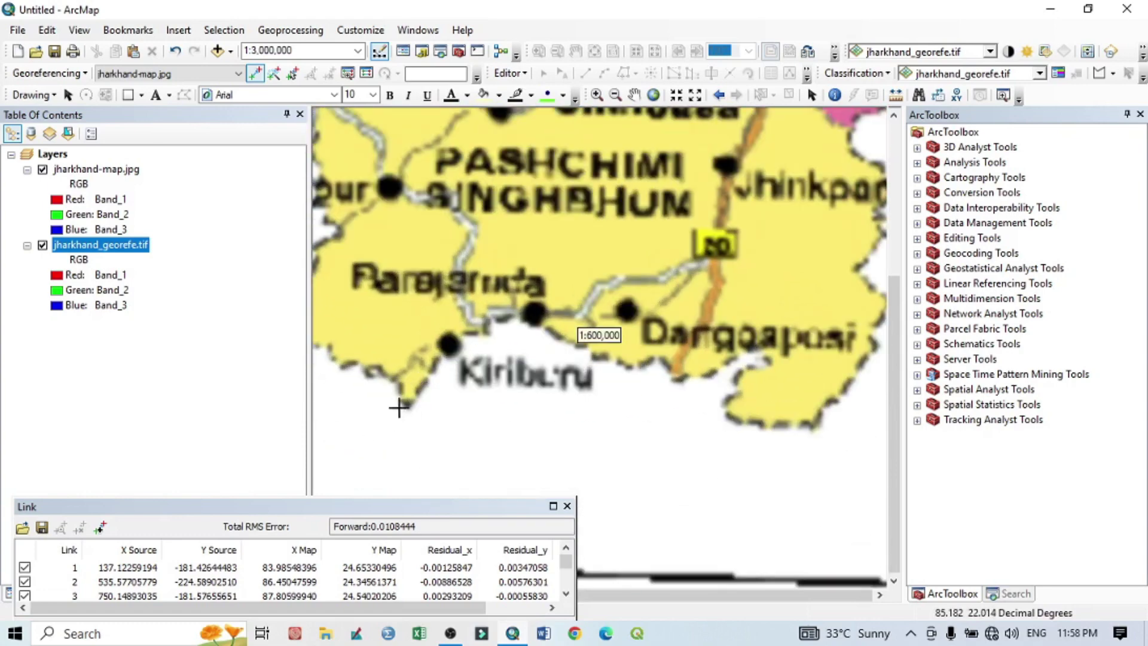
scroll(412, 407, "up", 2)
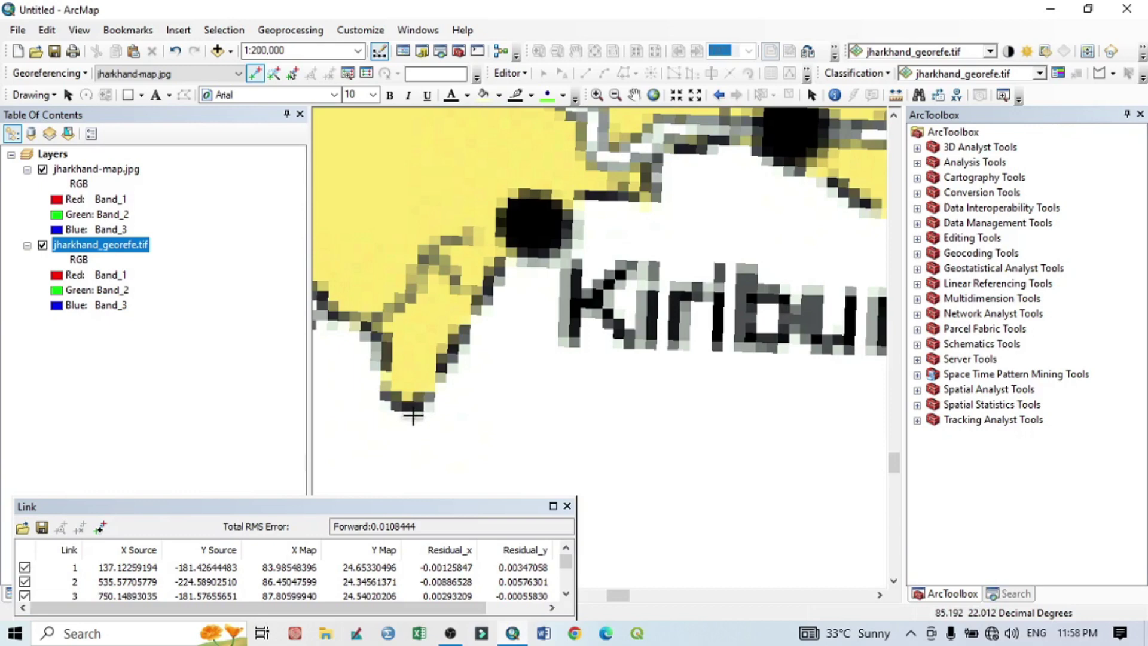
left_click(413, 415)
Hide jharkhand-map.jpg and complete the sixth control point on jharkhand_georefe.tif at the matching southern tip, where the boundary meets the 22°N line
left_click(42, 170)
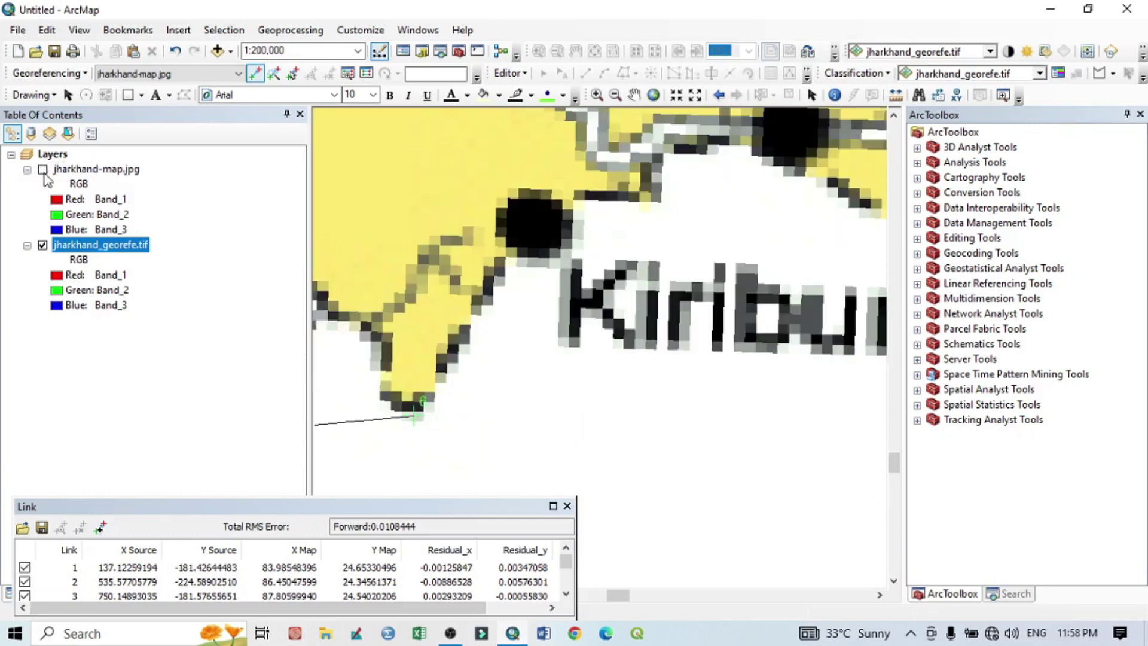
right_click(102, 245)
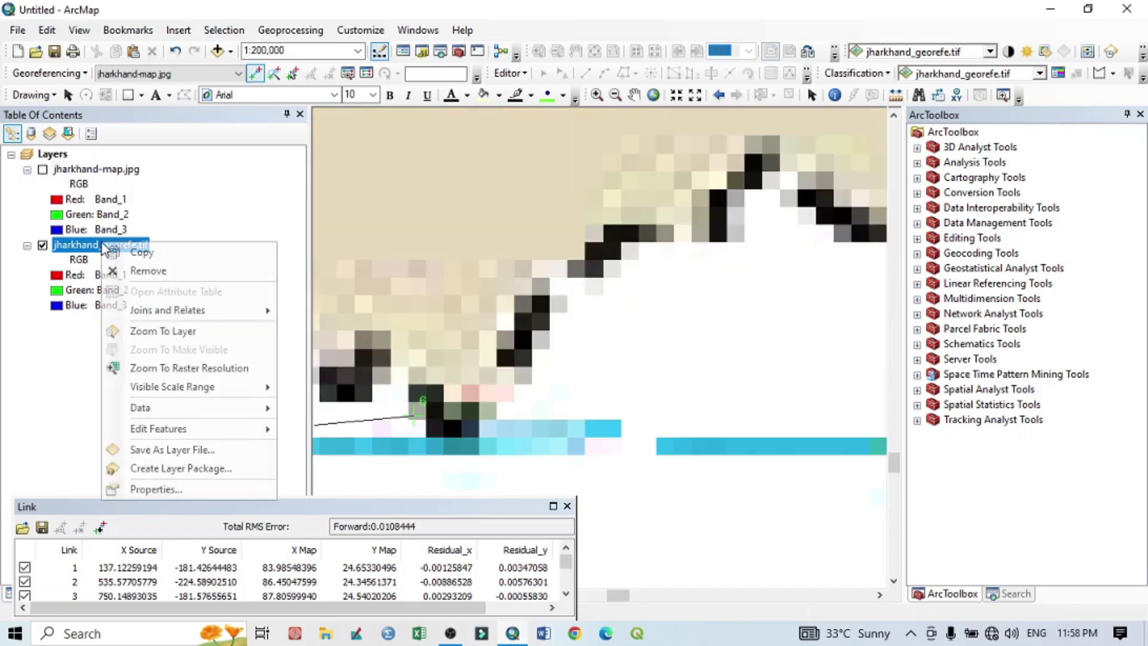
left_click(164, 336)
scroll(580, 479, "up", 1)
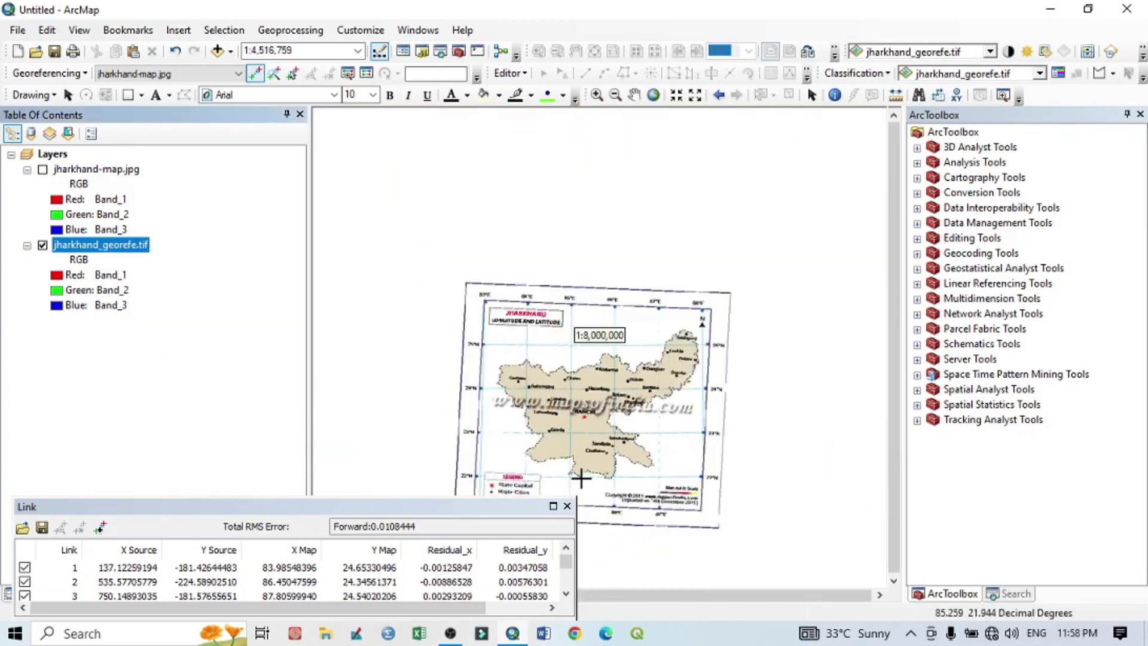
scroll(580, 479, "down", 2)
scroll(580, 478, "down", 4)
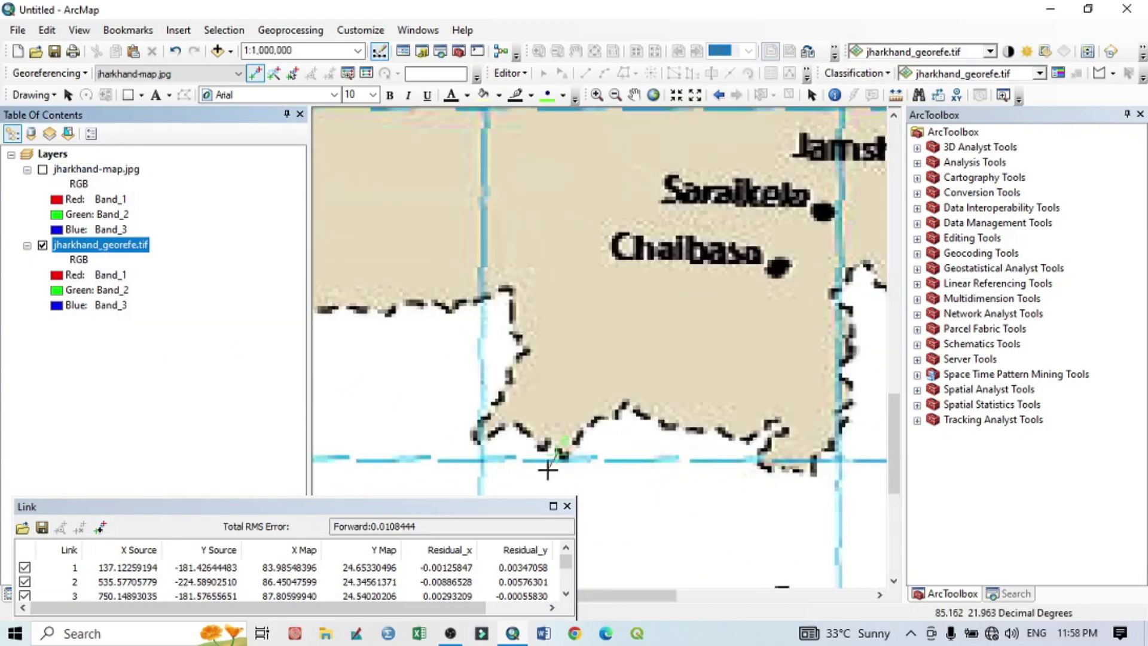
scroll(565, 470, "down", 3)
left_click(466, 317)
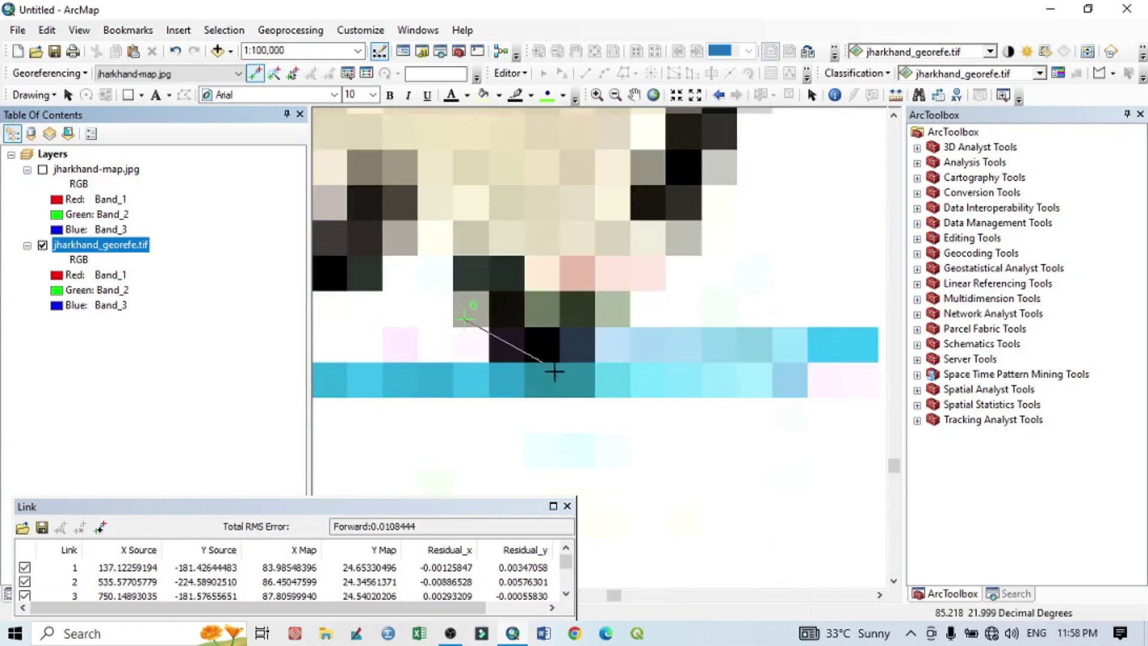
left_click(554, 375)
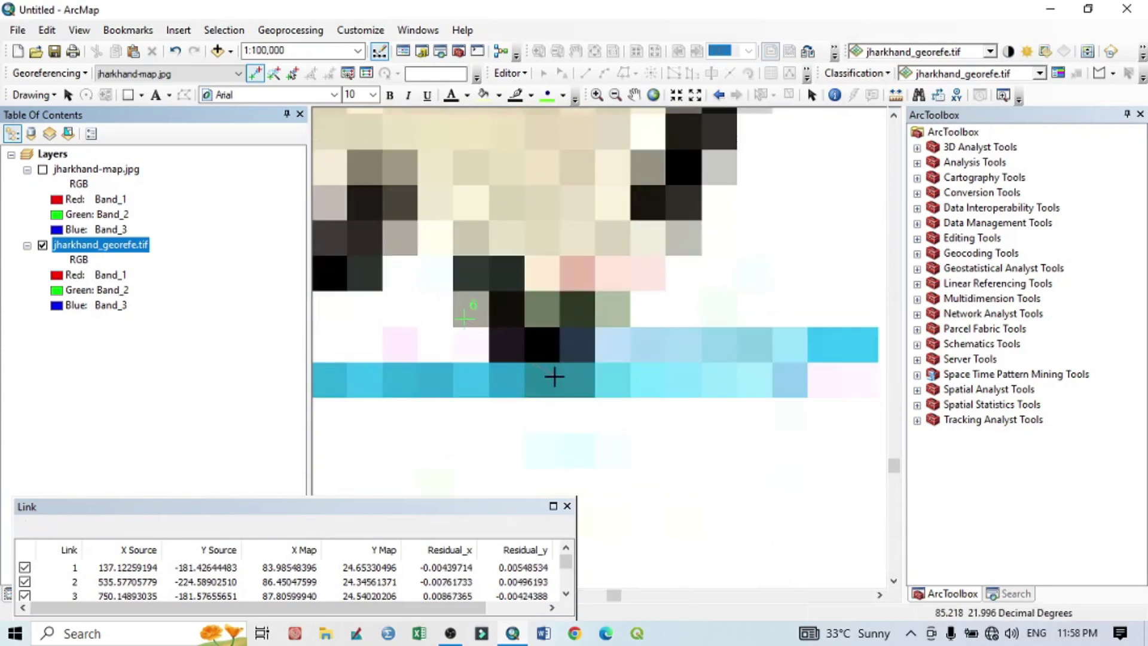
scroll(583, 421, "up", 7)
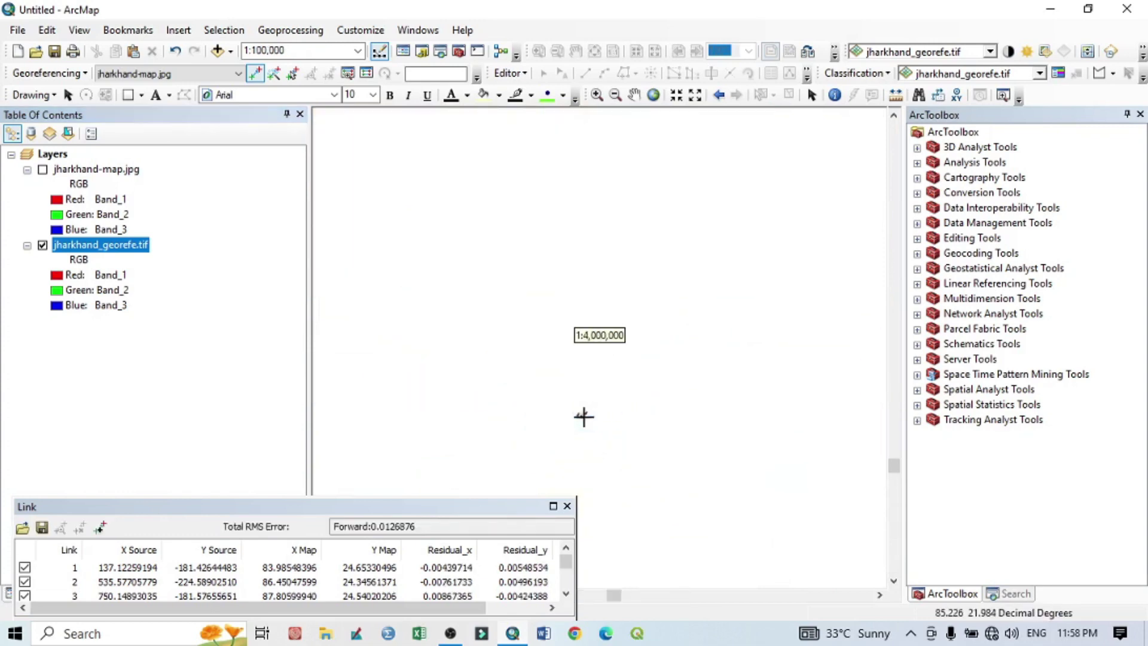
Show jharkhand-map.jpg and place the source end of the seventh control point at the western tip of Simdega district
left_click(43, 169)
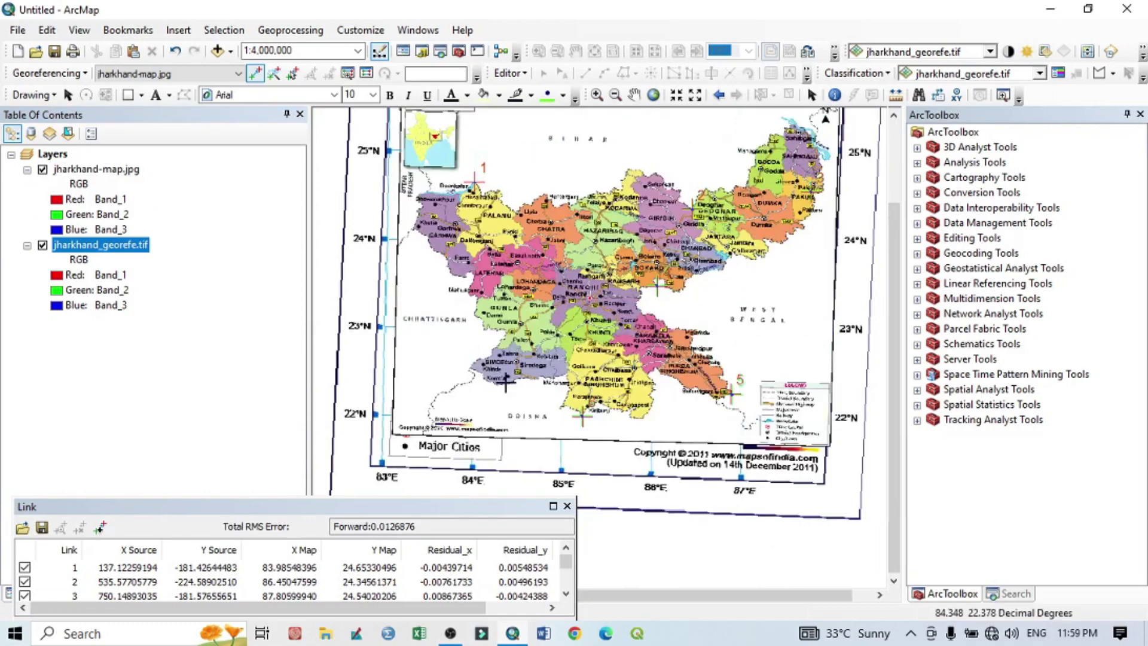
scroll(477, 370, "down", 1)
scroll(477, 370, "down", 5)
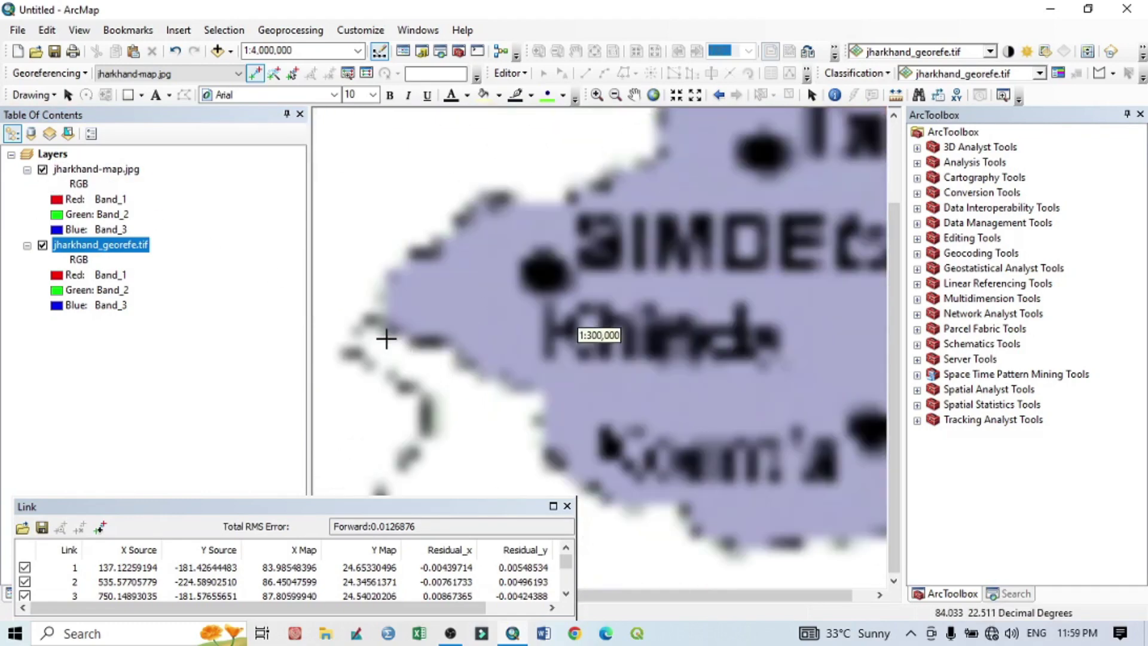
scroll(389, 339, "down", 1)
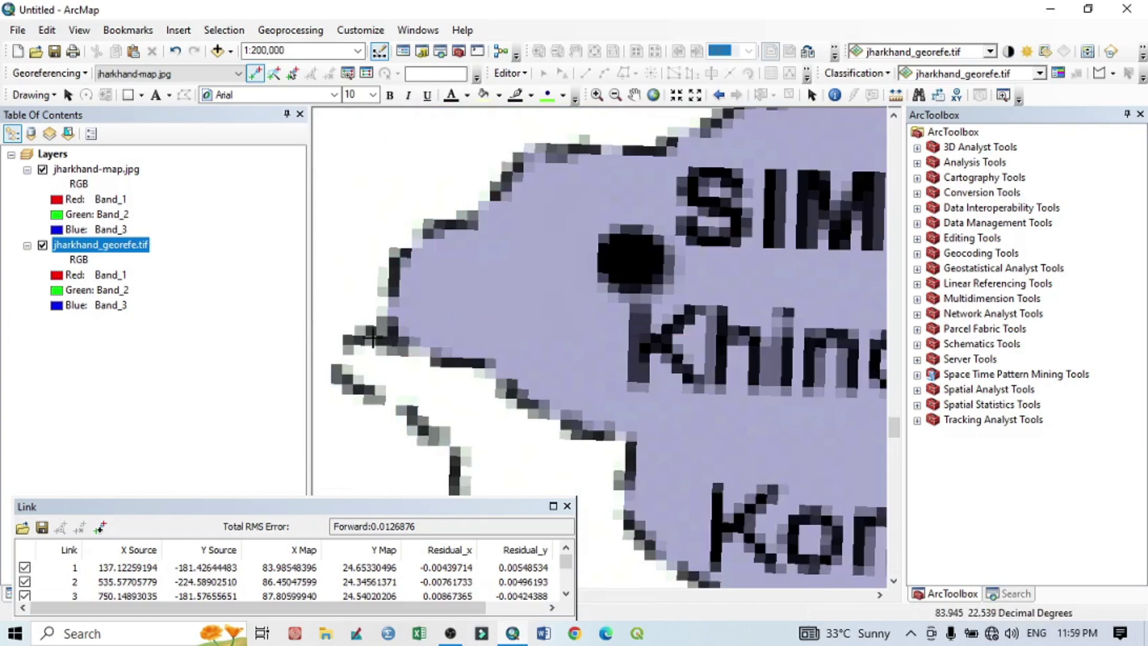
left_click(385, 338)
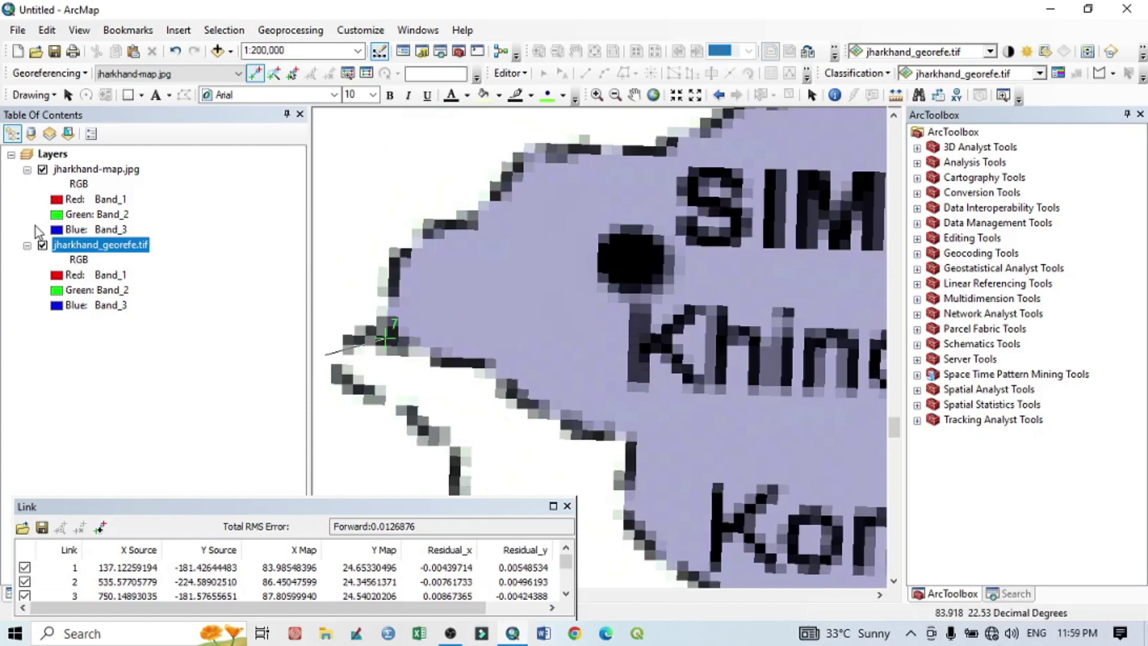
Hide jharkhand-map.jpg and complete the seventh control point on jharkhand_georefe.tif at the matching southwestern boundary tip on the 84°E line
left_click(42, 170)
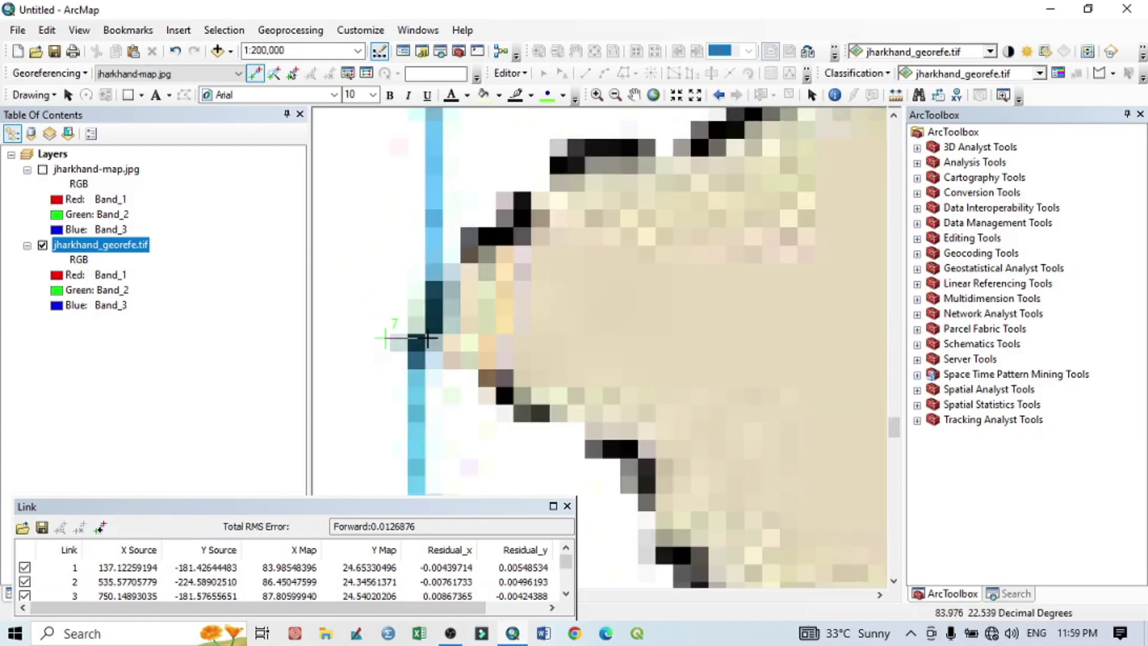
left_click(411, 339)
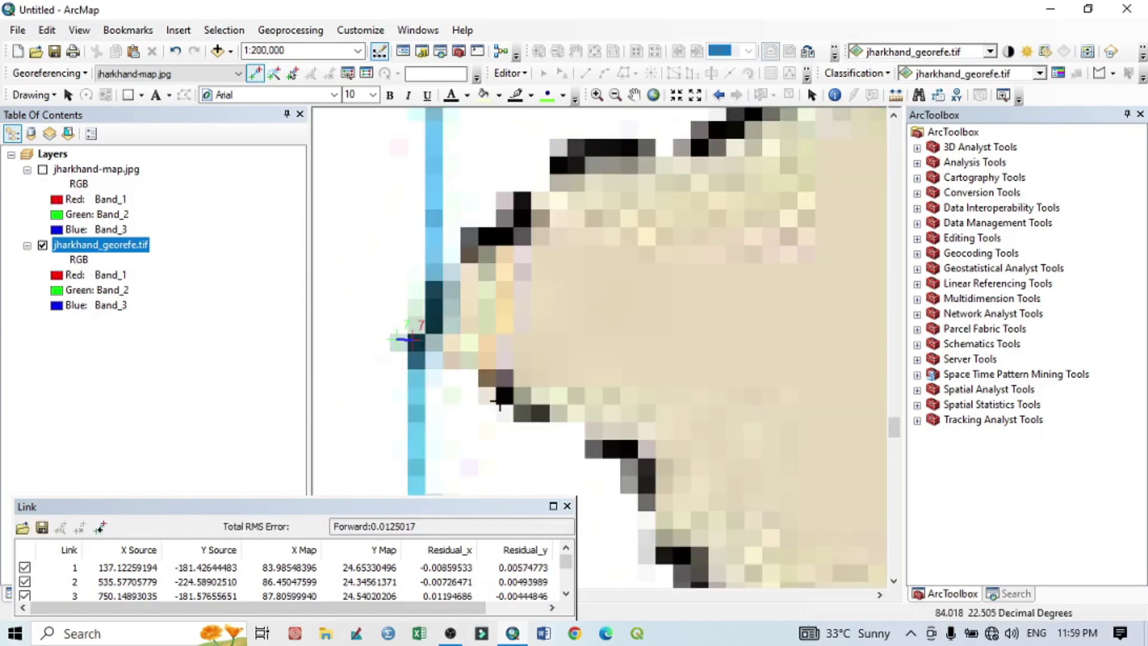
scroll(521, 418, "up", 5)
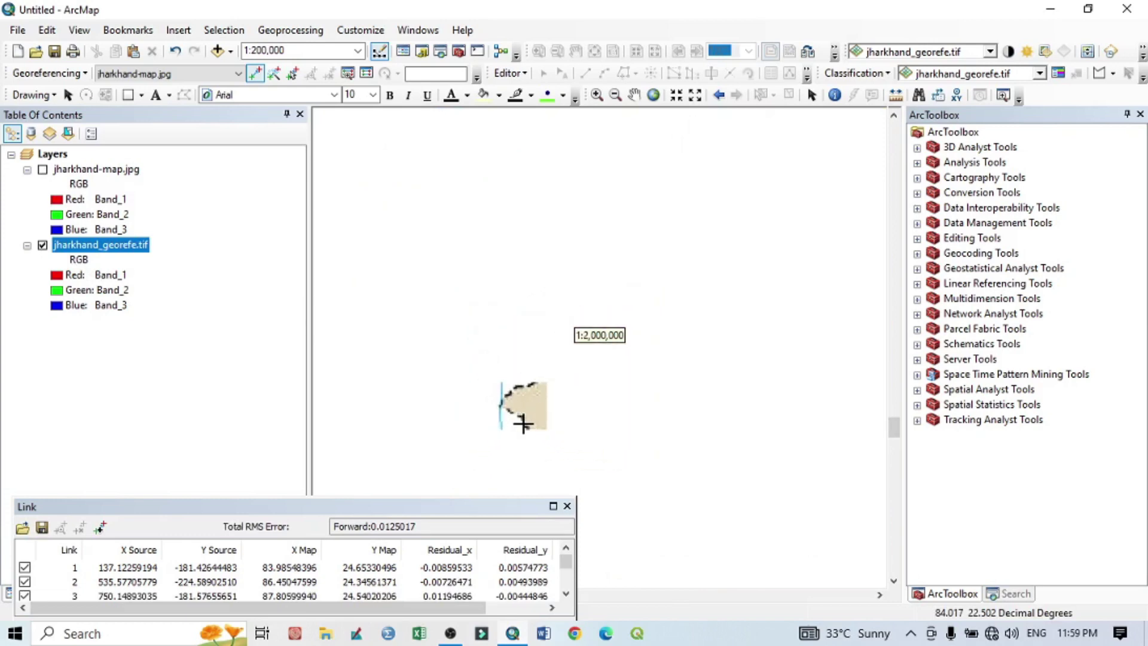
scroll(556, 315, "up", 2)
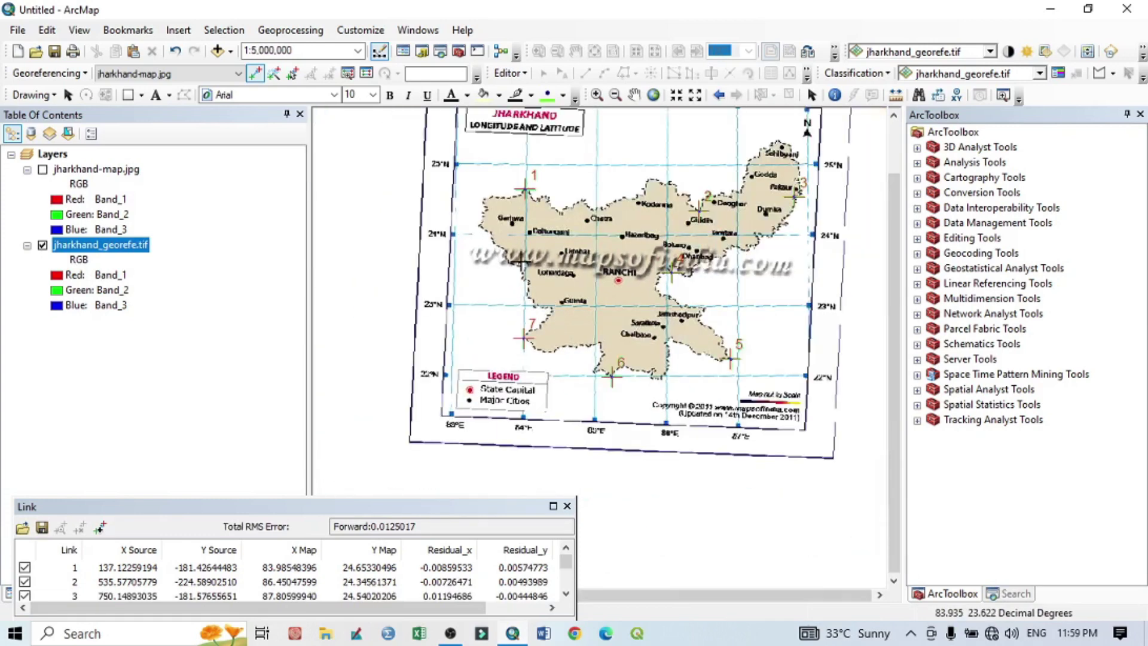
scroll(521, 262, "down", 2)
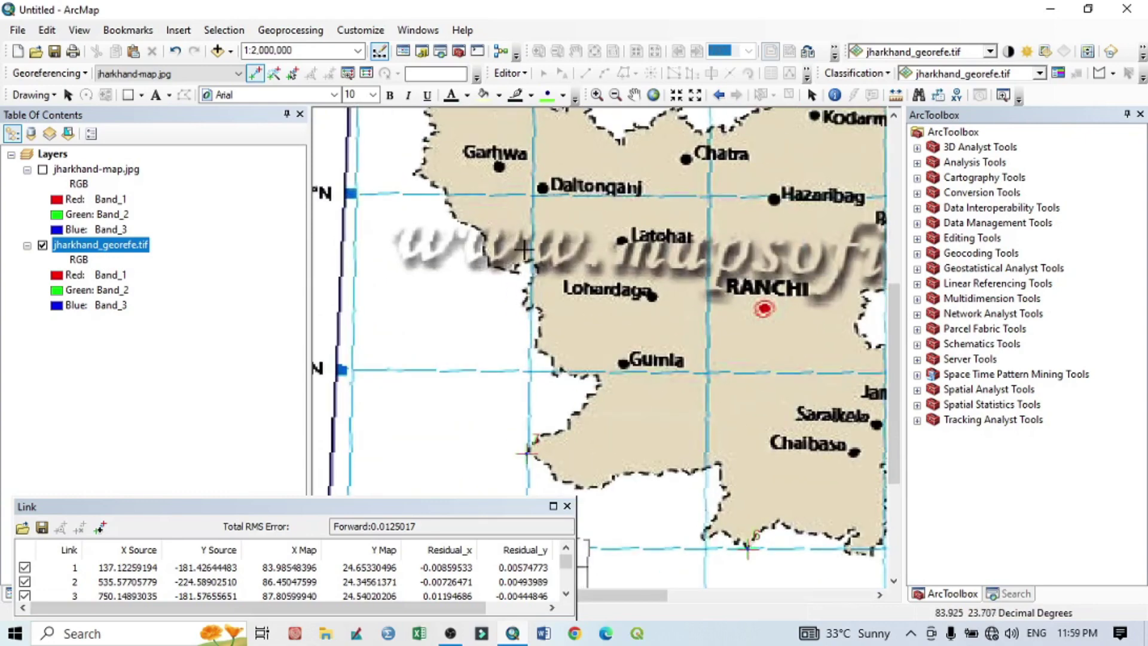
scroll(527, 255, "down", 2)
scroll(489, 314, "down", 2)
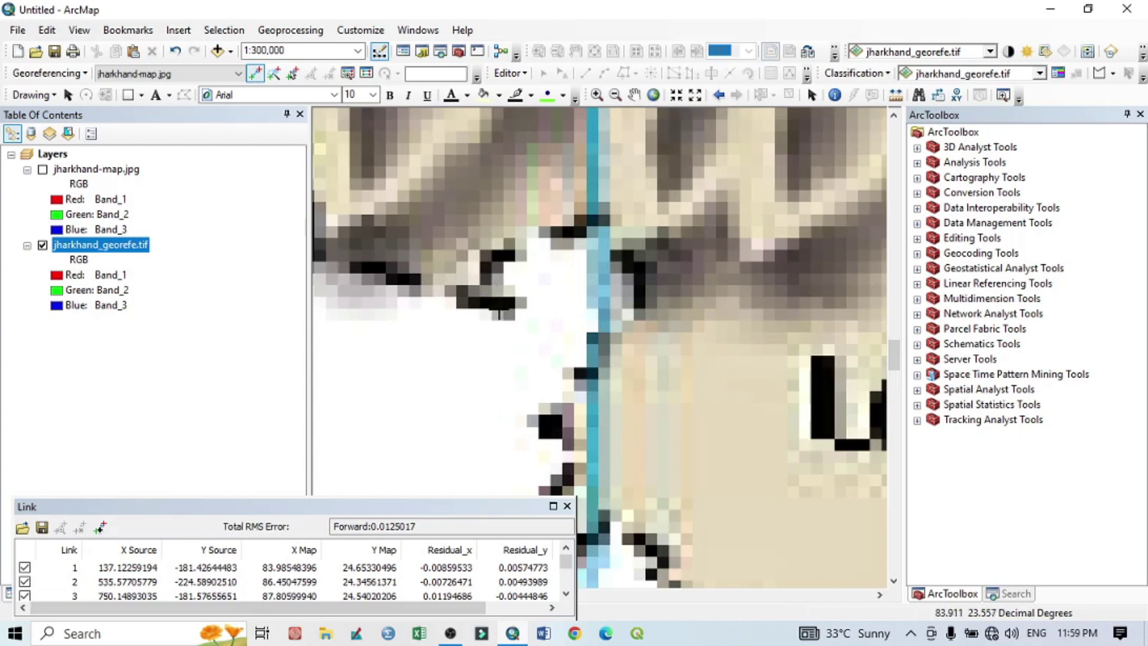
left_click(508, 302)
right_click(524, 305)
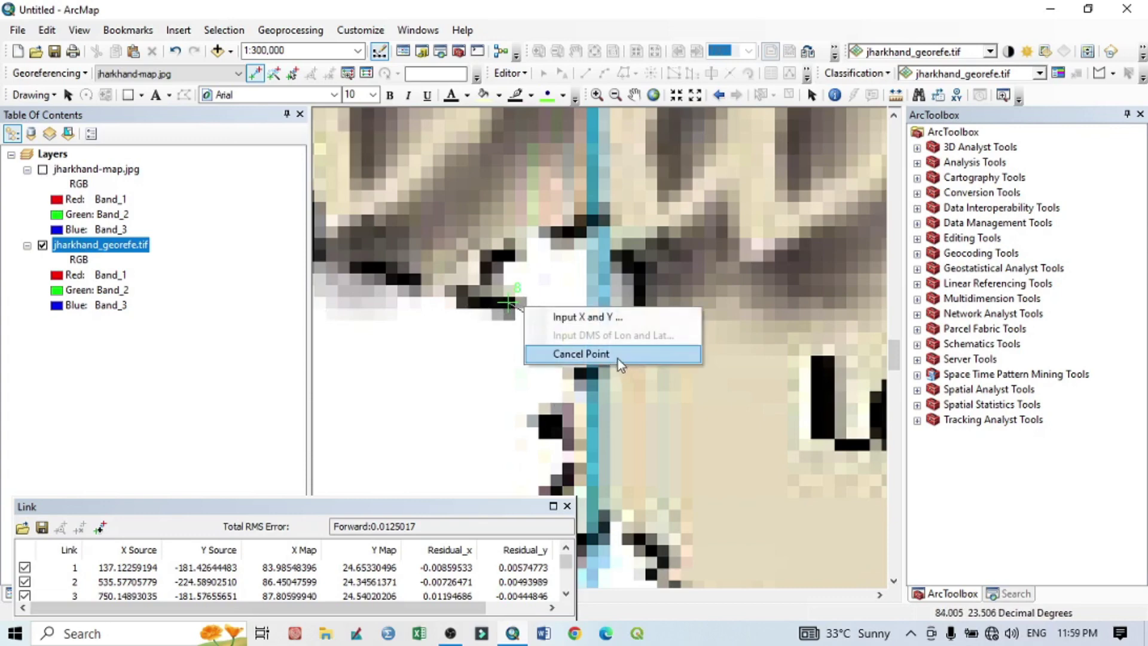
left_click(619, 359)
Link the eighth control point from the purple district's southeastern tip west of Latehar on jharkhand-map.jpg to the matching boundary corner on jharkhand_georefe.tif
left_click(42, 170)
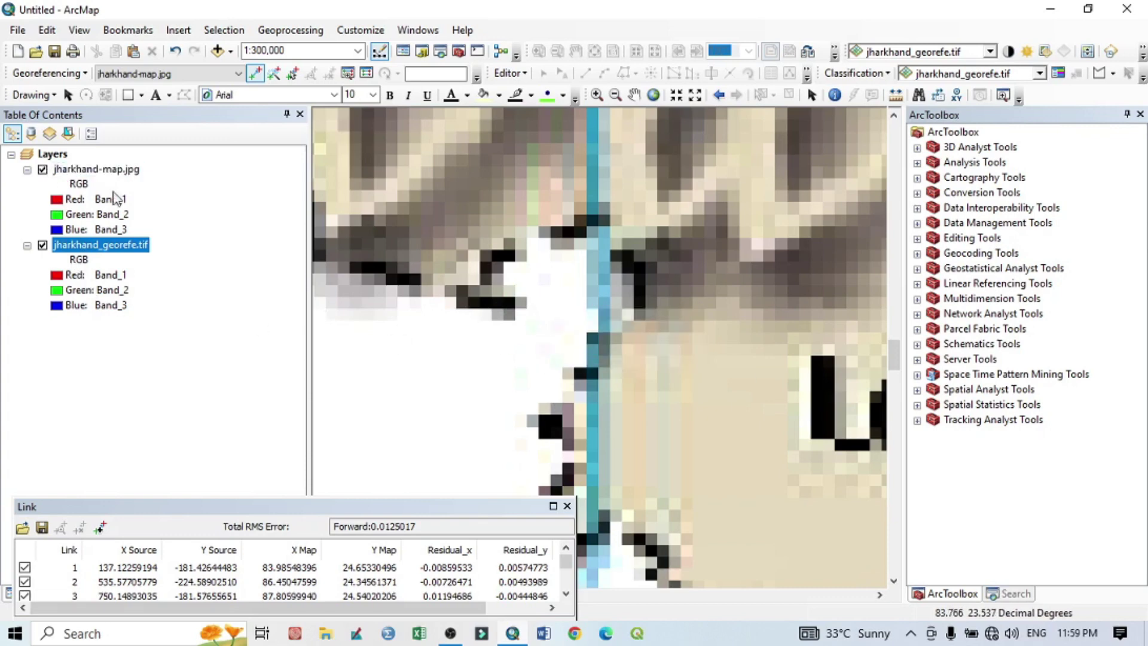
left_click(482, 287)
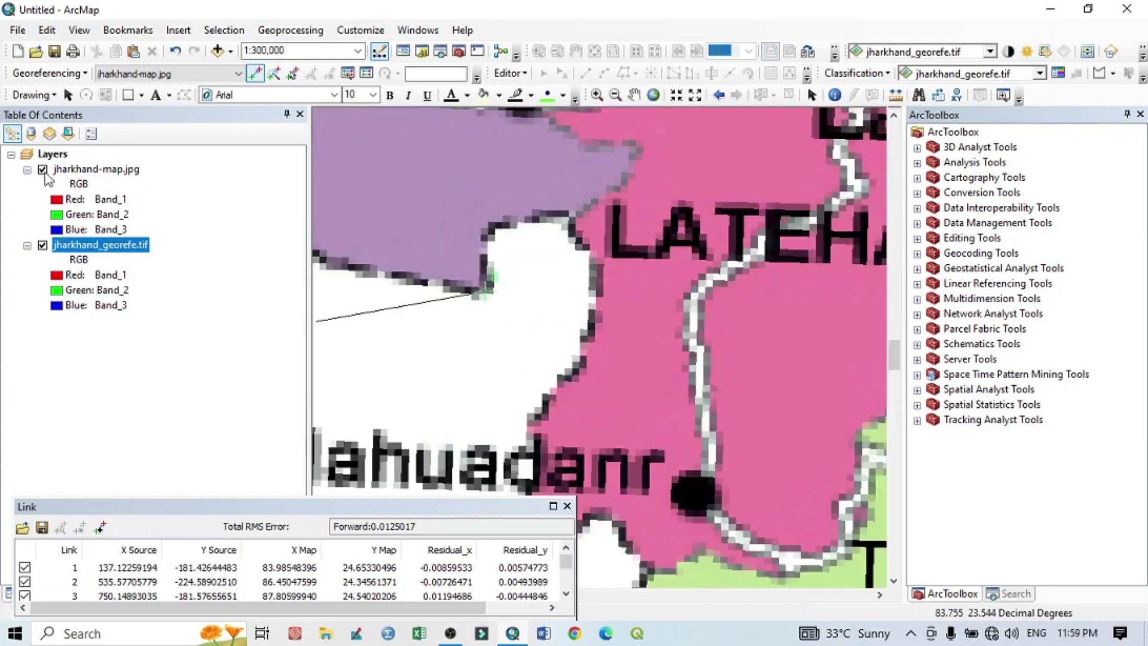
left_click(42, 170)
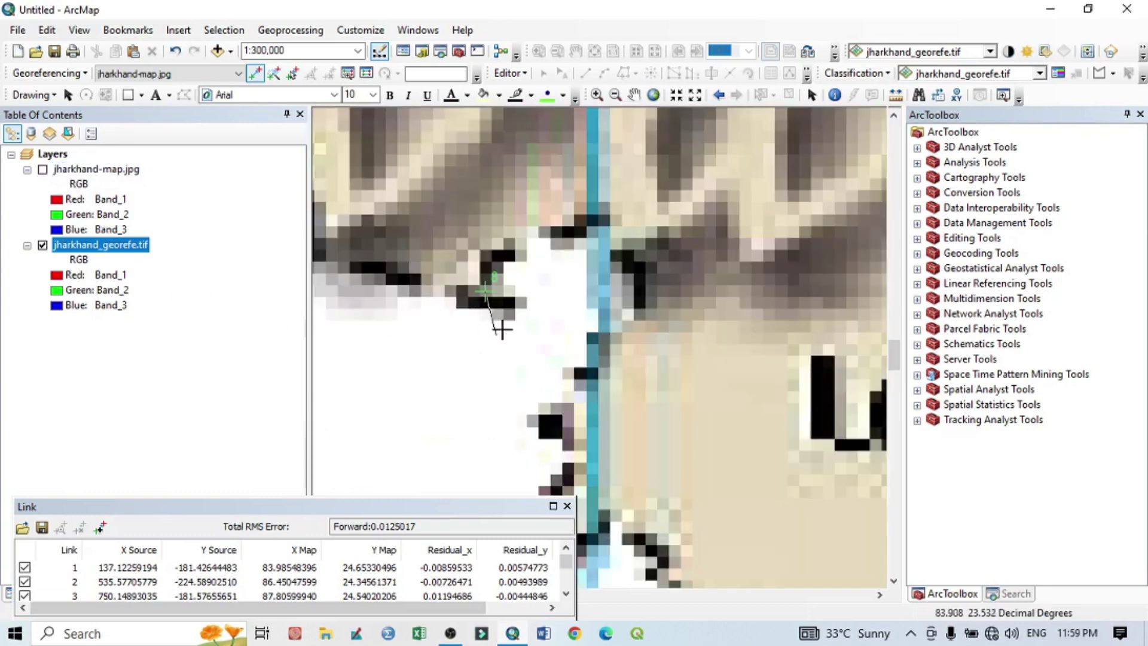
left_click(489, 290)
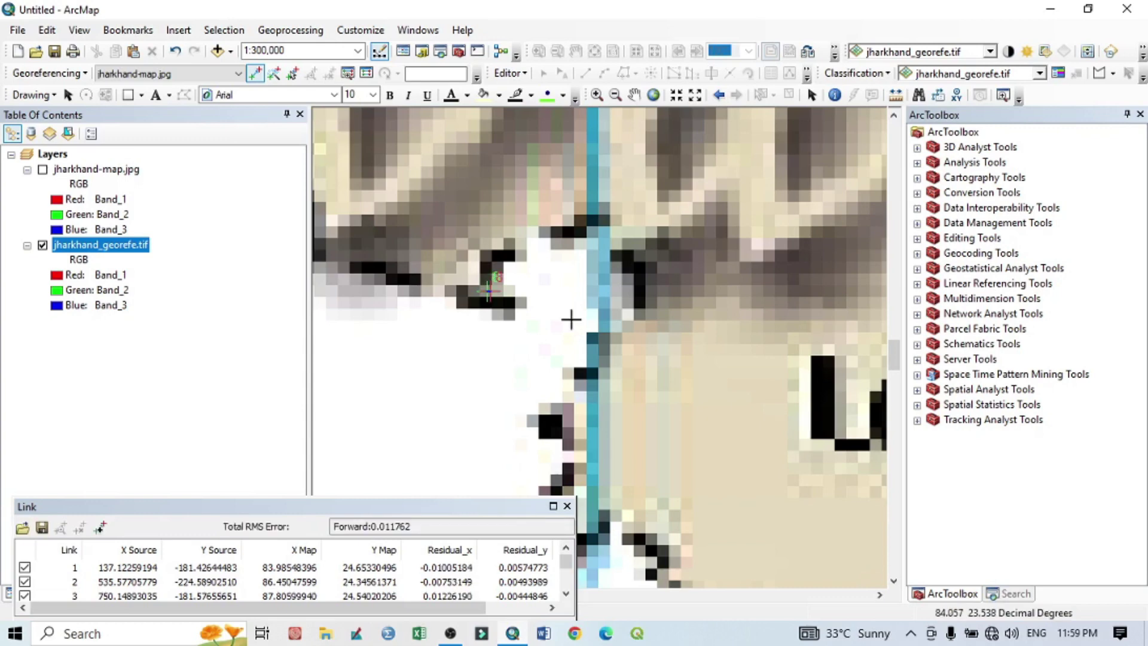
Show jharkhand-map.jpg and display its full extent over jharkhand_georefe.tif
scroll(660, 302, "down", 2)
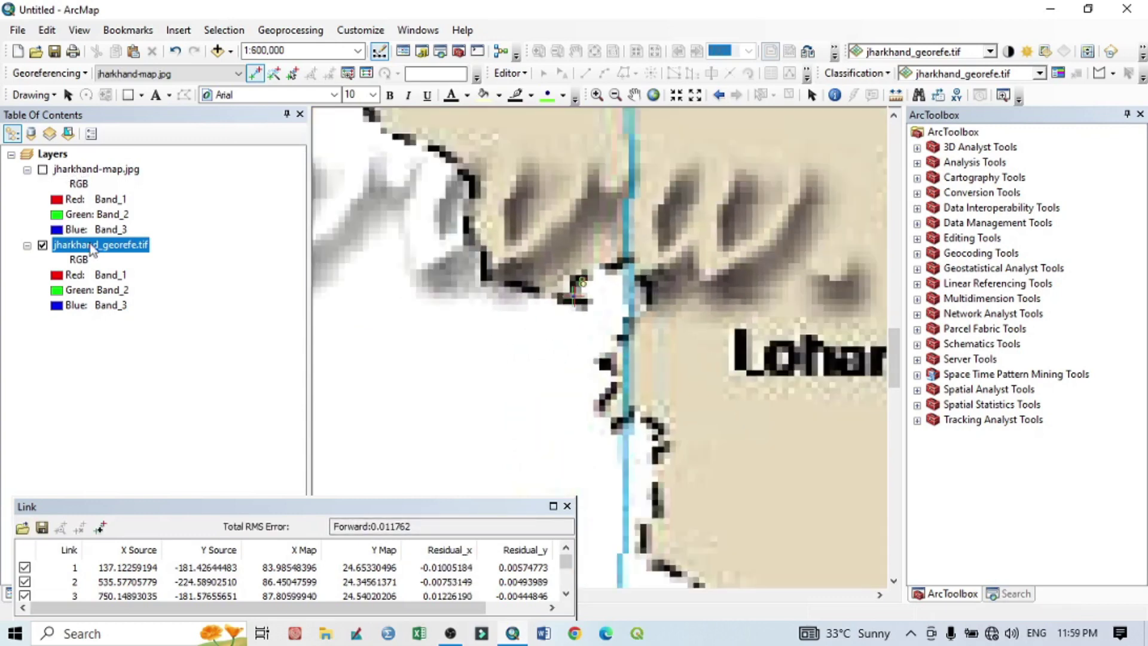
left_click(42, 170)
right_click(65, 170)
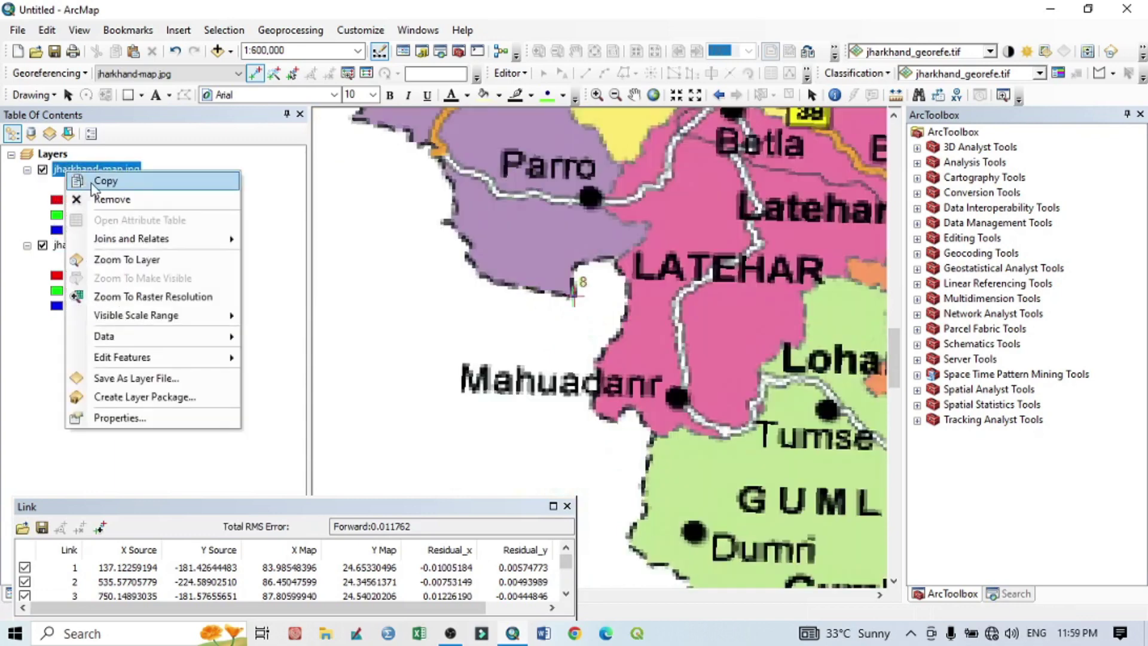
left_click(126, 261)
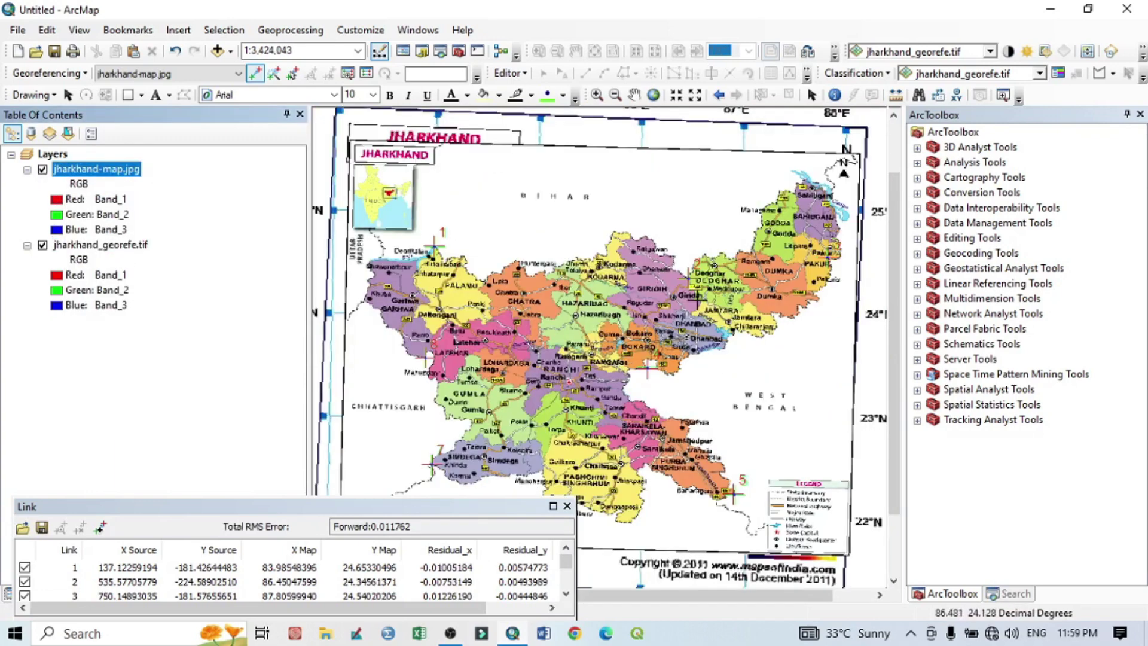
Enlarge the link table to show all eight control points, and examine their residuals and the total RMS error
left_click(278, 504)
left_click_drag(278, 504, 437, 308)
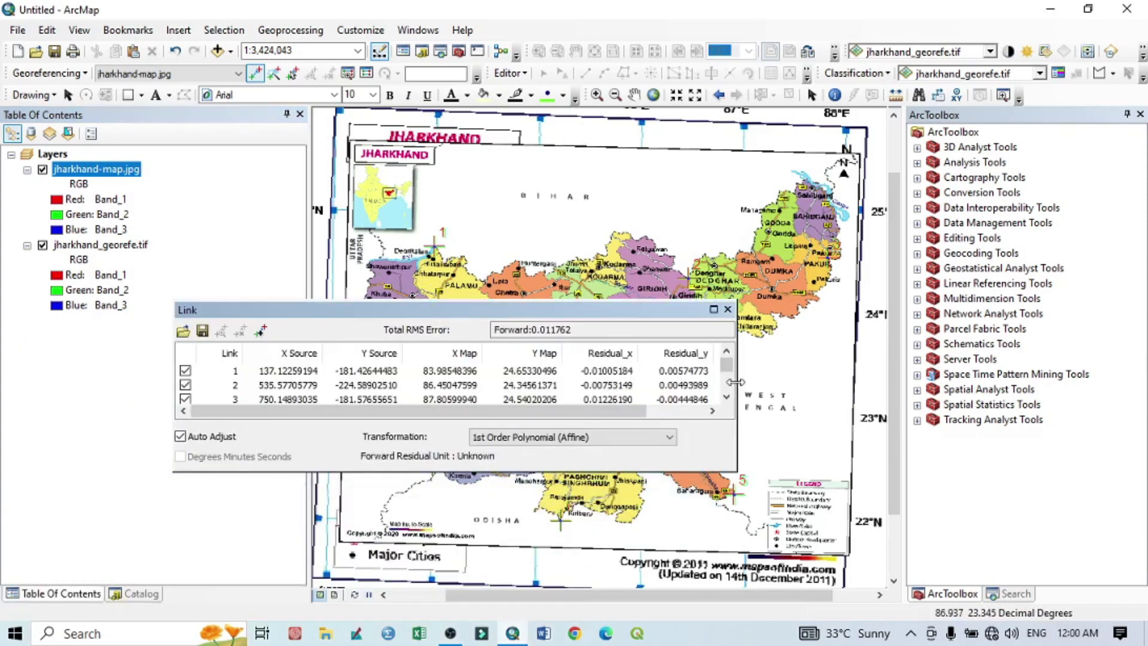
left_click_drag(735, 383, 840, 383)
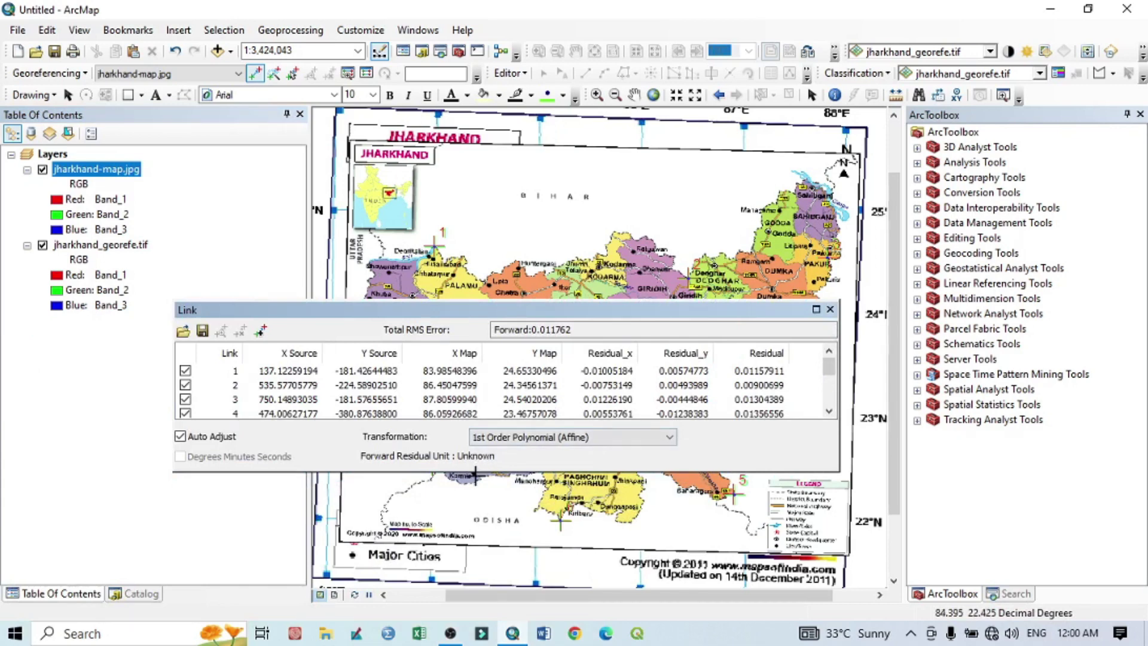
left_click_drag(480, 470, 475, 535)
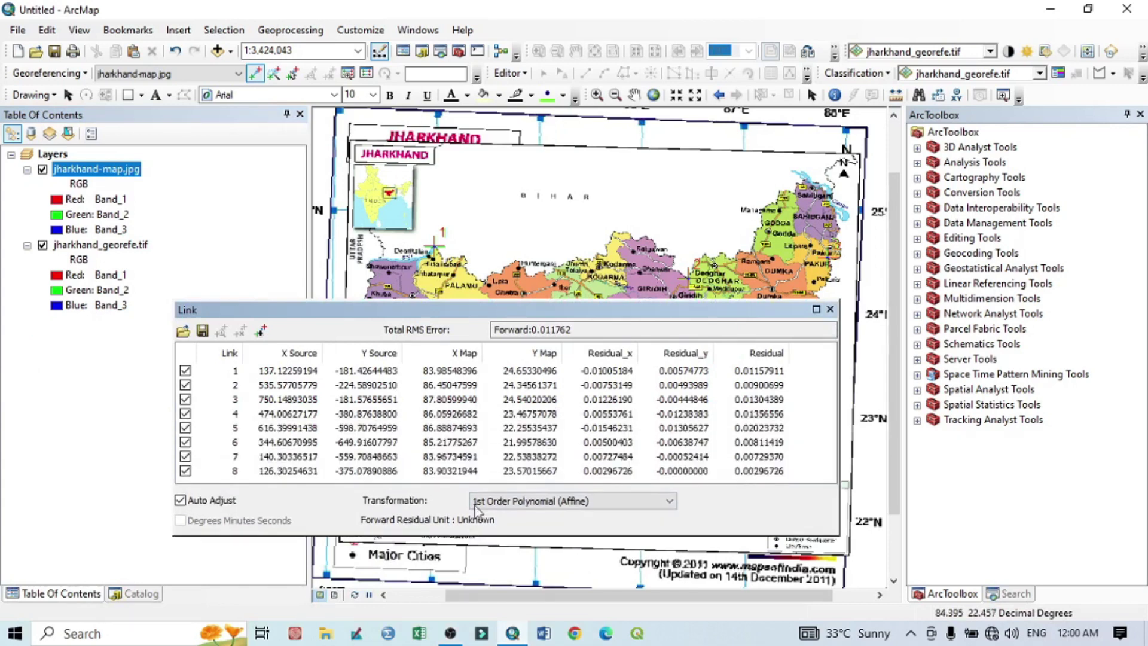
left_click_drag(518, 311, 505, 506)
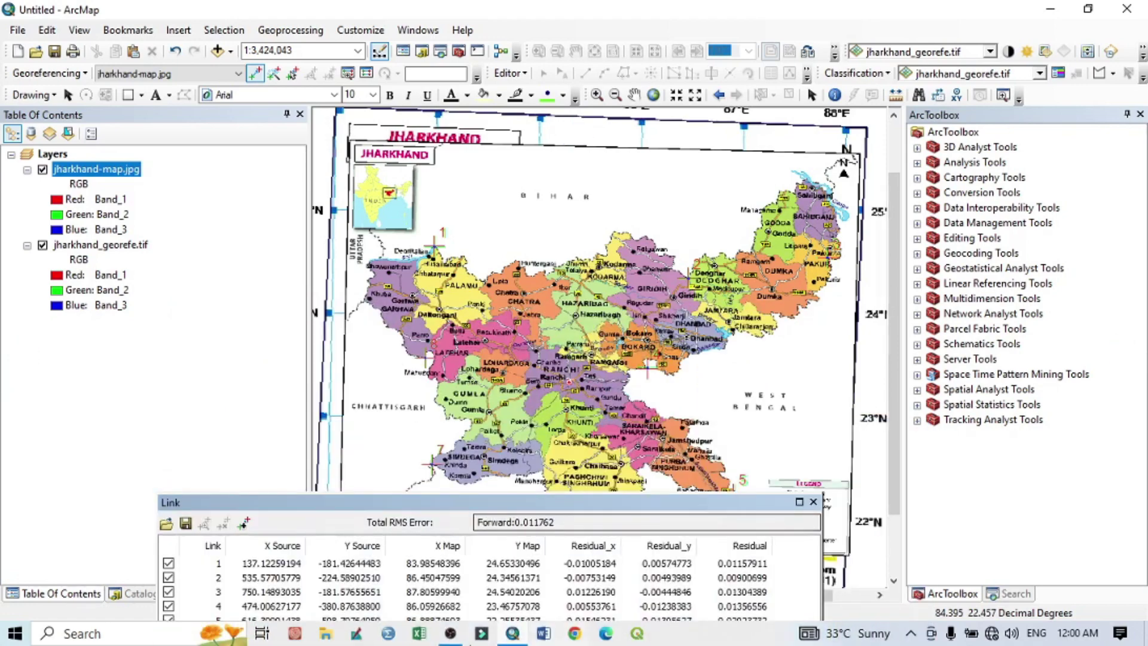
left_click_drag(396, 505, 390, 285)
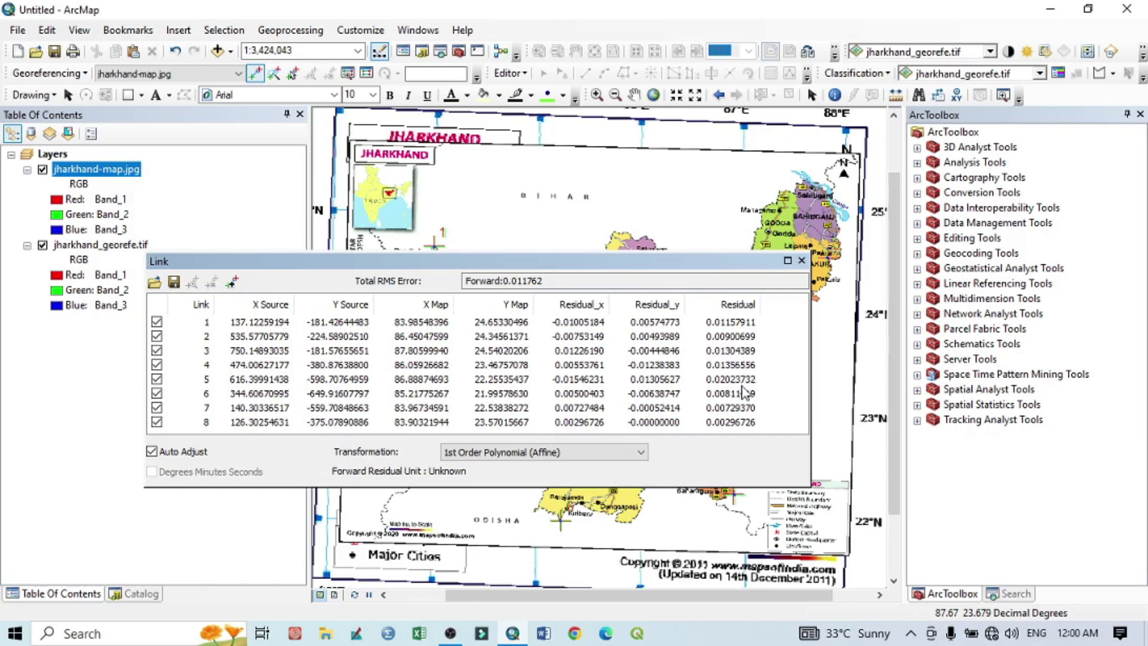
left_click(674, 326)
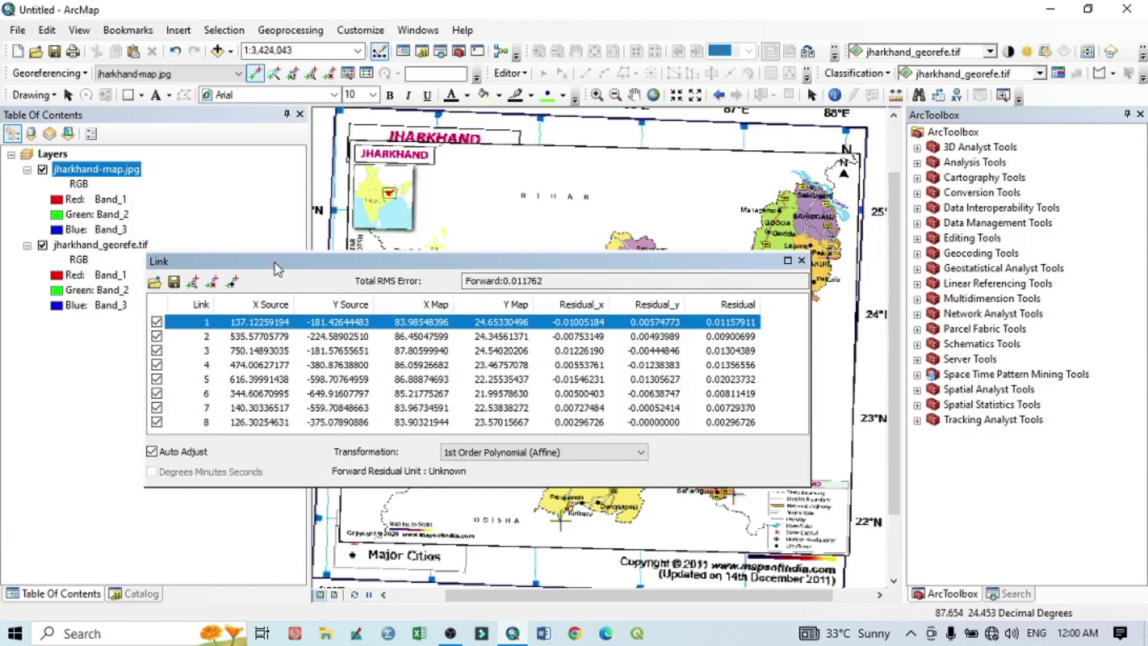
Close and reopen the link table, reduce its height, and move it clear of most of the map
left_click_drag(276, 268, 260, 448)
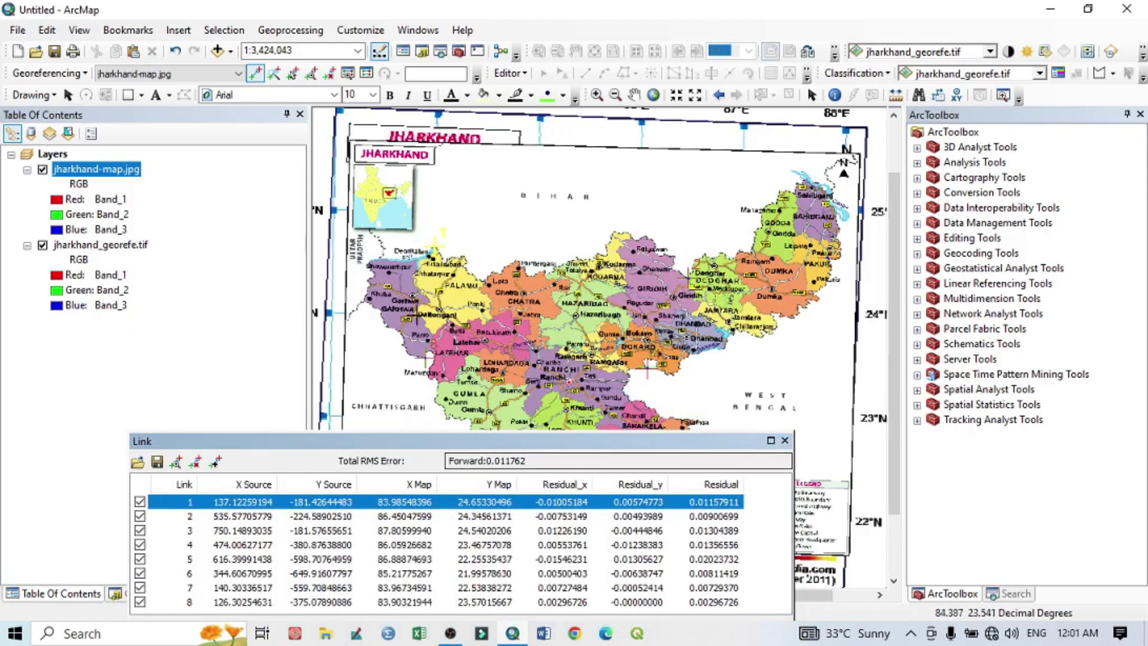
left_click(785, 442)
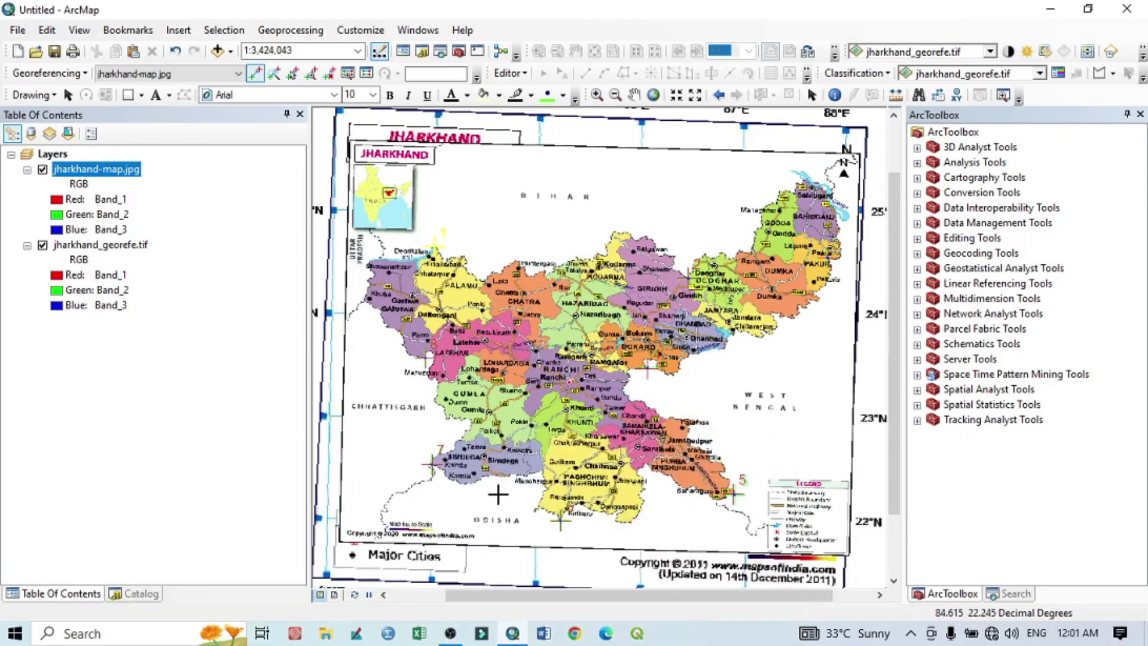
left_click(366, 74)
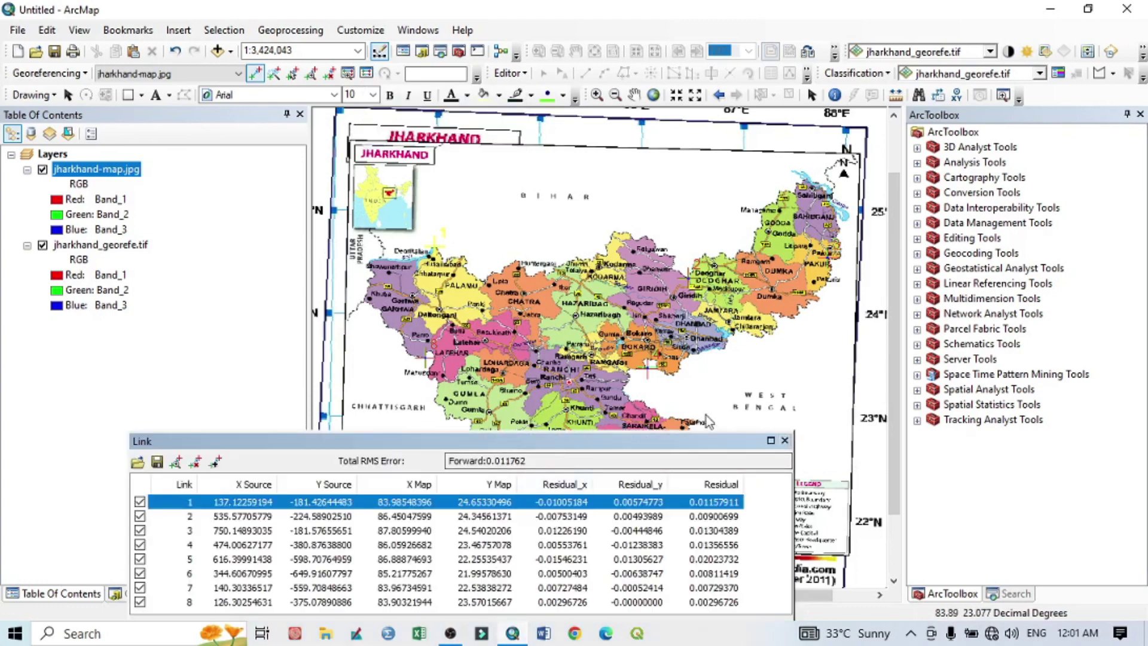
left_click_drag(268, 446, 36, 496)
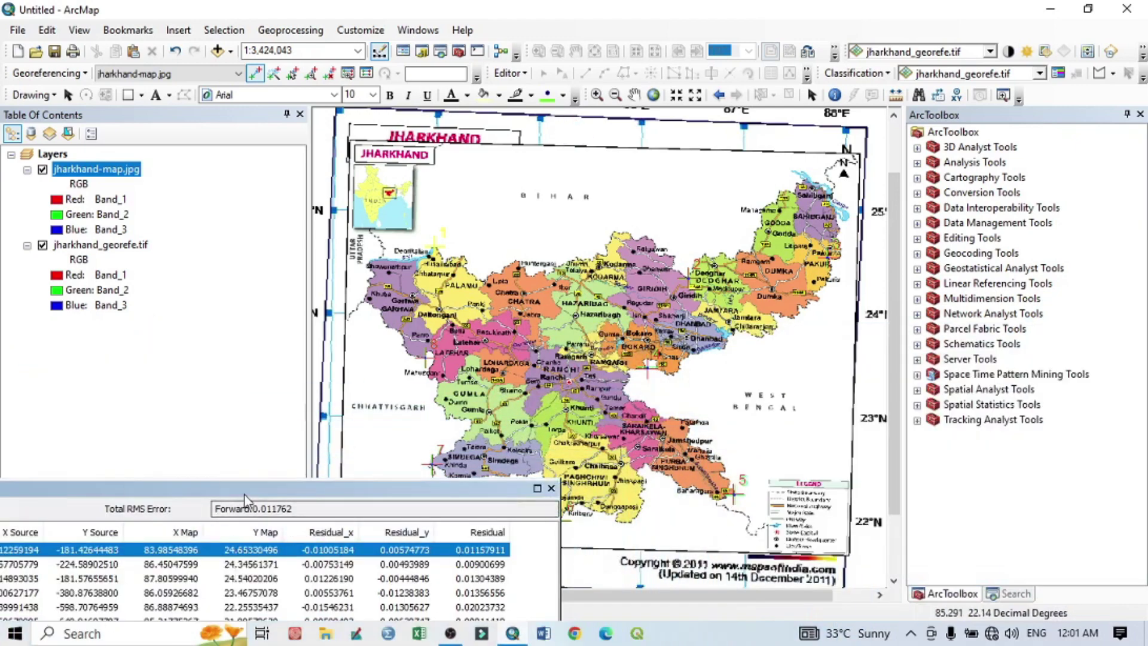
left_click_drag(245, 500, 649, 9)
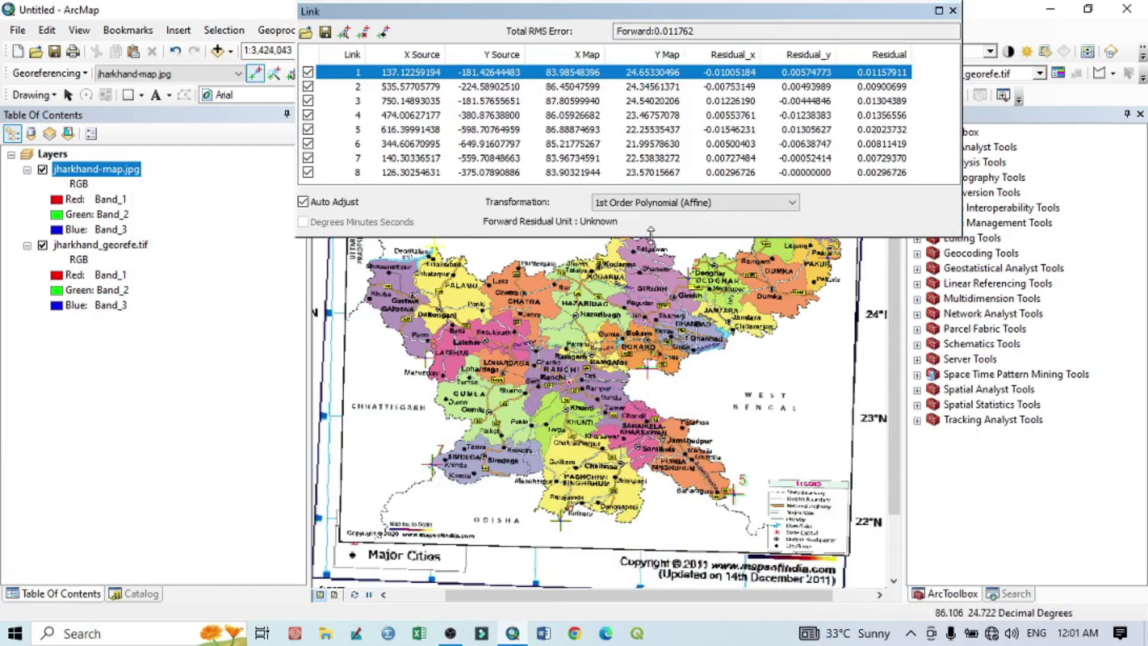
left_click_drag(650, 237, 643, 161)
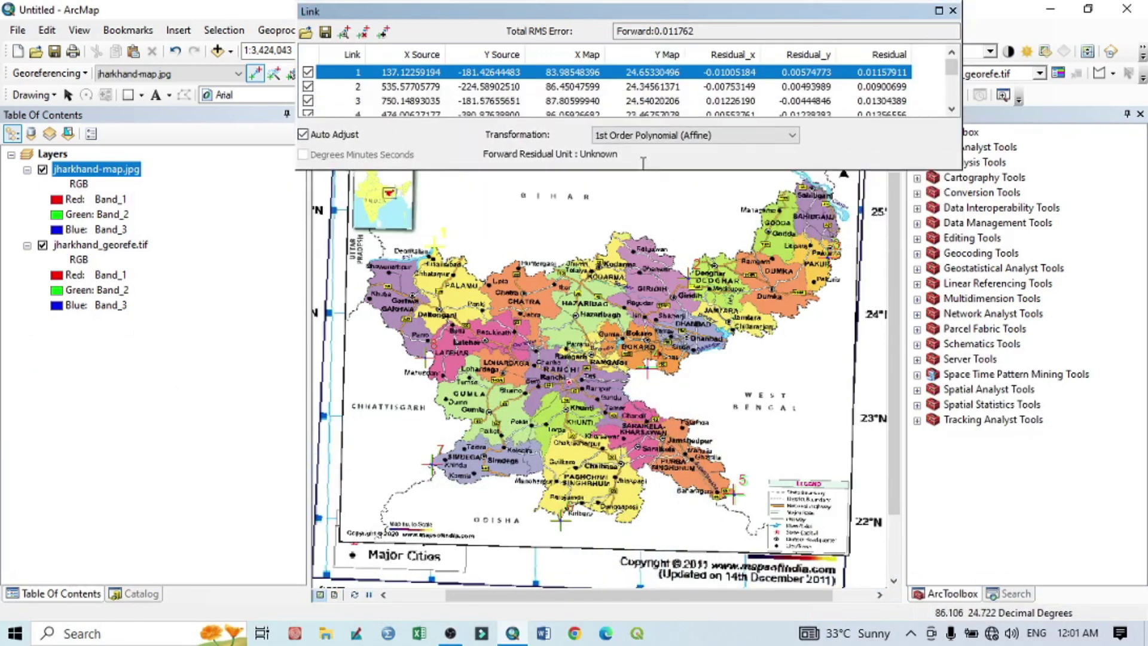
left_click_drag(602, 21, 575, 575)
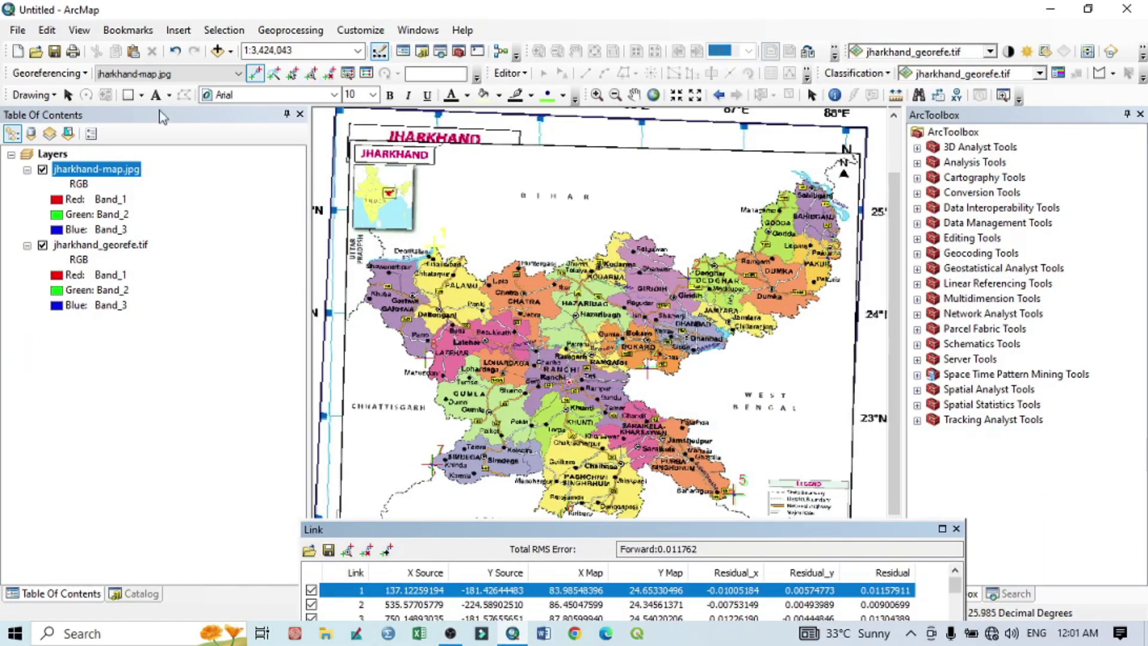
Start rectifying jharkhand-map.jpg and choose E:\Arc_Gis as the output location
left_click(48, 73)
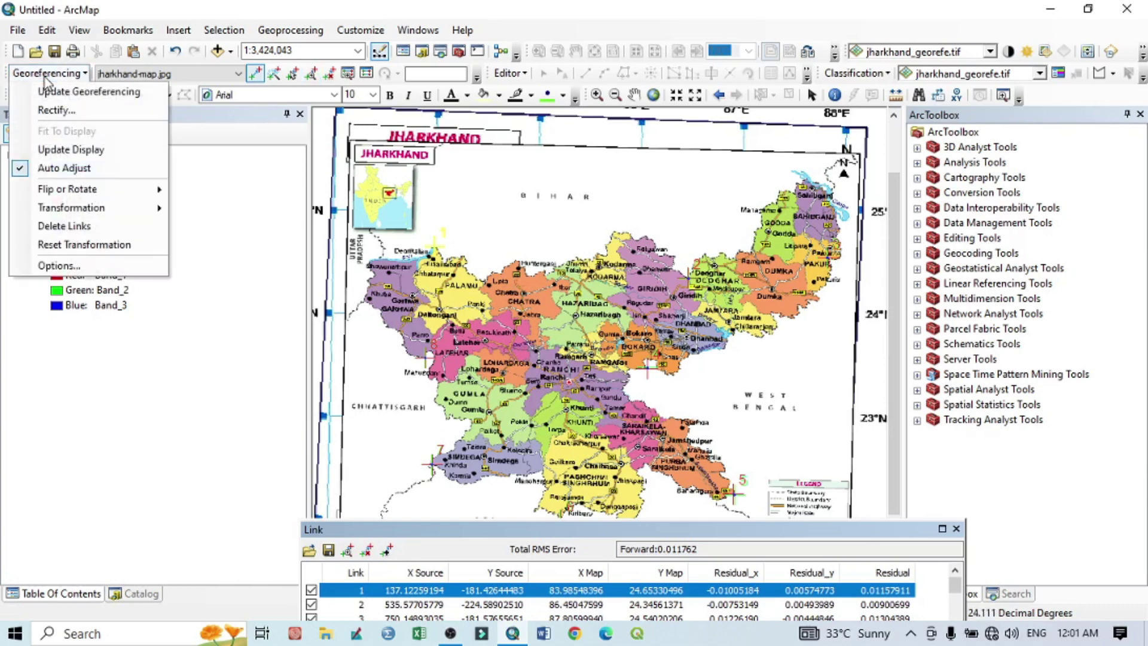
left_click(52, 111)
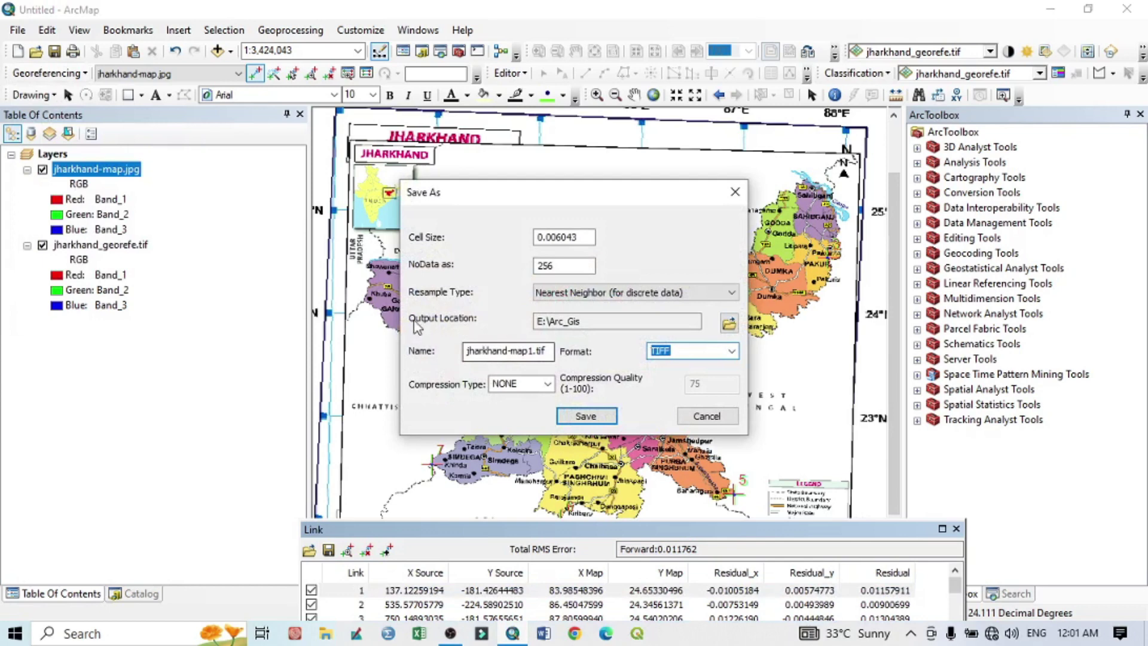
left_click(732, 324)
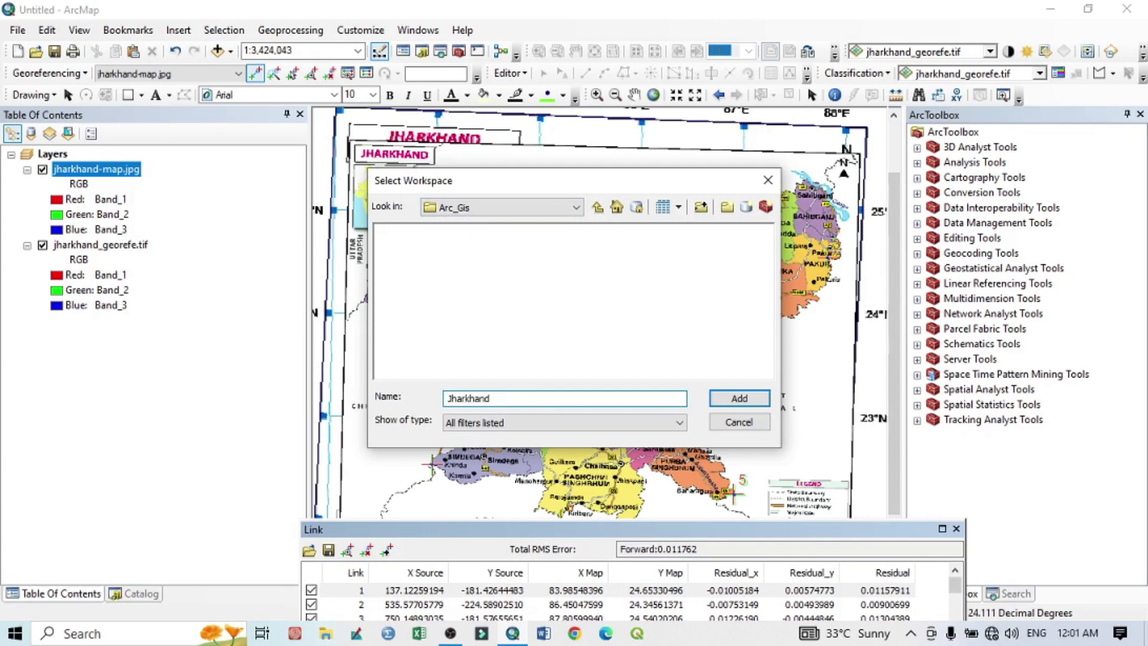
left_click(597, 207)
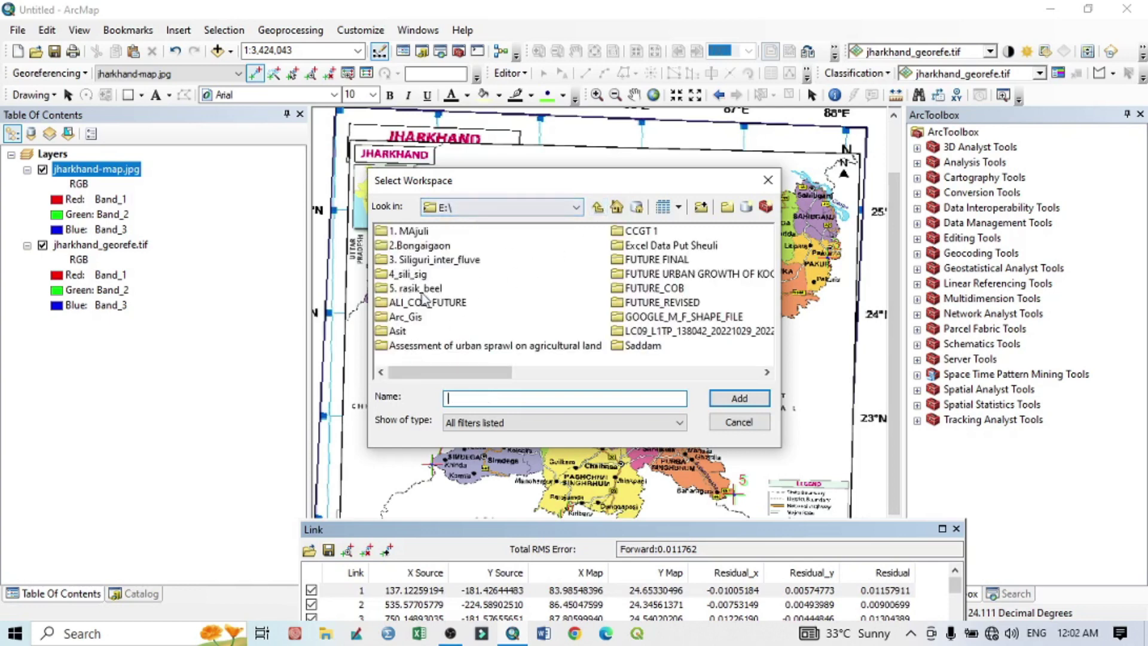
left_click(404, 317)
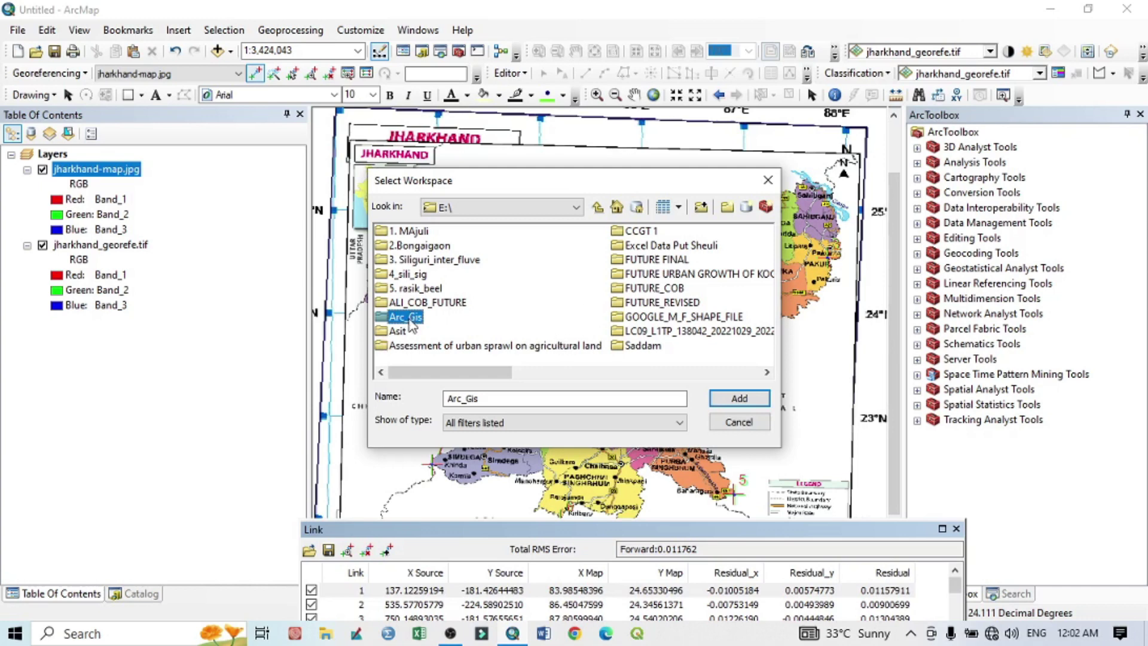
left_click(739, 398)
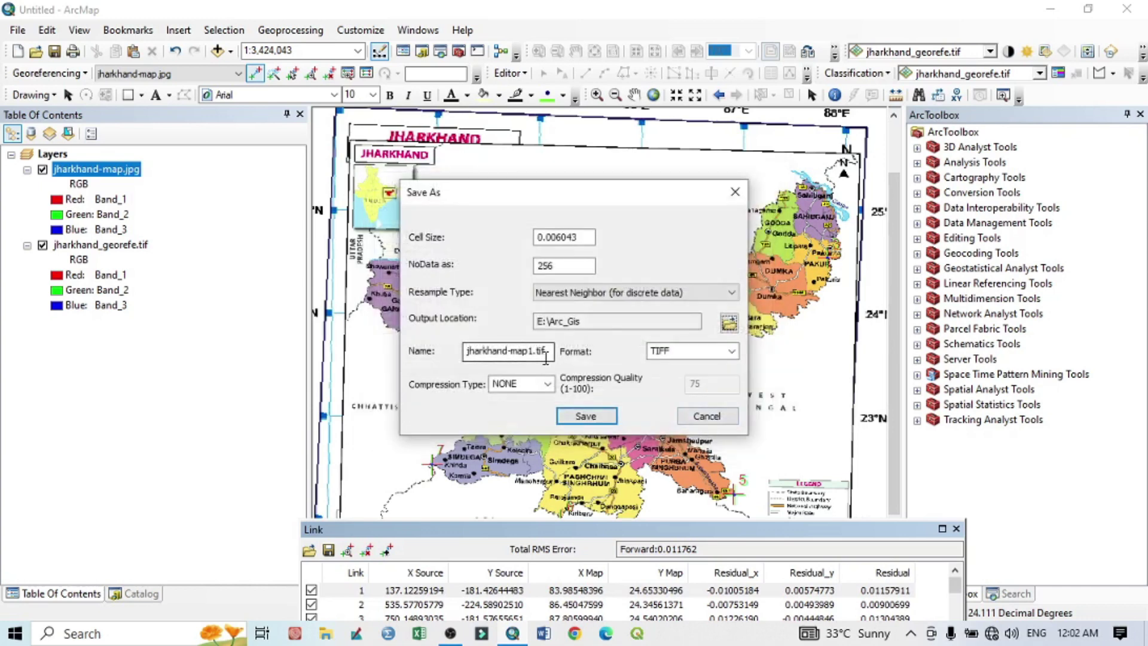
Name the rectified output jharkhand_refe2.tif and save it in TIFF format with Nearest Neighbor resampling
left_click(534, 350)
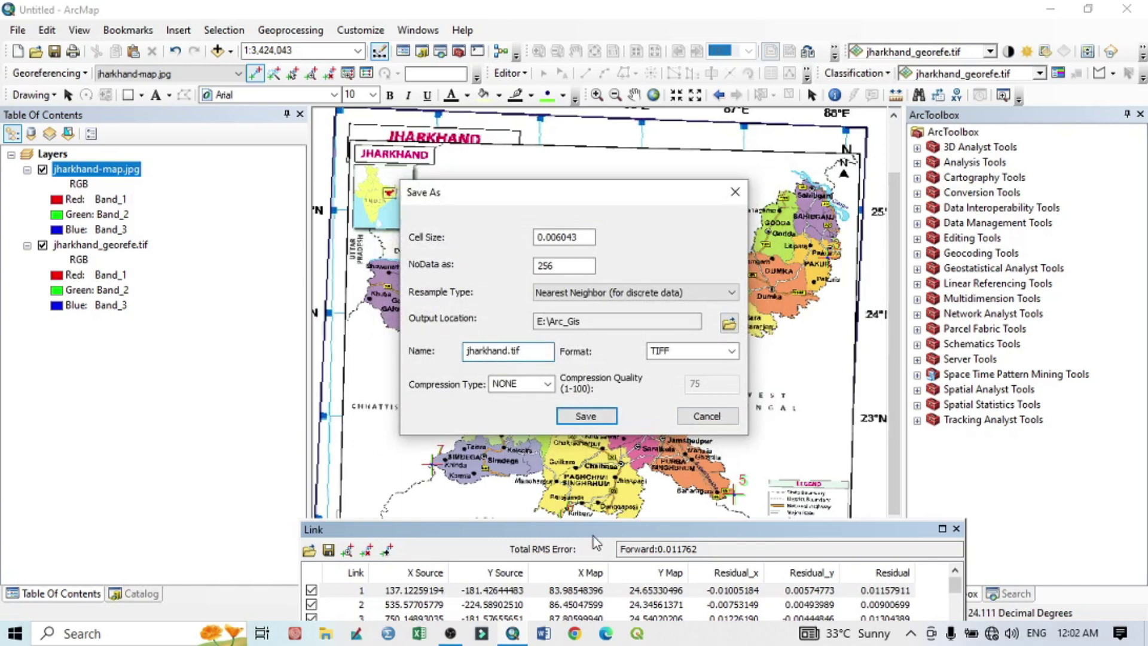
type("_refe2")
left_click(587, 416)
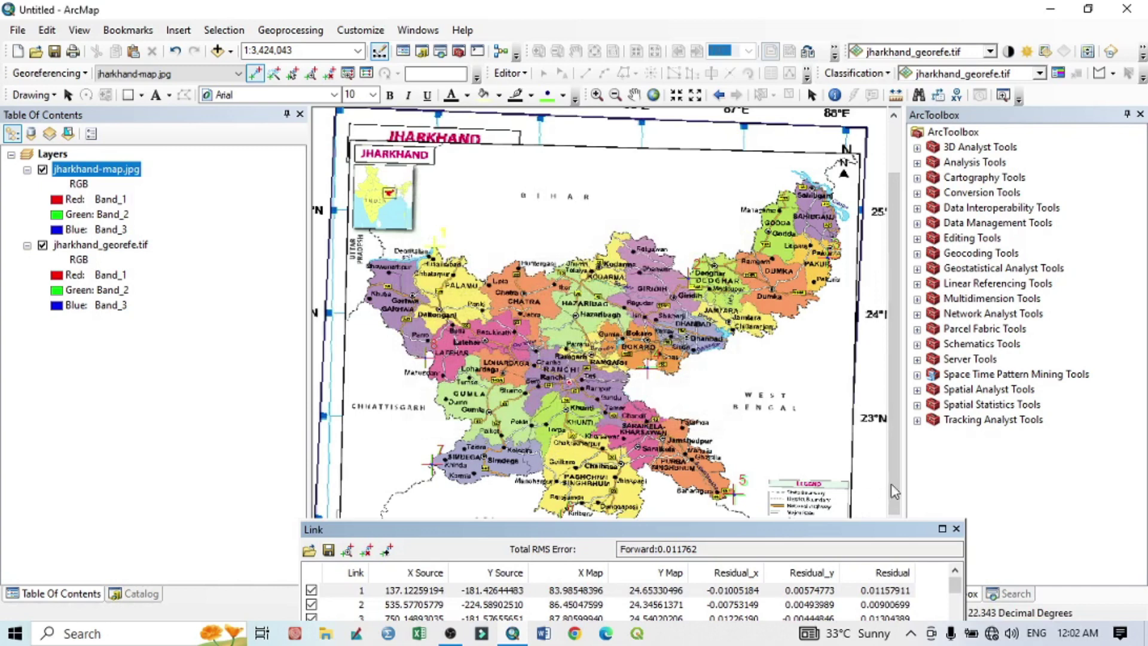
Close the link table and remove the jharkhand-map.jpg layer from the map
left_click(957, 529)
right_click(102, 171)
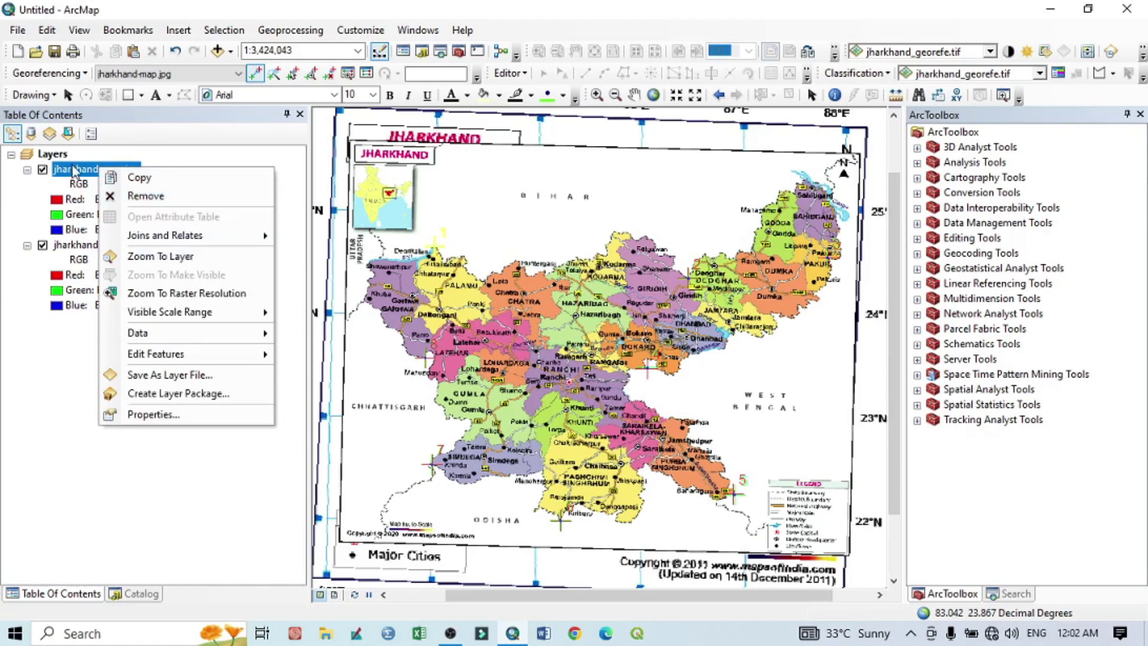
left_click(145, 196)
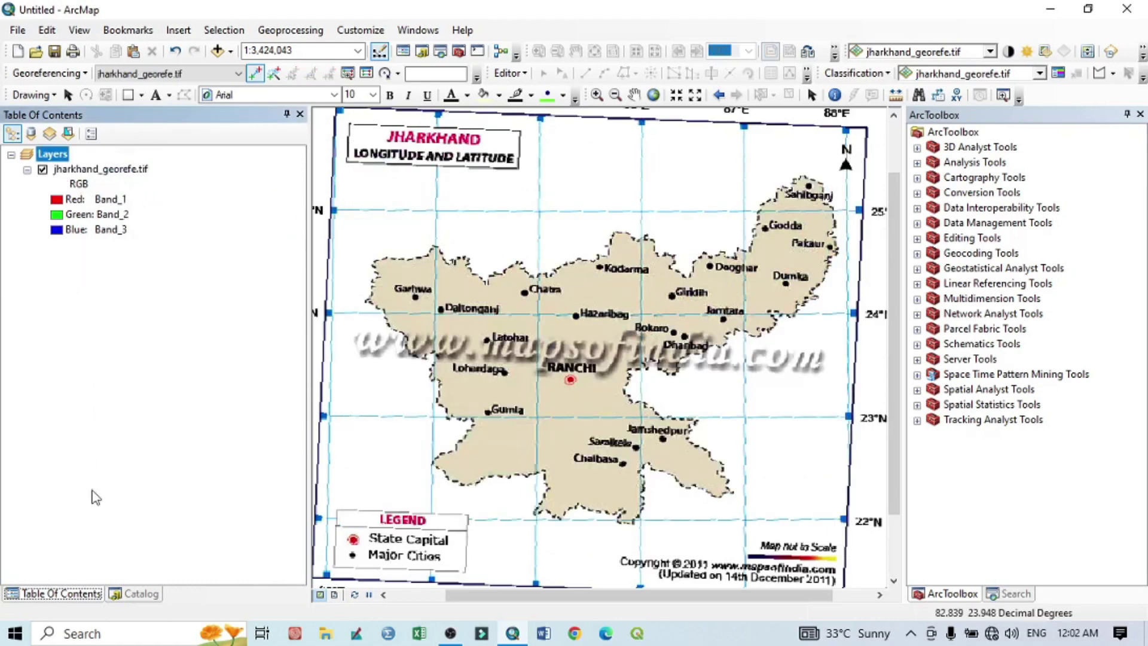
Refresh the Arc_Gis folder in the catalog, then add jharkhand_refe2.tif to the map and dismiss the missing spatial reference warning
left_click(132, 594)
scroll(98, 299, "up", 10)
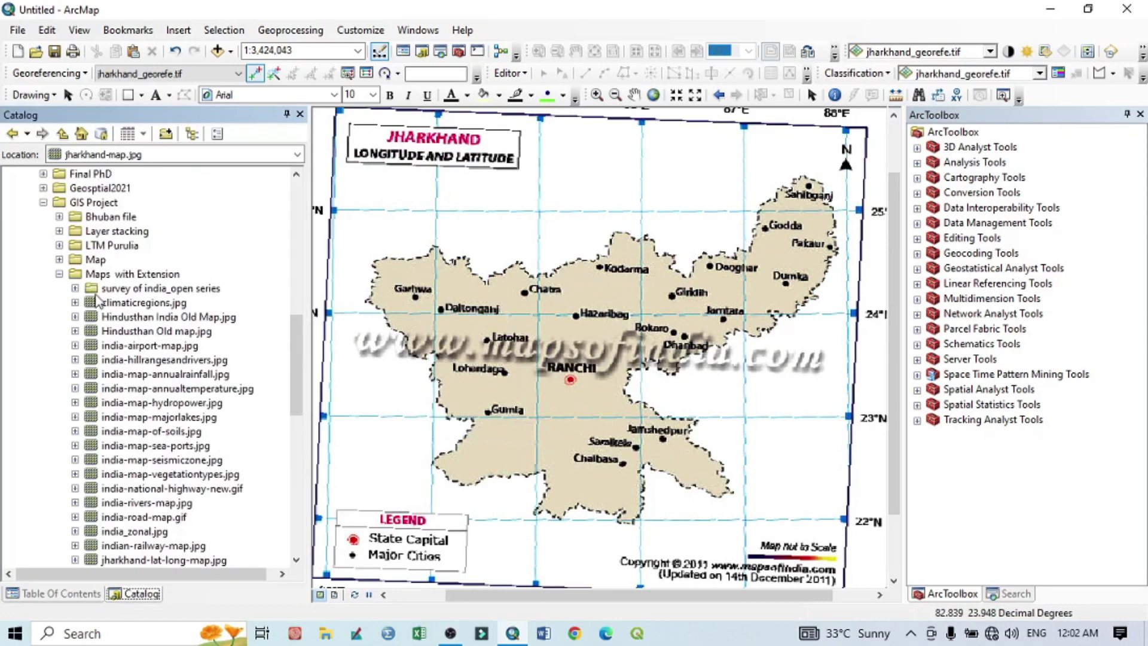
scroll(99, 302, "up", 4)
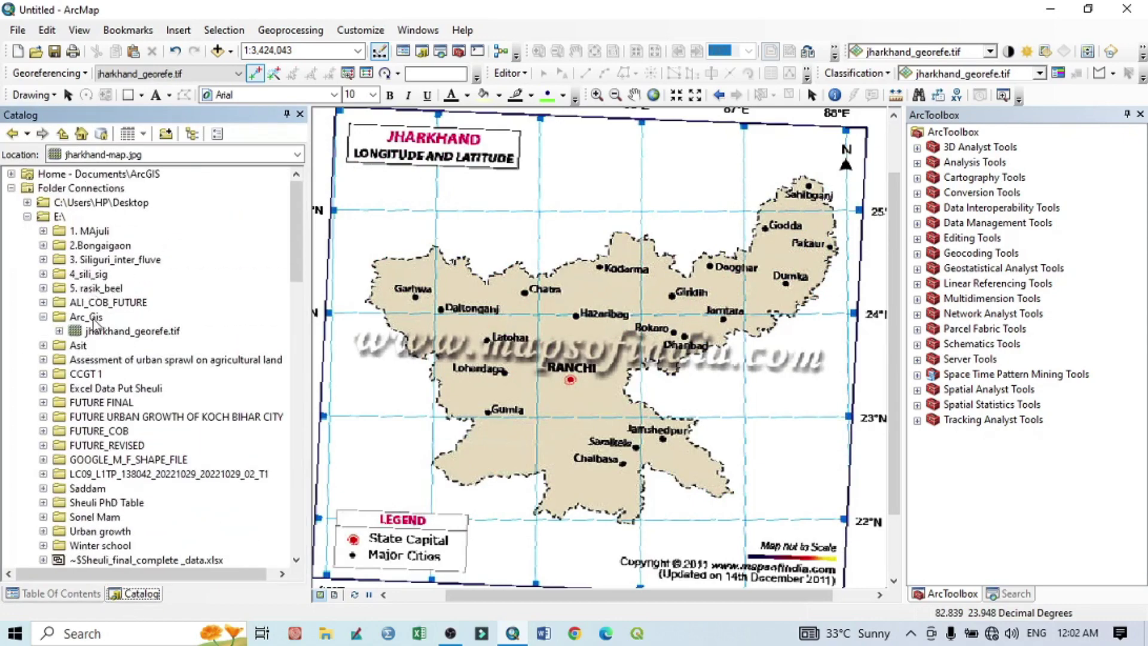
right_click(93, 318)
left_click(120, 404)
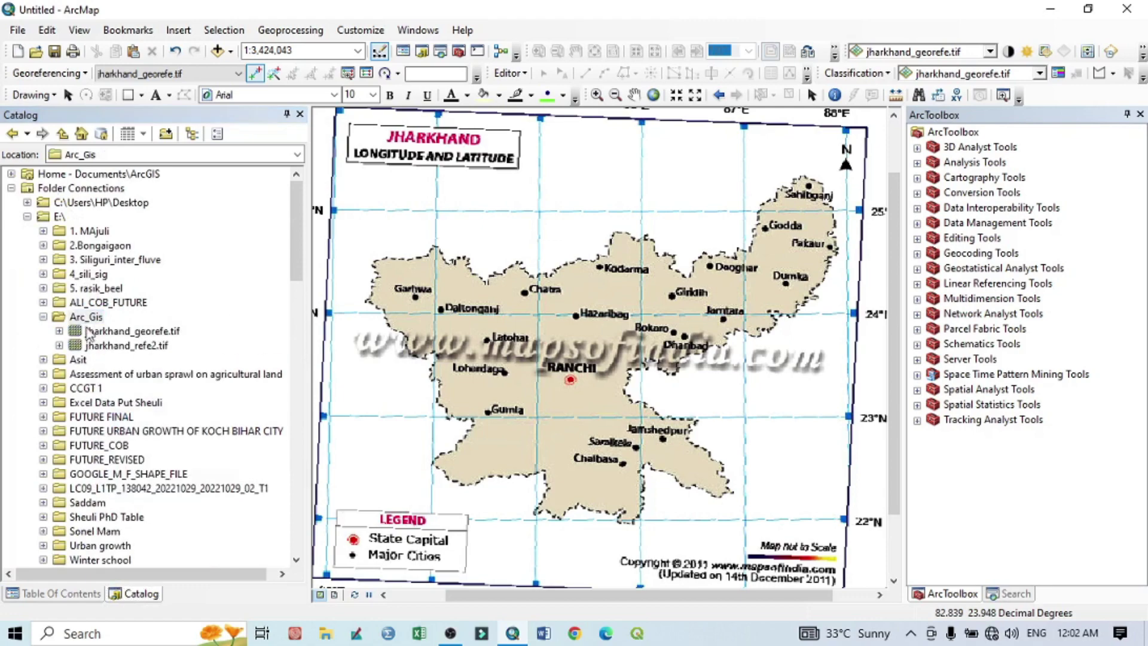
left_click(122, 346)
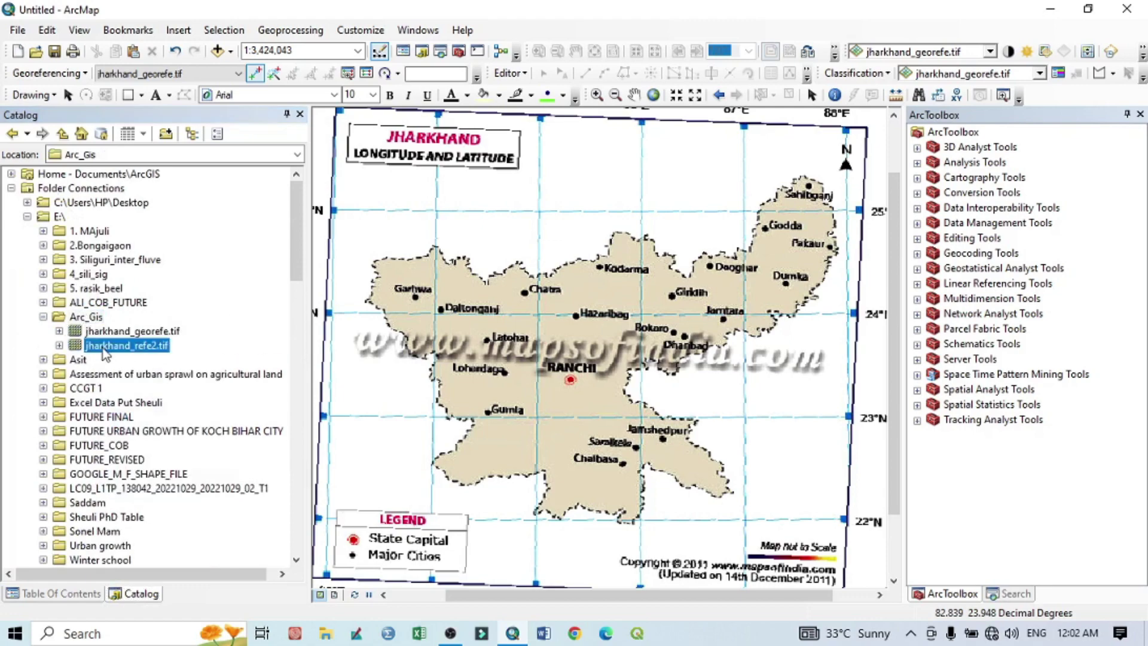
left_click_drag(137, 352, 575, 352)
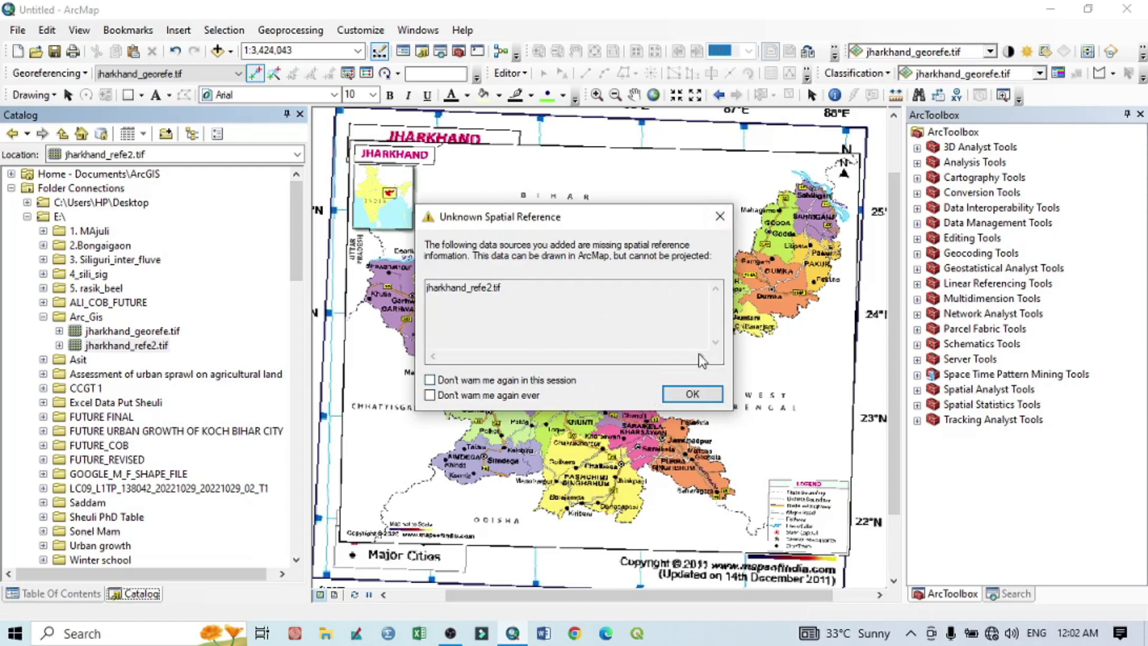
left_click(720, 218)
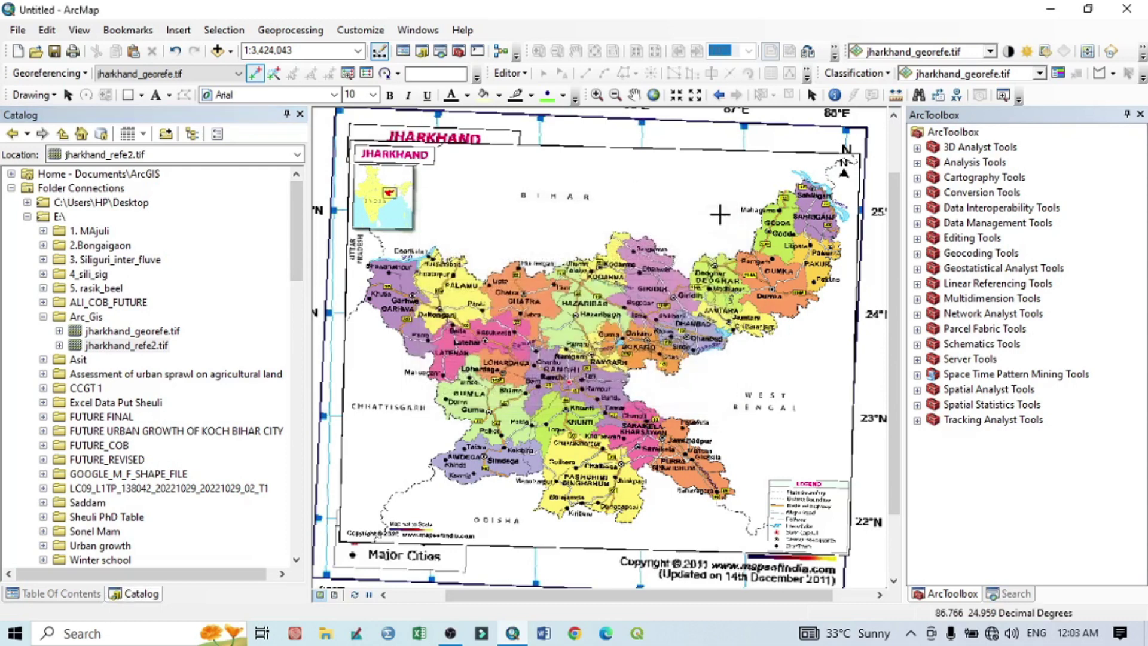
Assign the geographic World coordinate system WGS 1984 to jharkhand_refe2.tif through its raster dataset properties
left_click(115, 347)
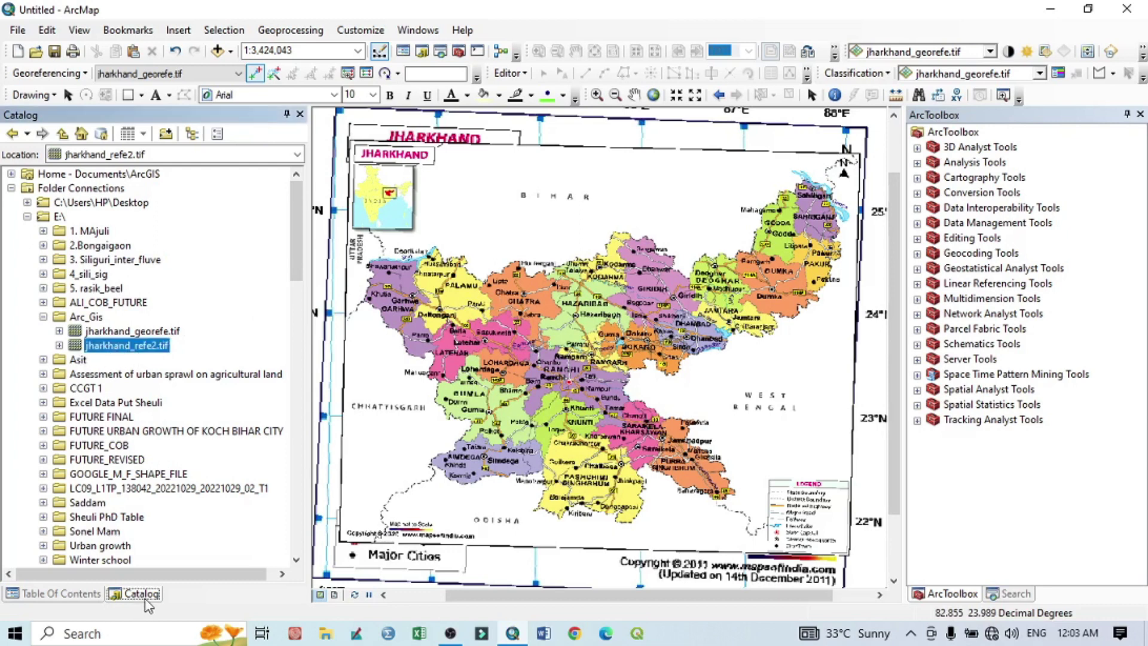
right_click(143, 354)
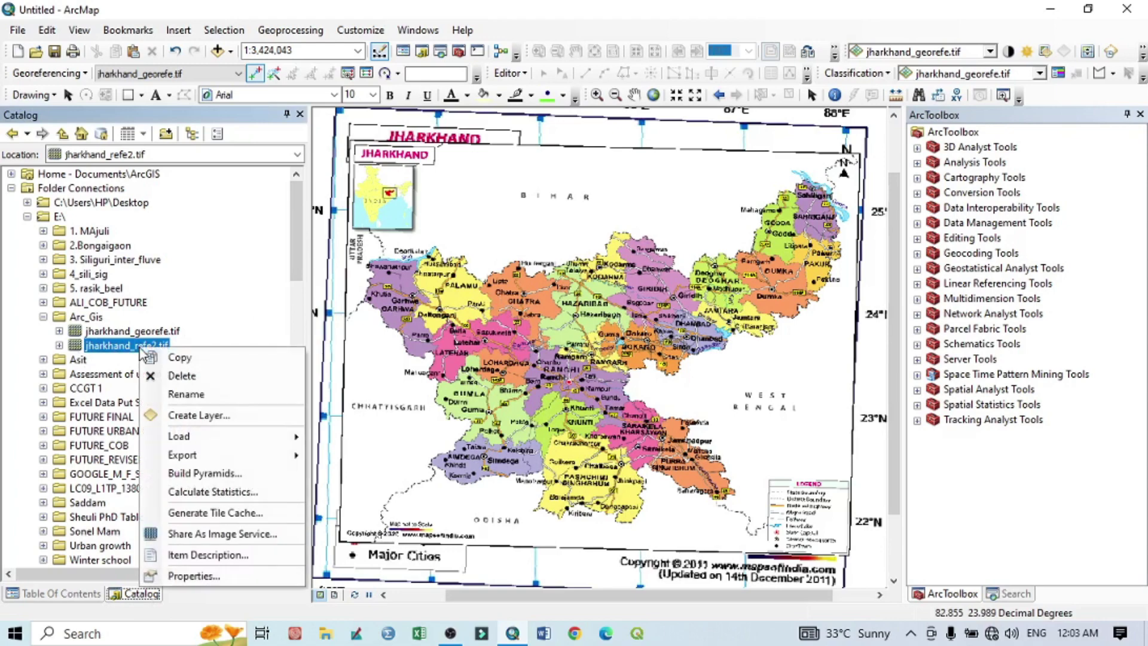
left_click(203, 576)
scroll(495, 356, "down", 7)
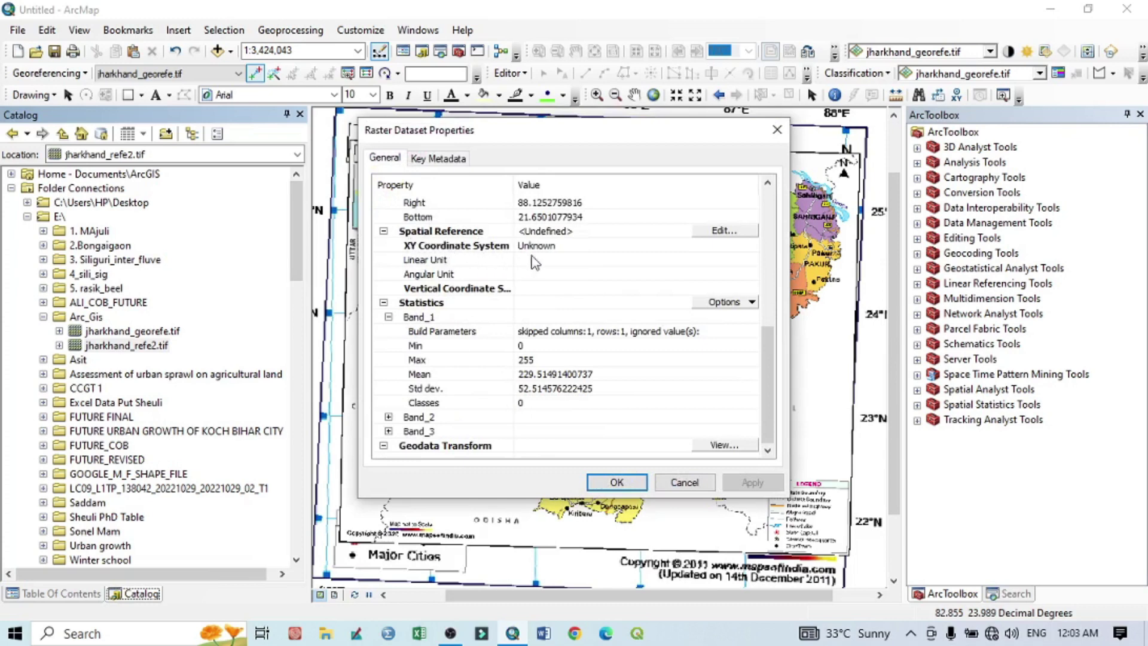
left_click(718, 231)
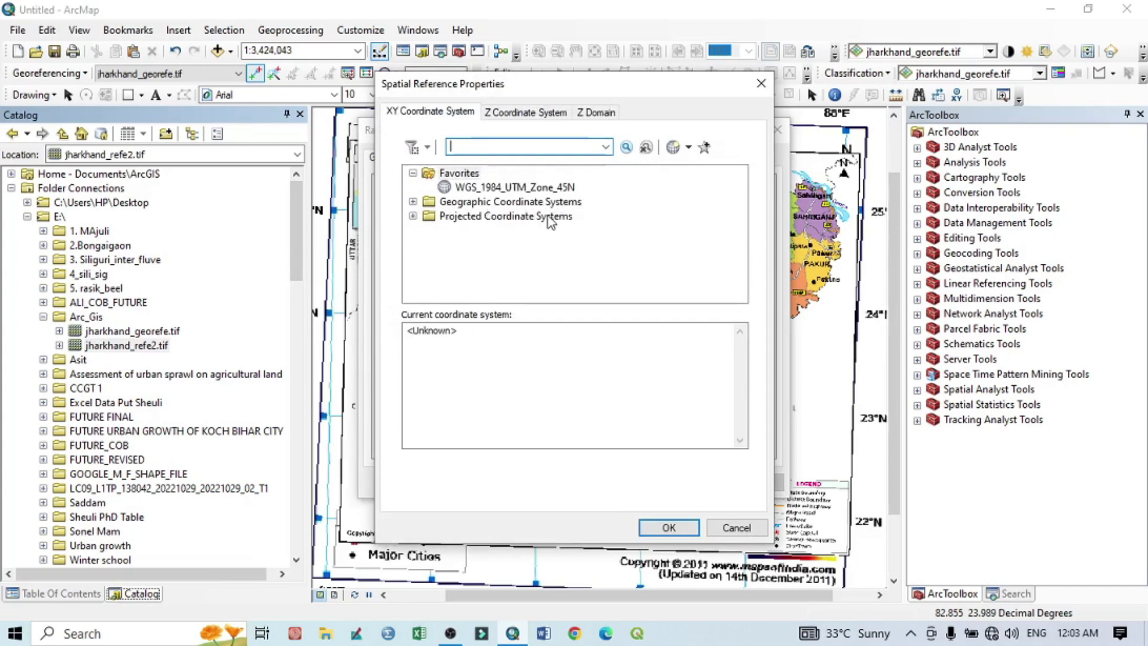
left_click(413, 202)
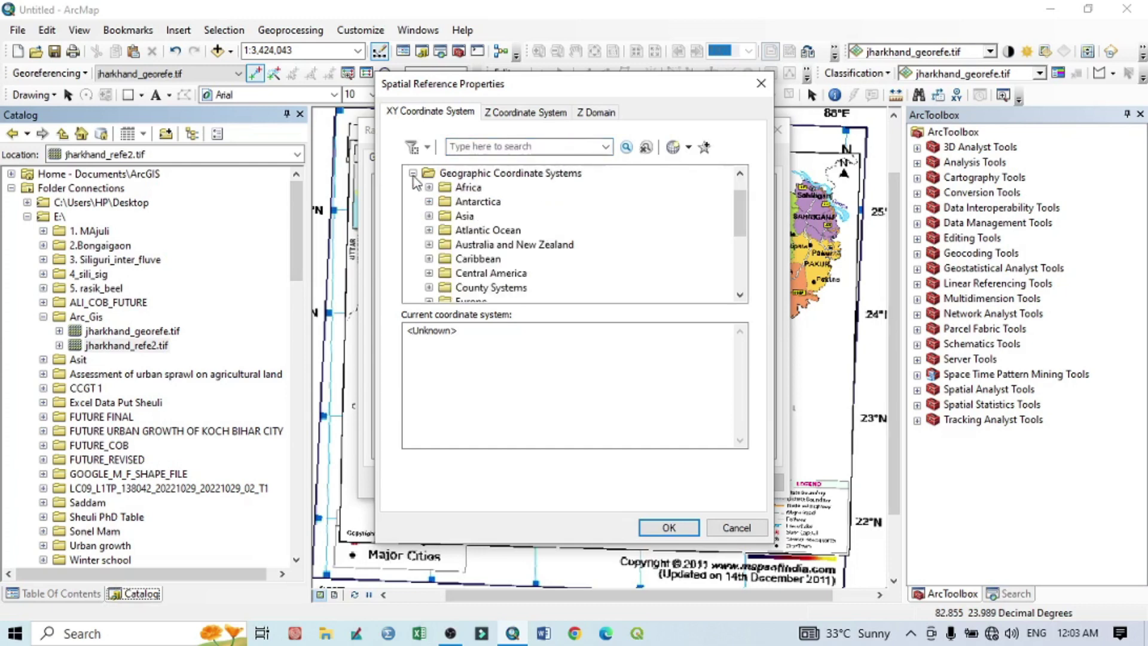
scroll(456, 244, "down", 3)
left_click(428, 288)
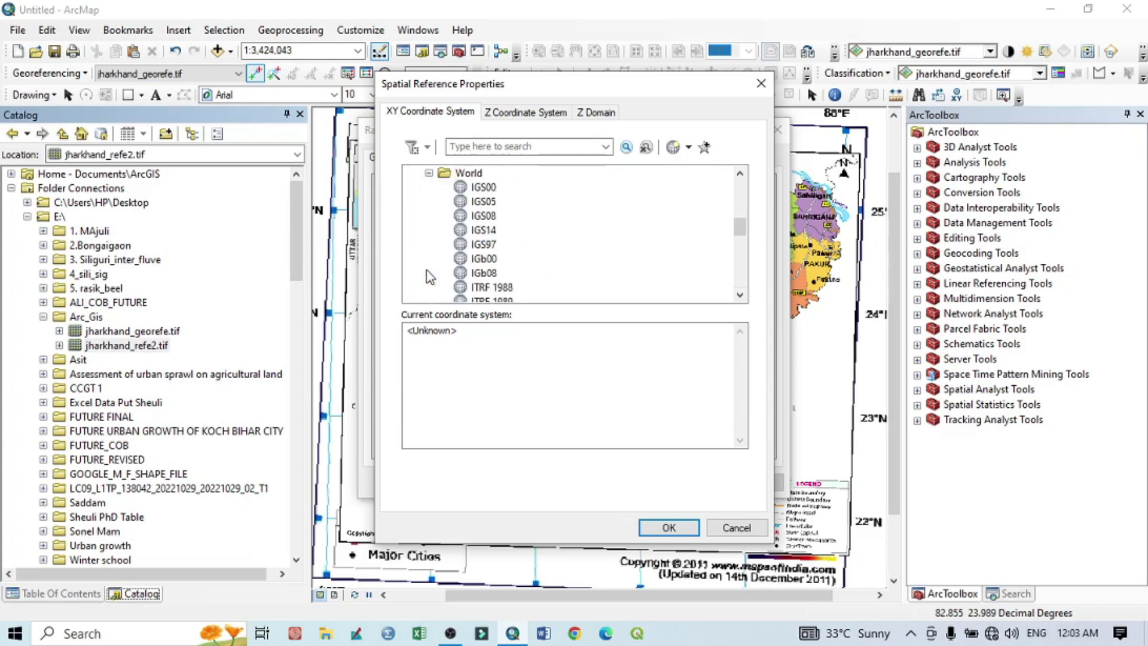
scroll(471, 275, "down", 10)
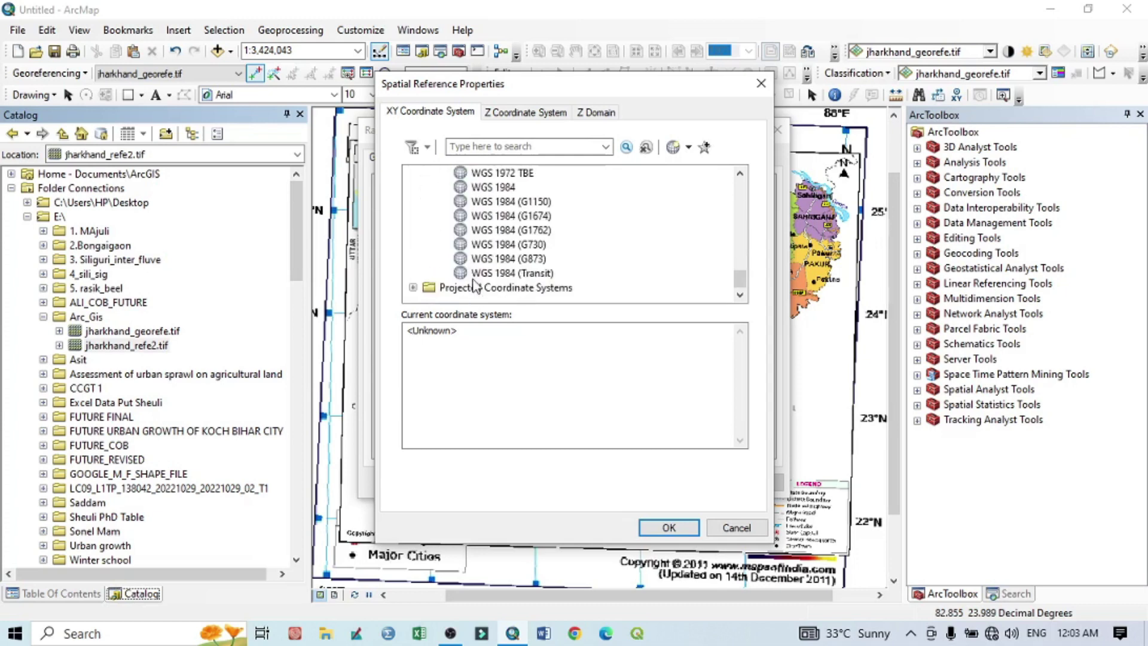
left_click(489, 187)
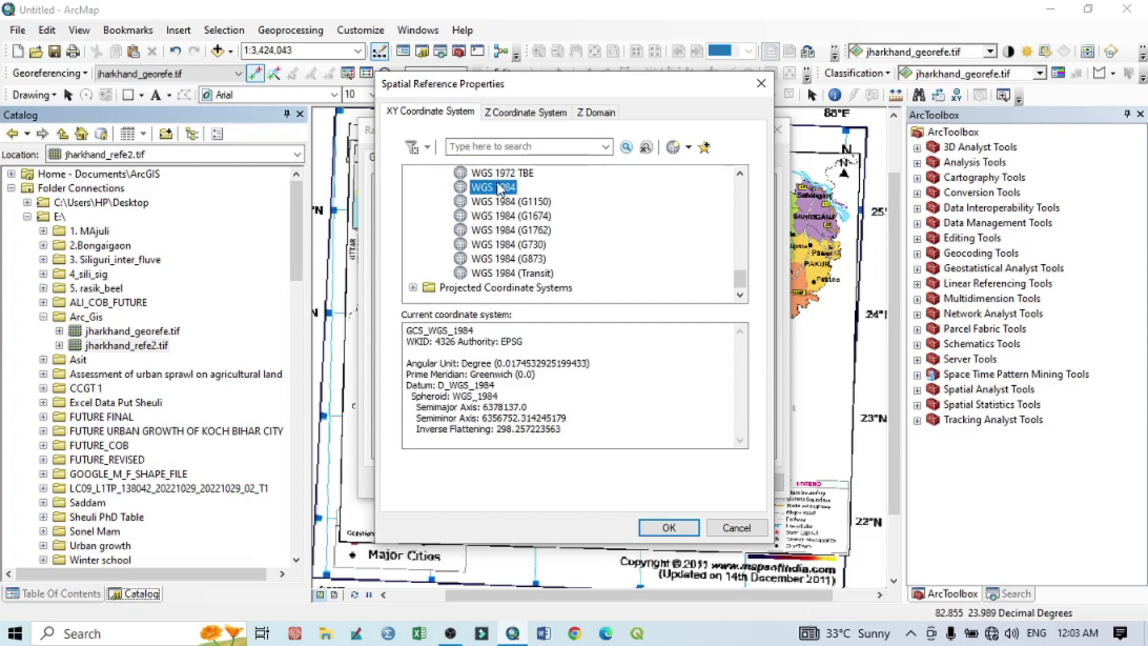
left_click(670, 527)
left_click(617, 482)
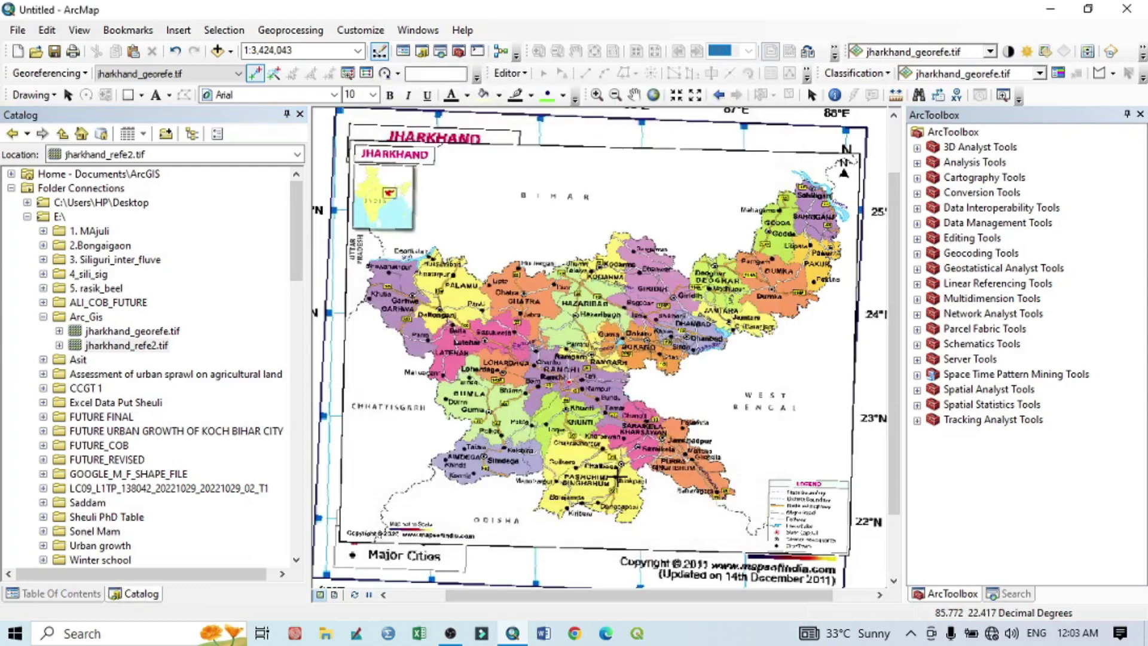
Add jharkhand_refe2.tif to the map again and remove the older duplicate layer of that raster
left_click(129, 346)
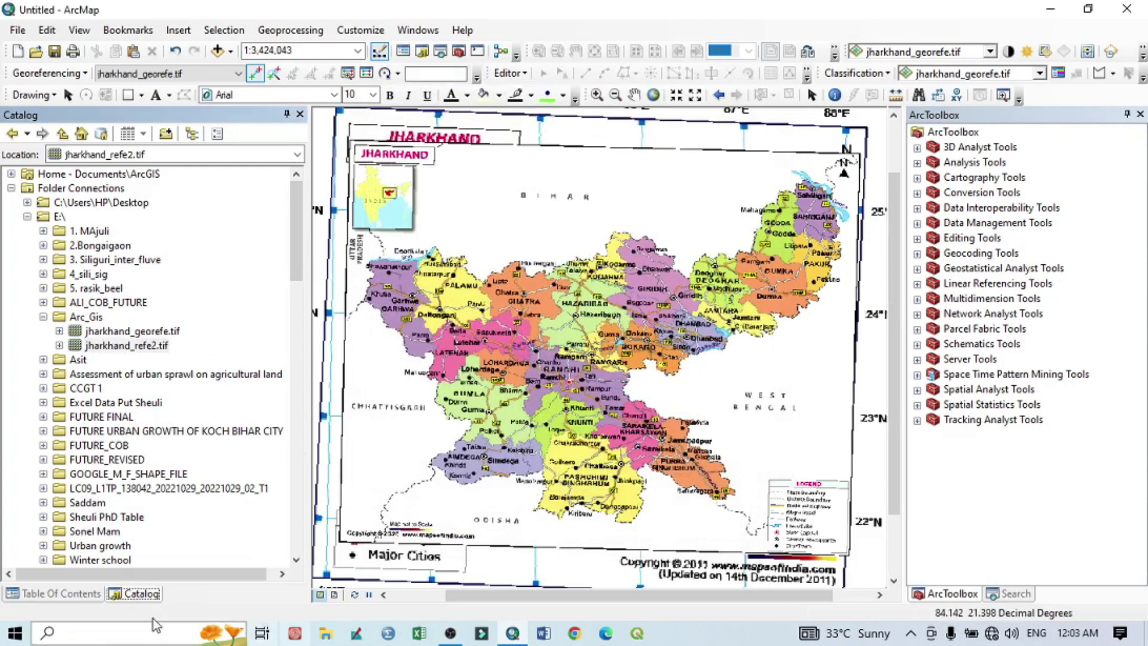
left_click(59, 593)
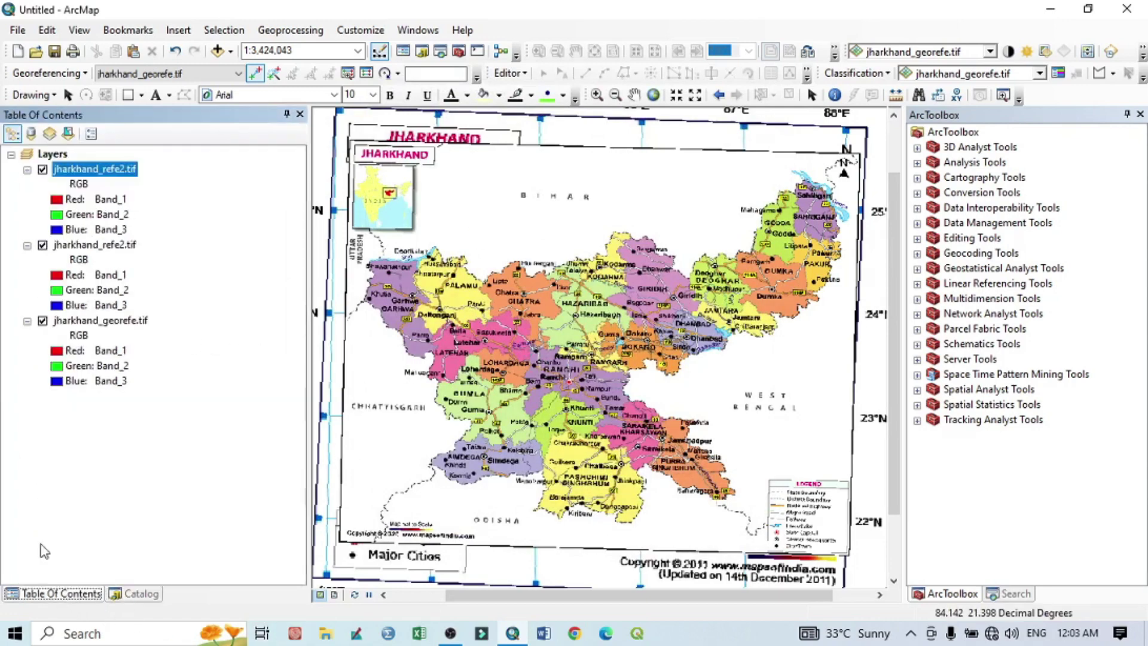
left_click(84, 247)
right_click(84, 247)
left_click(122, 275)
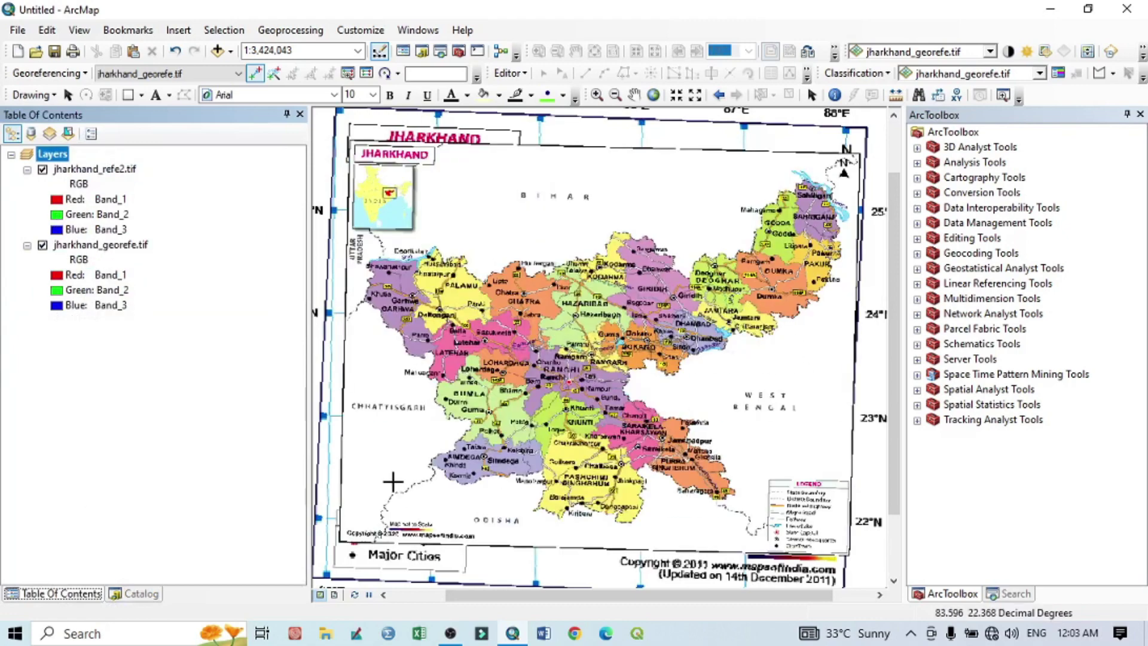
scroll(609, 341, "up", 2)
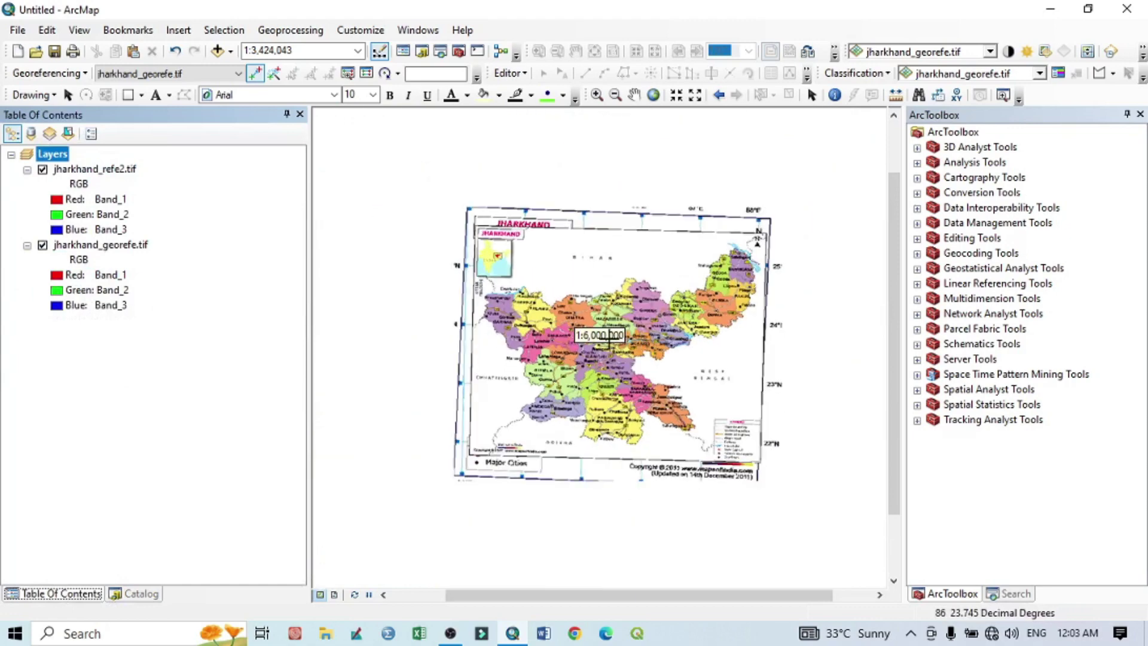
scroll(600, 334, "down", 1)
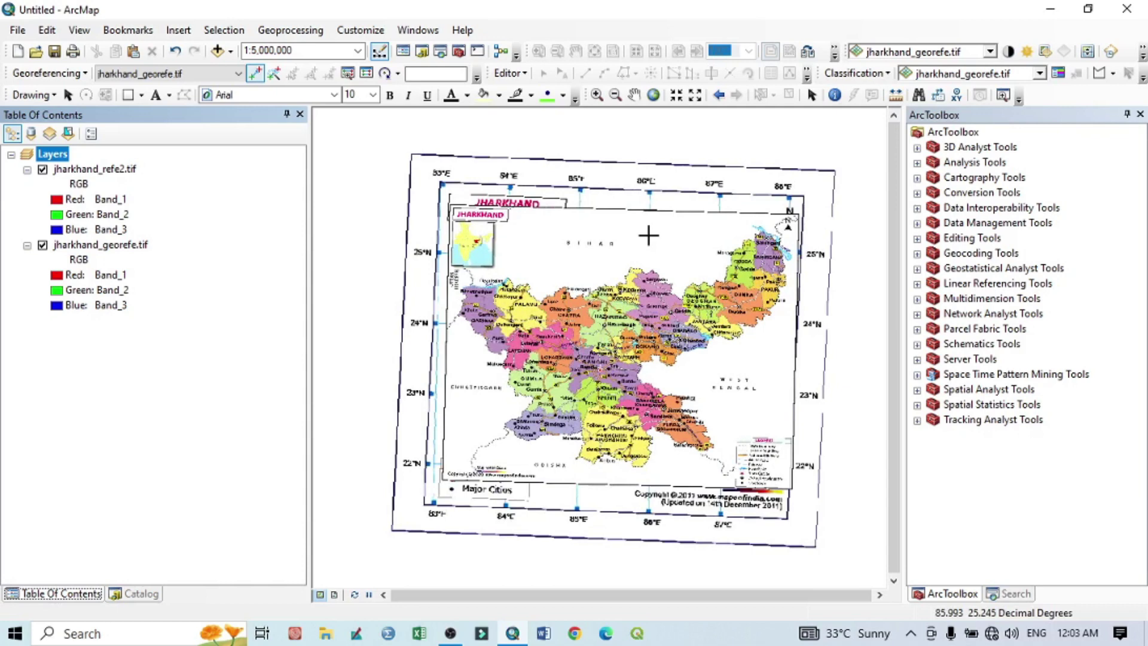
scroll(648, 235, "down", 1)
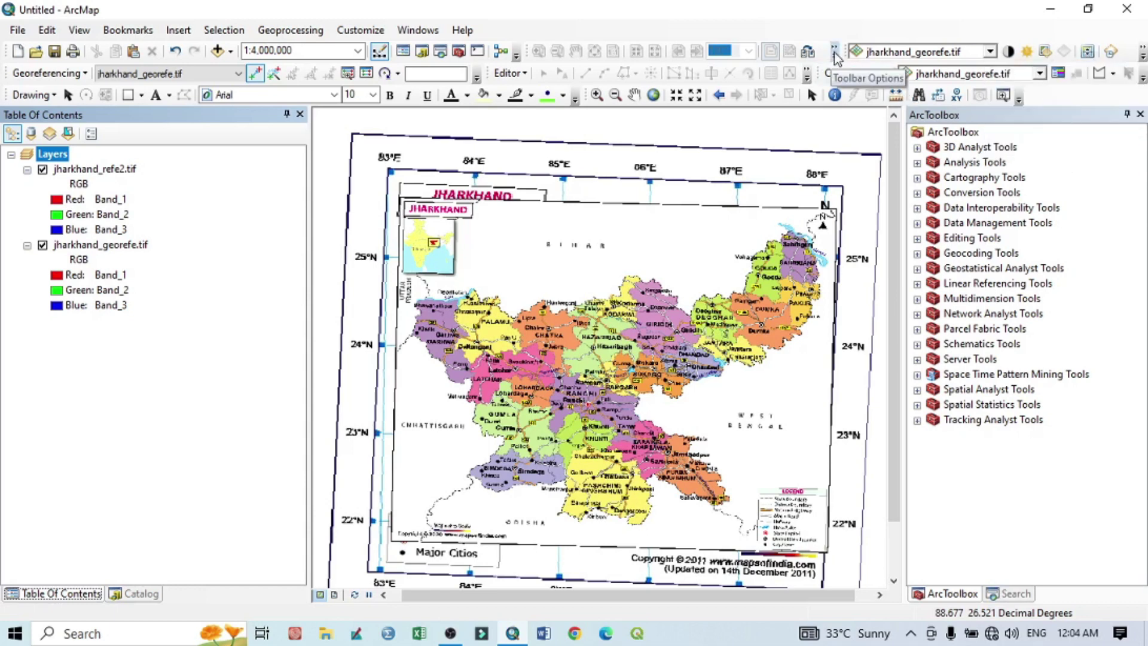
Float the Effects toolbar over the map, check it in the list of available toolbars, and dock it again
left_click_drag(846, 48, 523, 184)
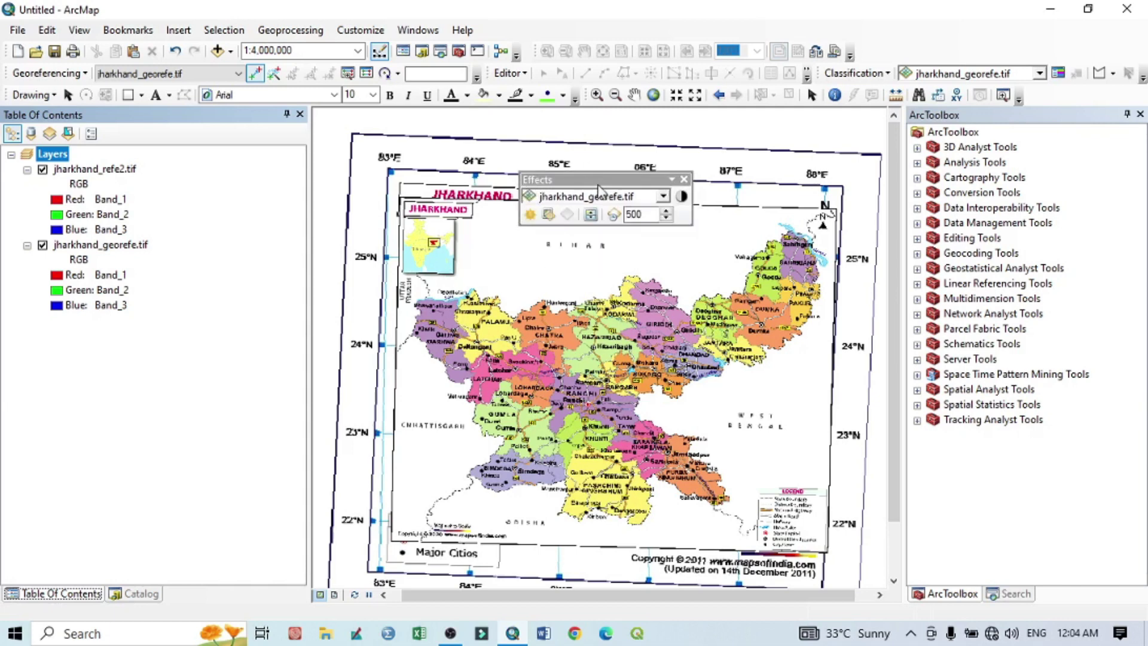
right_click(513, 35)
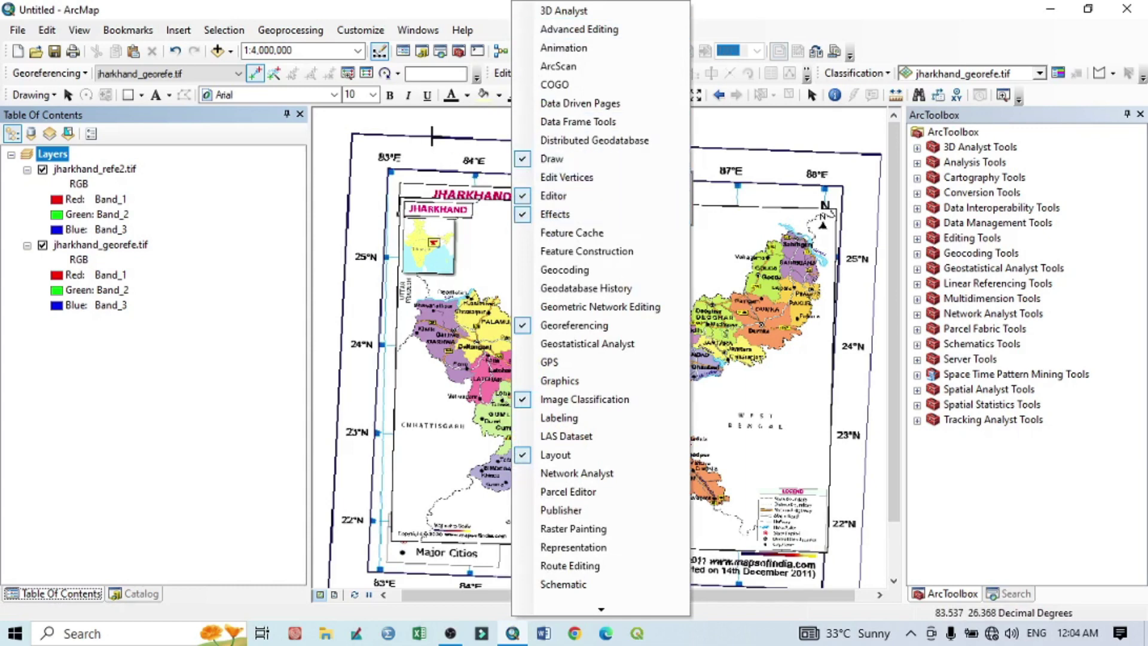
left_click(488, 29)
left_click_drag(535, 185, 885, 78)
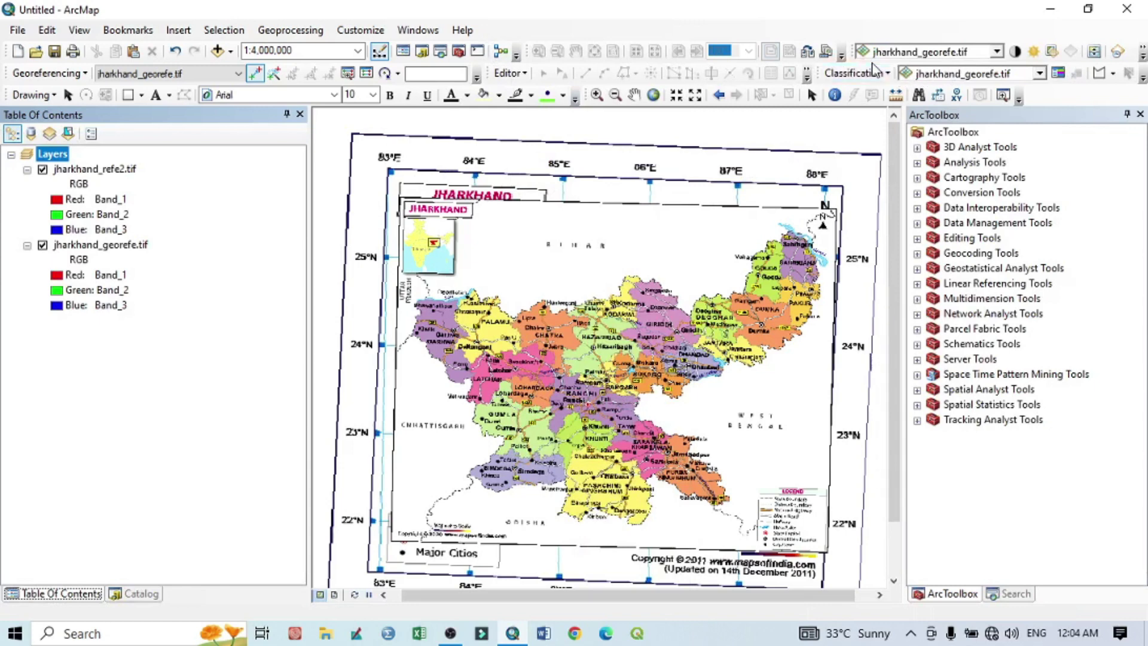
Choose jharkhand_refe2.tif as the effects layer and swipe it across the map to compare it with jharkhand_georefe.tif
left_click(998, 52)
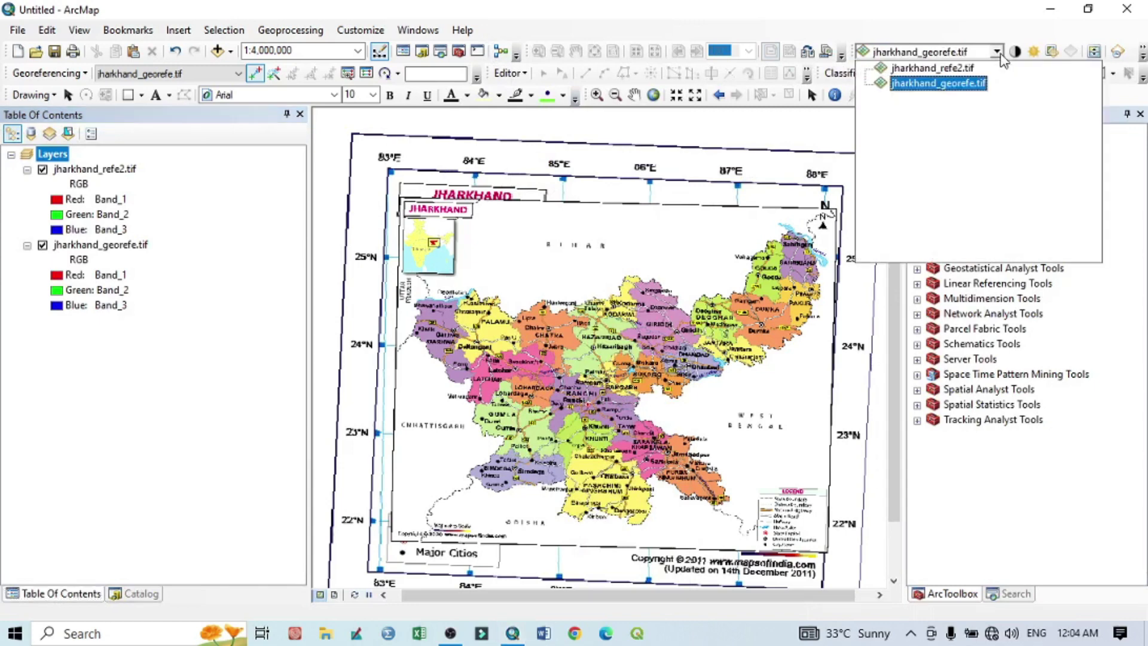
left_click(903, 70)
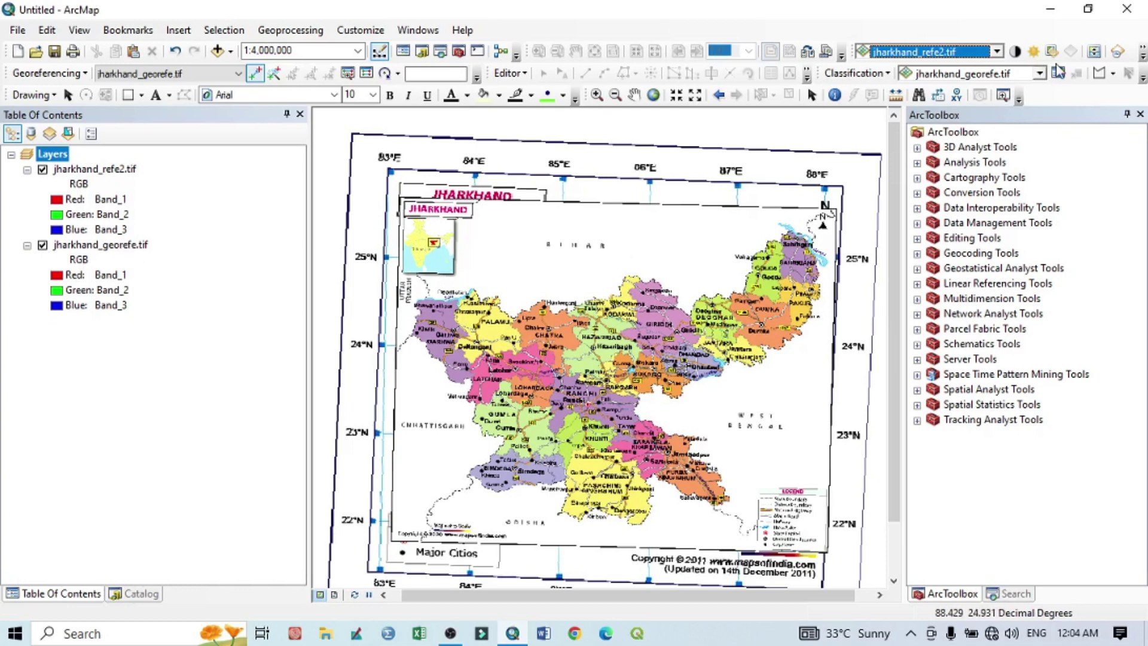
left_click(1095, 54)
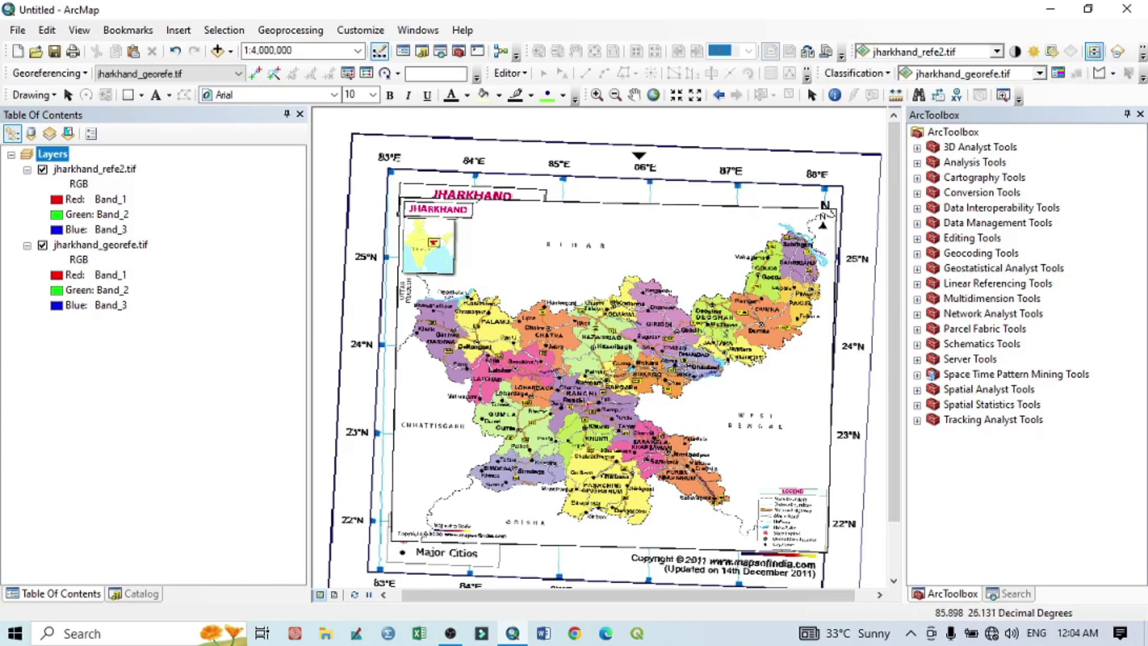
left_click_drag(635, 155, 731, 171)
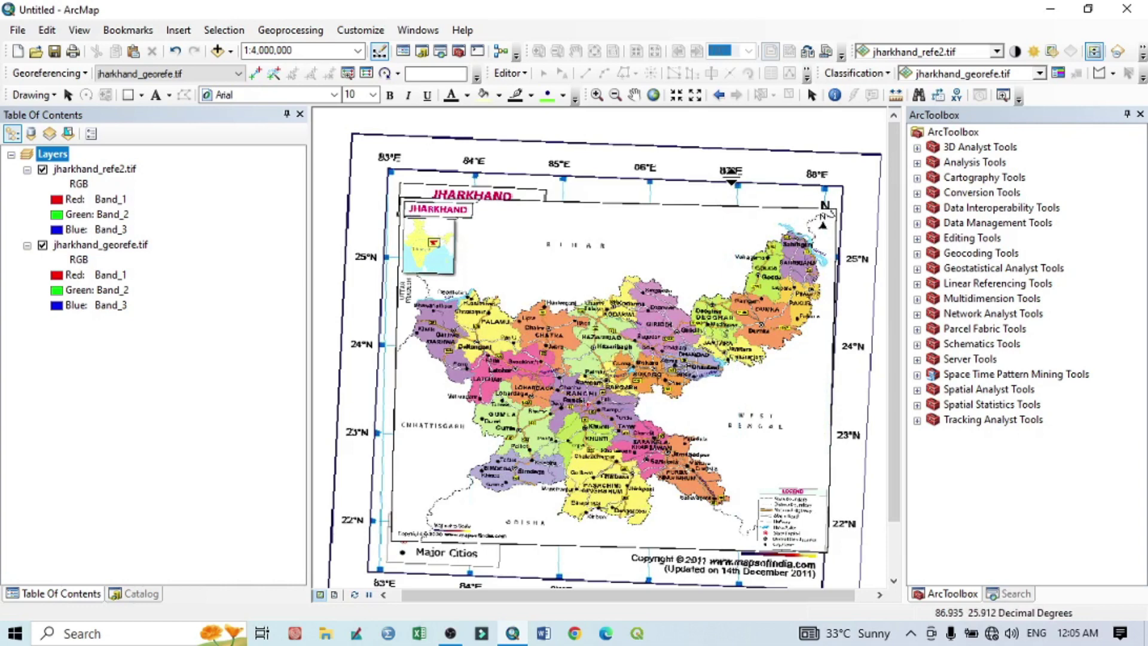